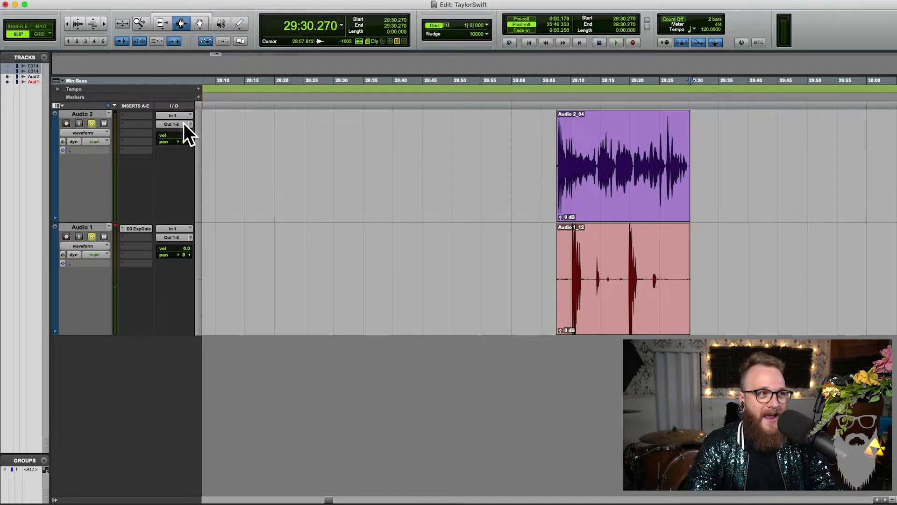
double_click(639, 180)
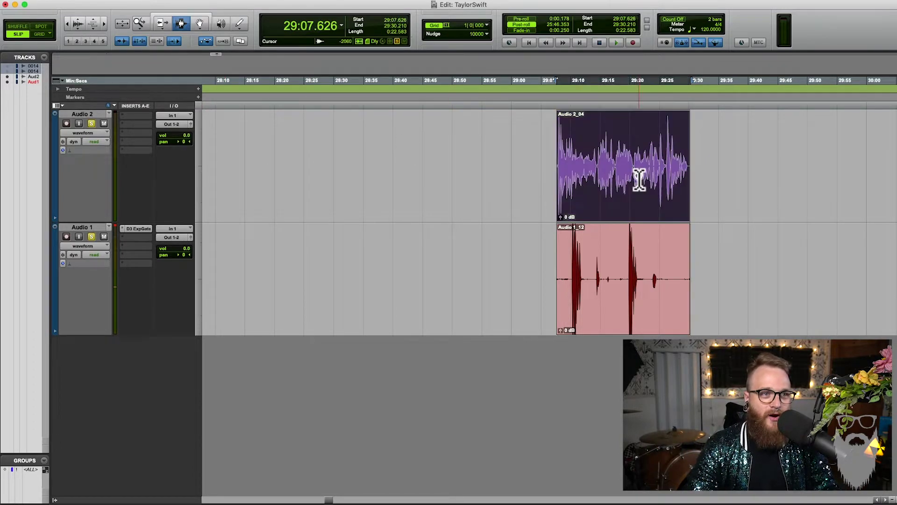
double_click(615, 276)
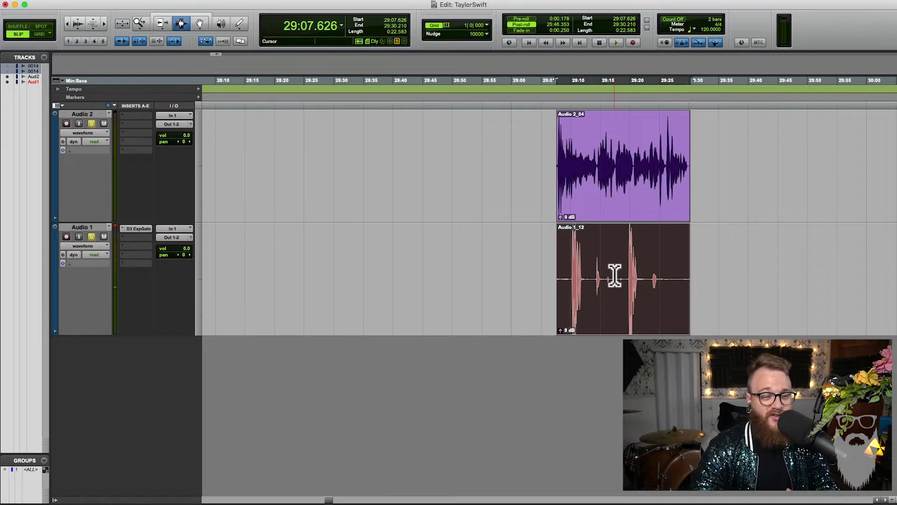
double_click(603, 183)
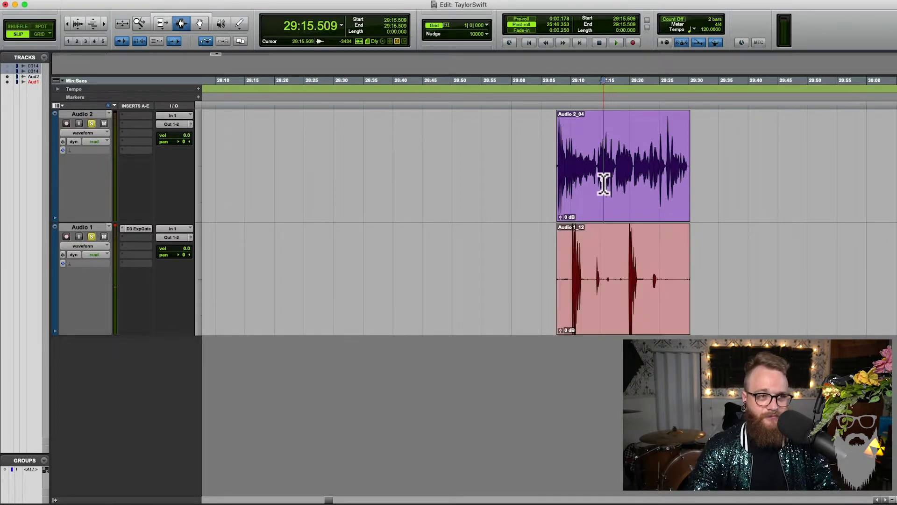
key("space")
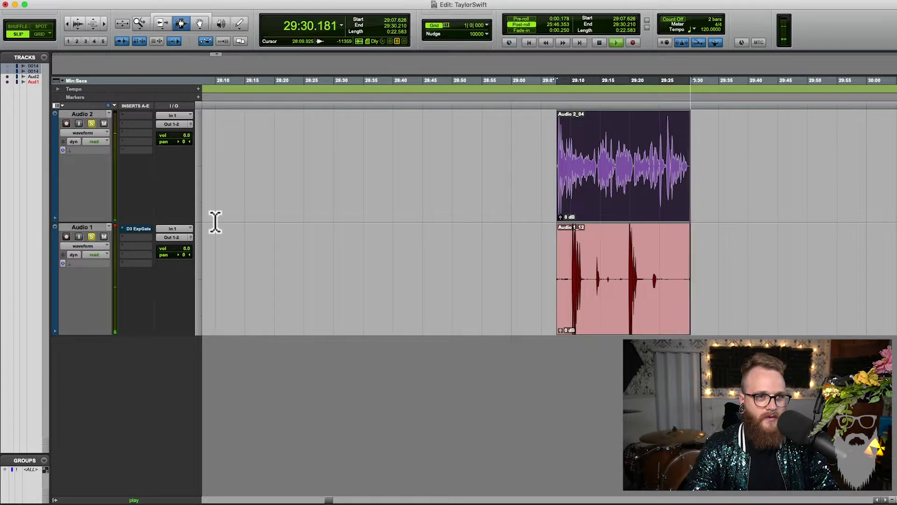
key("space")
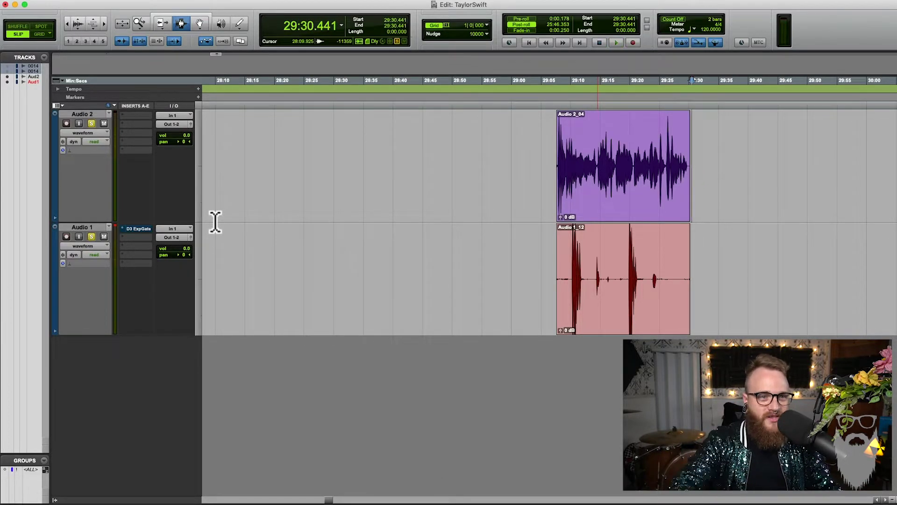
Move the Dyn3 Expander/Gate insert from Audio 1 onto Audio 2
left_click(142, 231)
left_click_drag(657, 43, 367, 23)
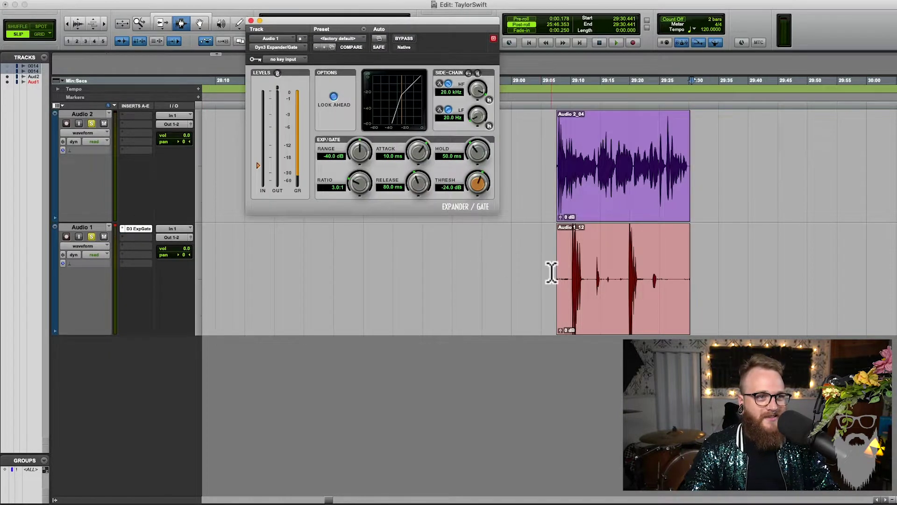
double_click(584, 189)
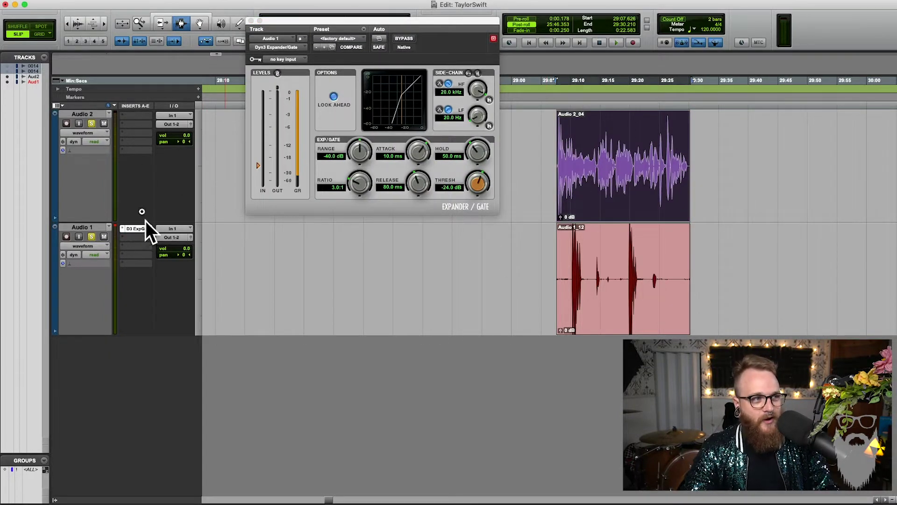
left_click_drag(146, 114, 148, 116)
Play Audio 2 from the clip start and lower the gate threshold to -35.8 dB
left_click_drag(257, 165, 260, 153)
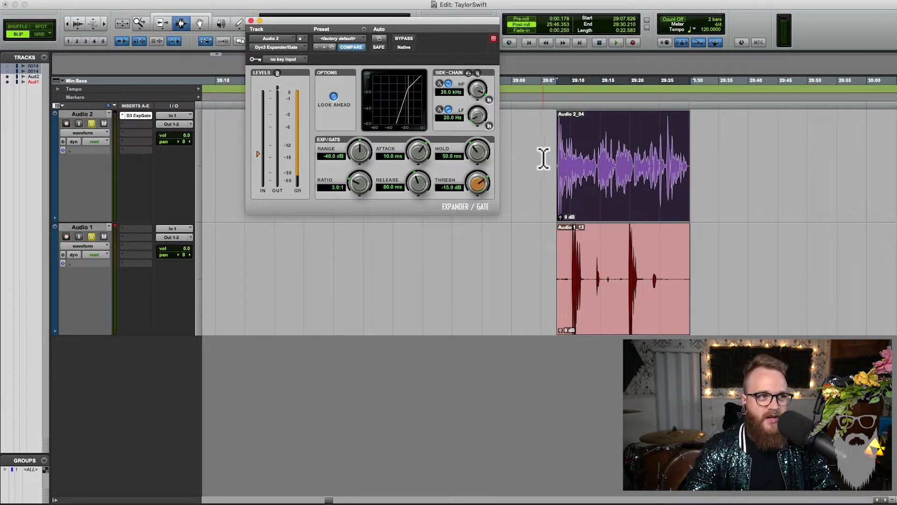
left_click(562, 173)
key("space")
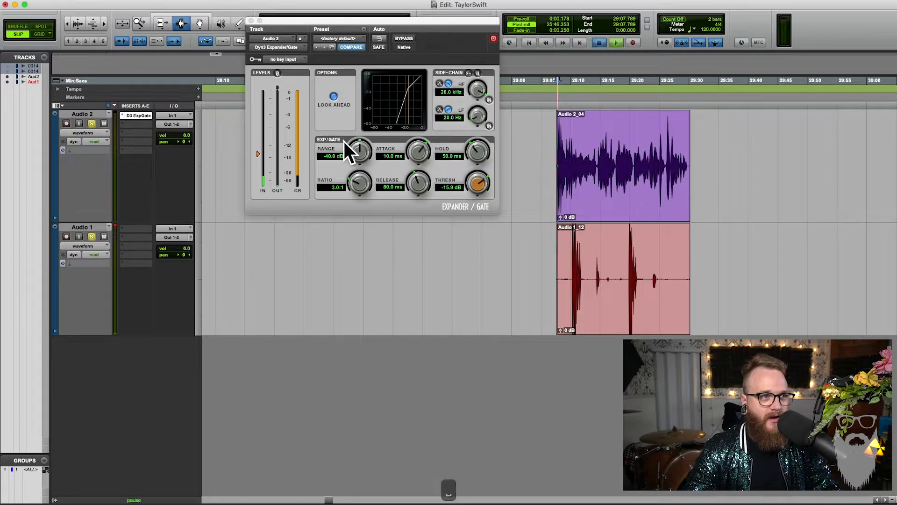
left_click_drag(261, 159, 259, 174)
Mute Audio 1, stop playback, and reselect the whole Audio 2_04 clip
left_click(104, 236)
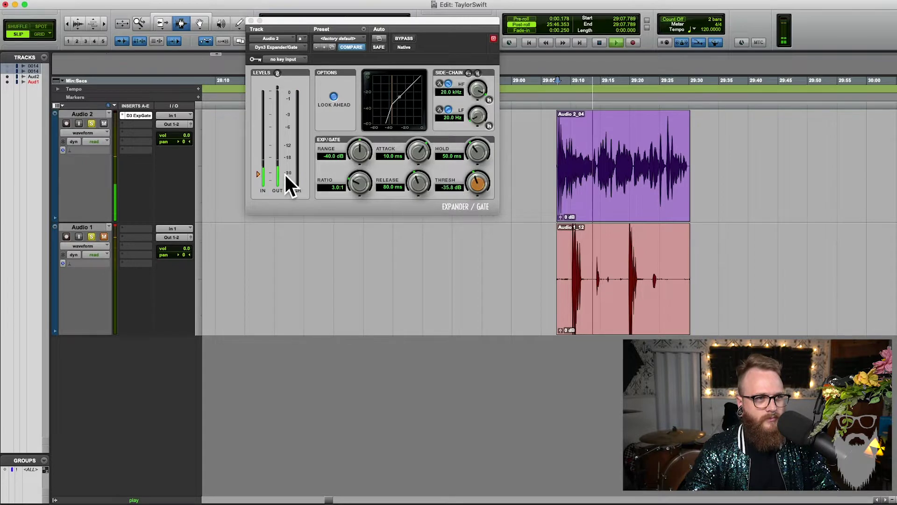
left_click(257, 172)
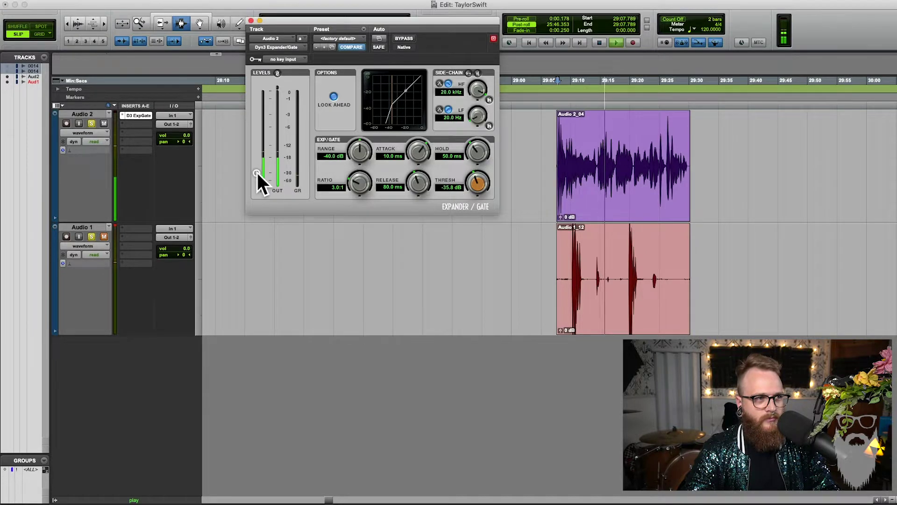
key("space")
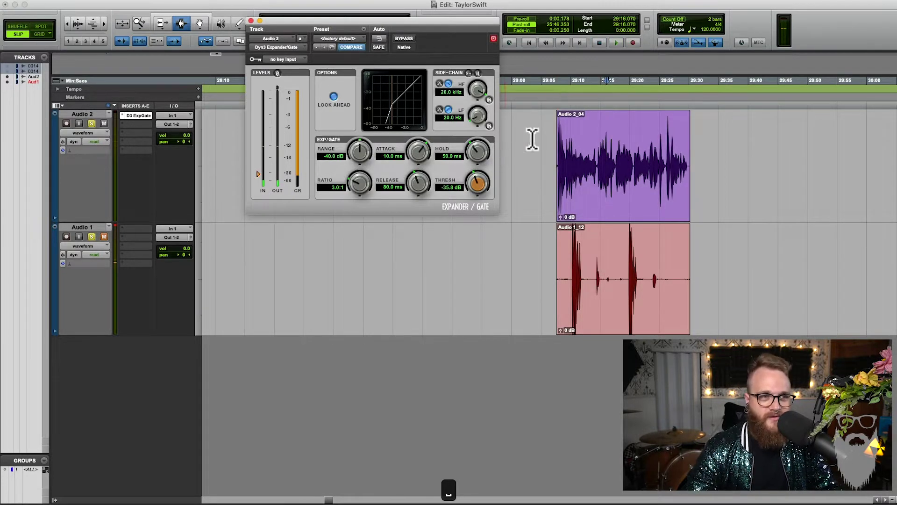
double_click(602, 186)
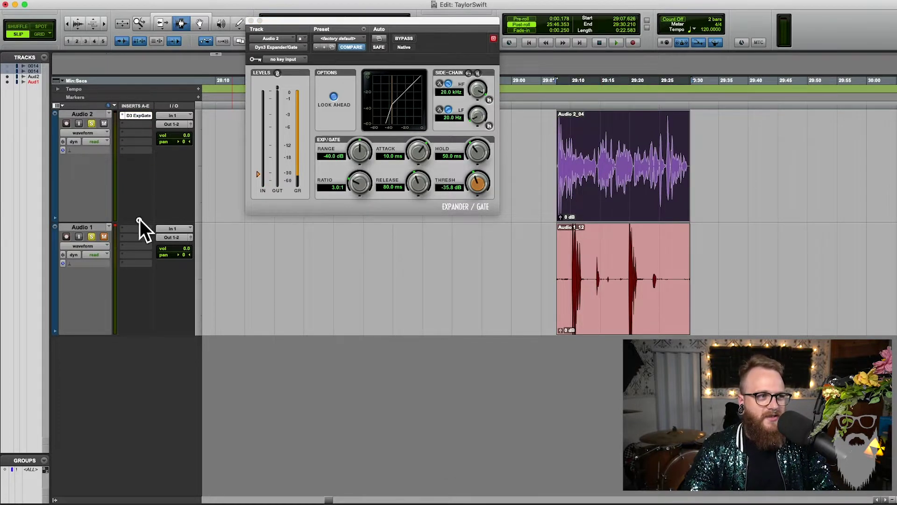
Move the expander/gate back onto Audio 1 and swap the two tracks' mute states
left_click_drag(139, 228, 139, 229)
left_click(104, 236)
left_click(104, 123)
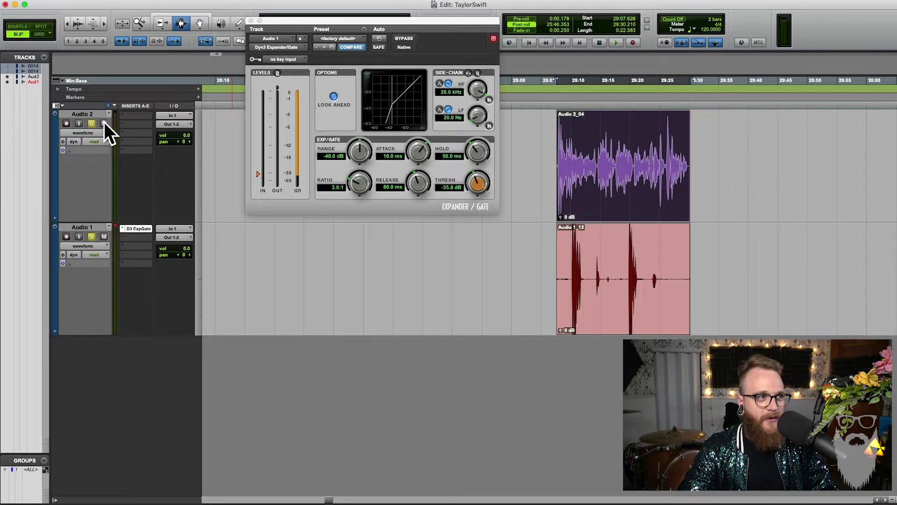
left_click(584, 200)
Select the Audio 1_12 clip and audition the gated Audio 1
key("F7")
key("t")
key("t")
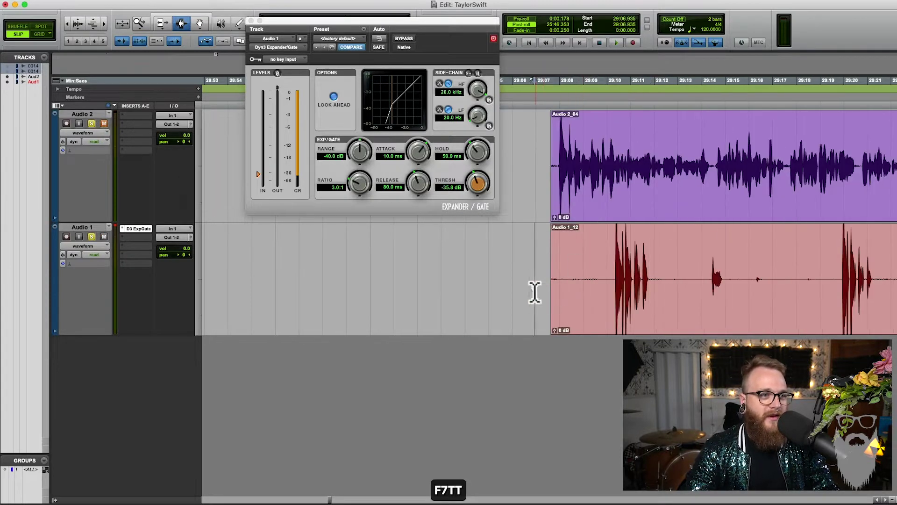
left_click_drag(535, 293, 618, 301)
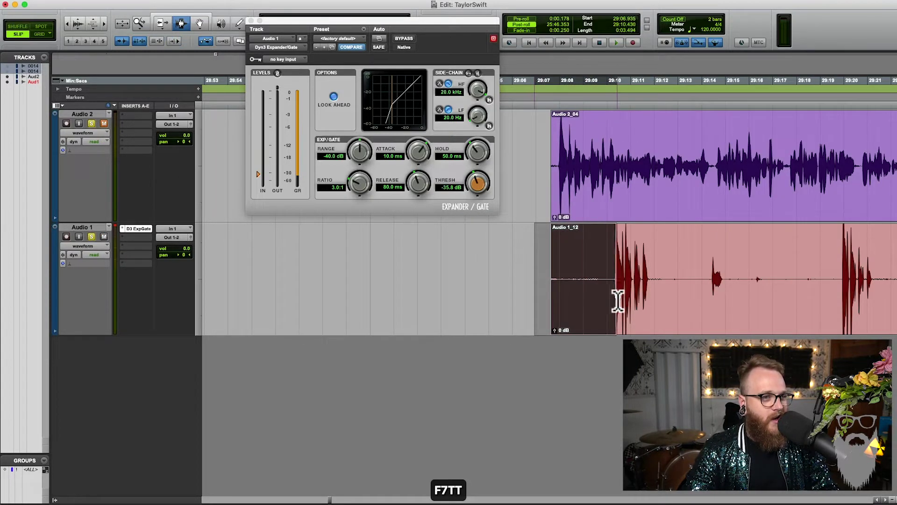
double_click(564, 294)
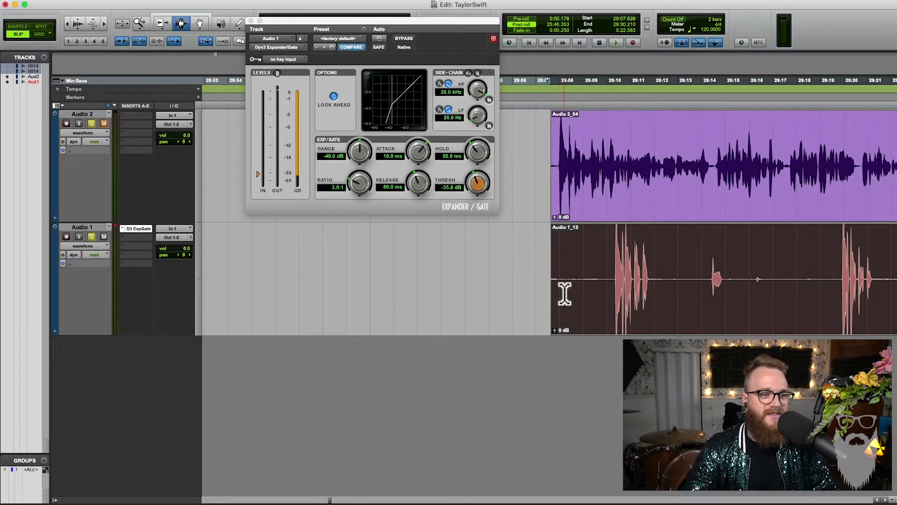
key("space")
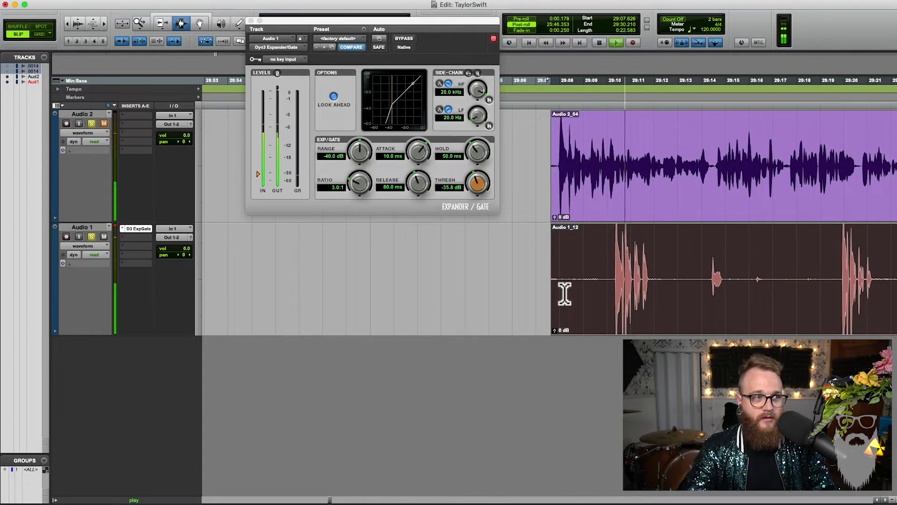
key("space")
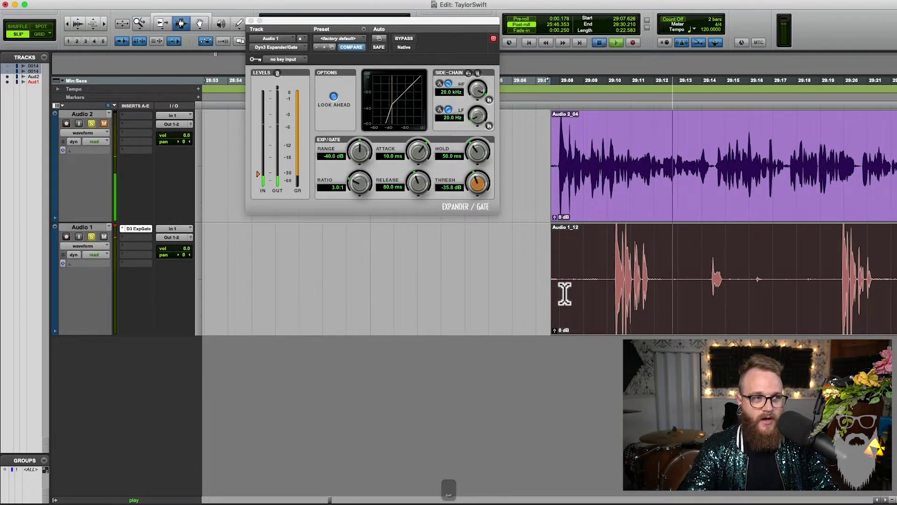
key("r")
Play from just before Audio 1's first loud burst and raise the gate threshold to -5.9 dB
left_click(580, 266)
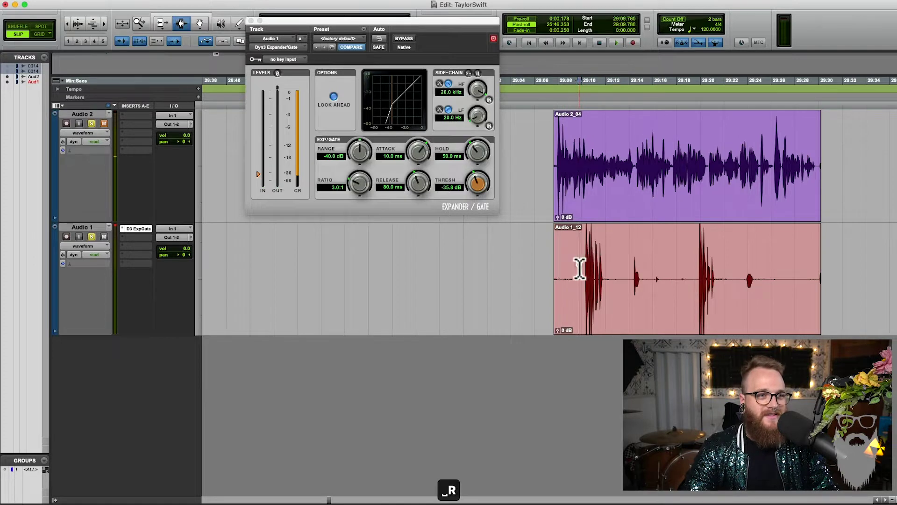
key("t")
key("t")
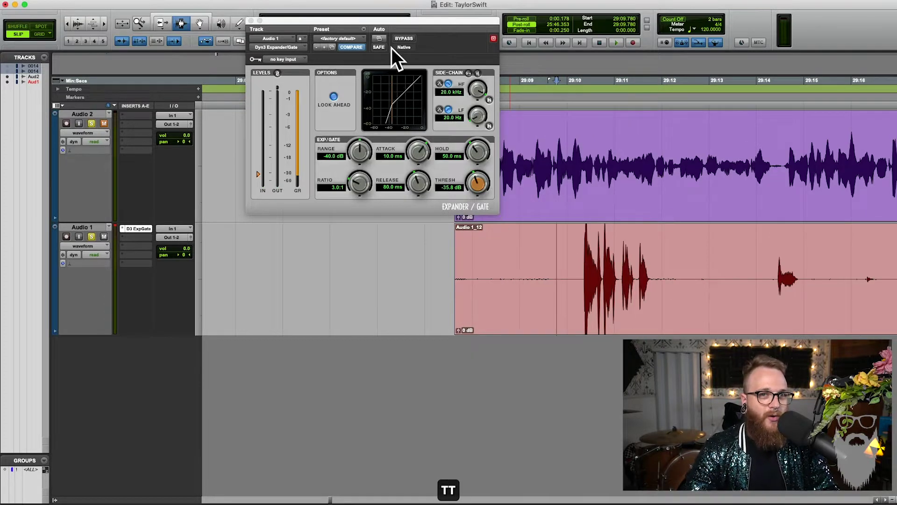
key("space")
left_click_drag(260, 176, 262, 114)
key("space")
key("space")
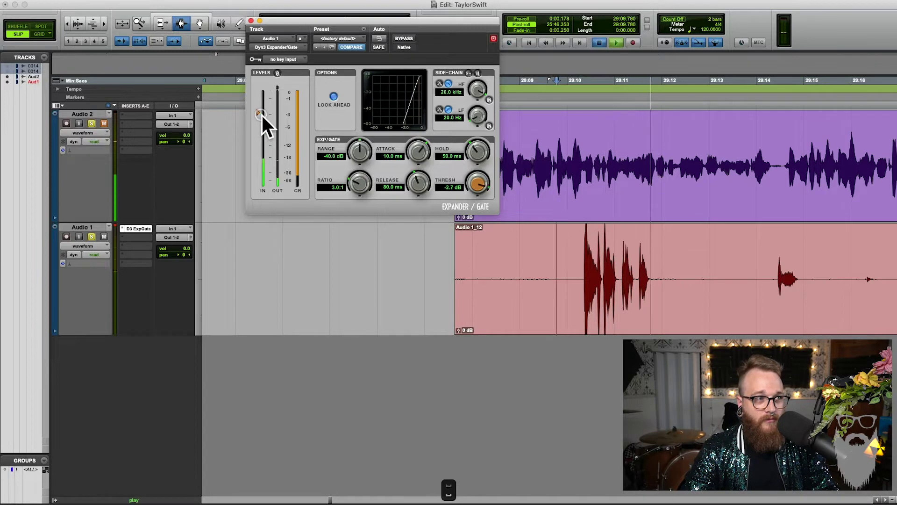
Set the playback start to 29:10.247 and nudge the gate threshold to -2.6 dB
left_click(578, 262)
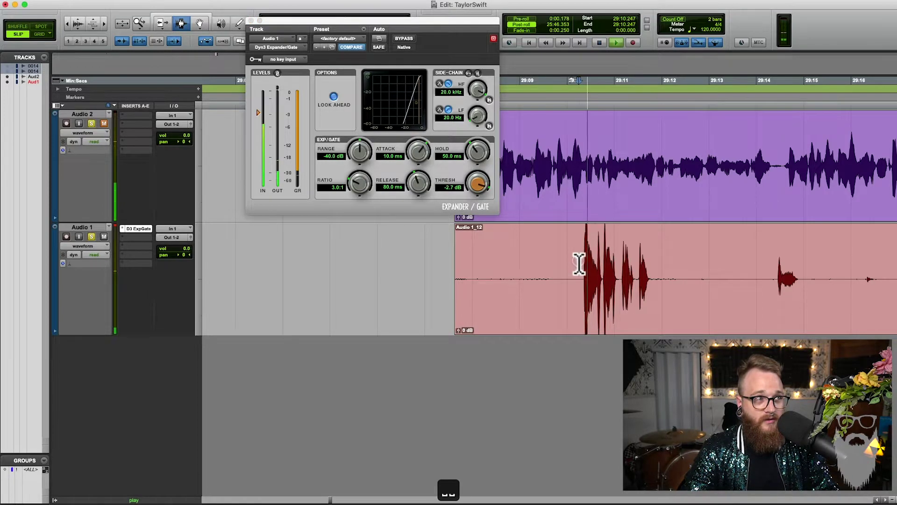
key("n")
key("space")
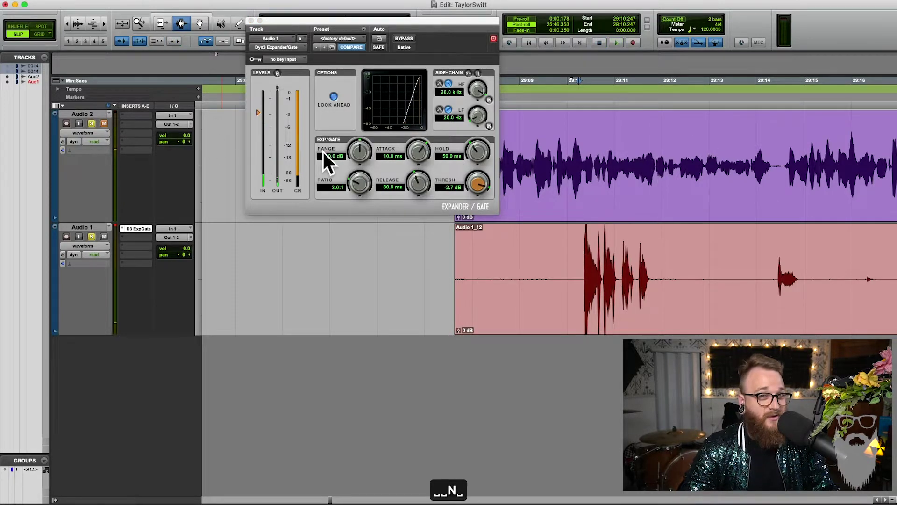
left_click_drag(418, 21, 380, 125)
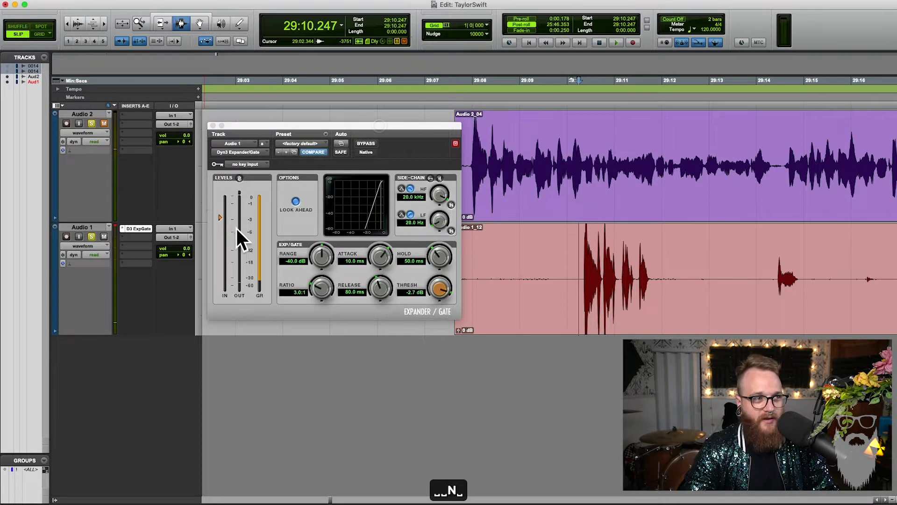
left_click(221, 217)
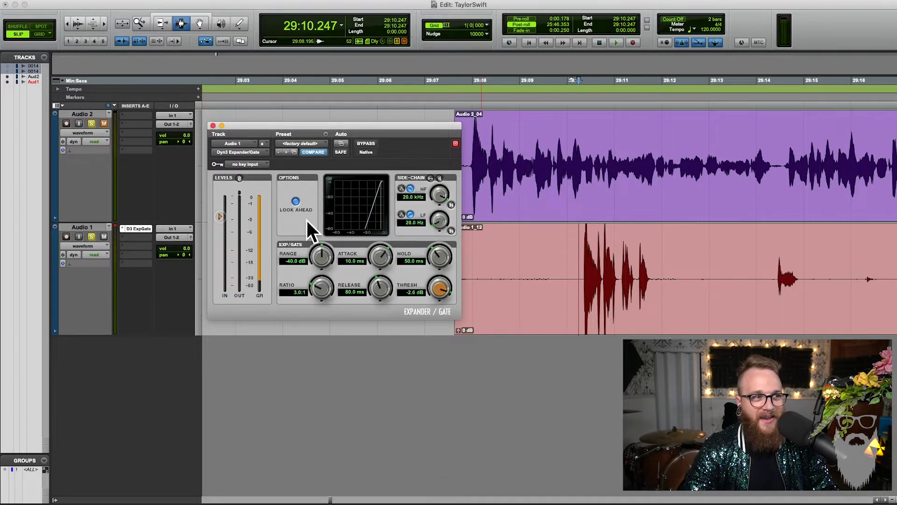
Audition the gate on Audio 2, then return it to Audio 1 and close the plugin window
left_click(158, 112)
left_click_drag(158, 112, 148, 114)
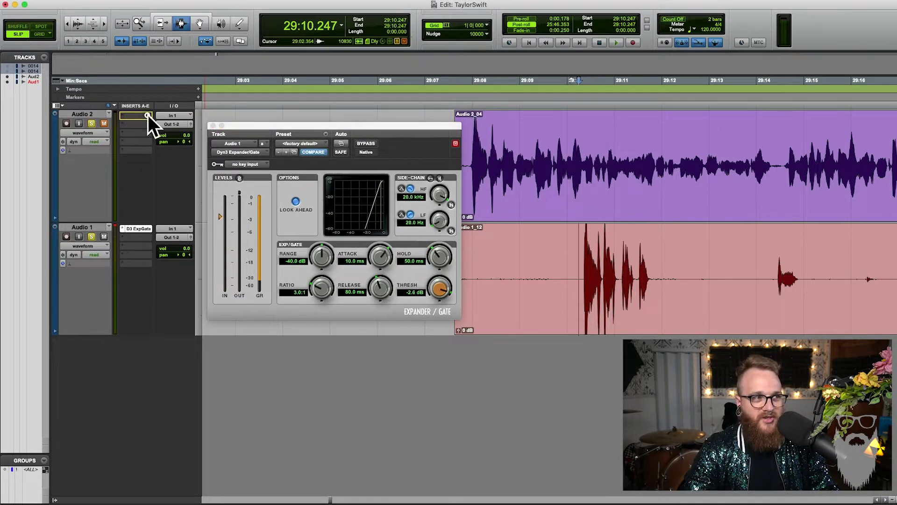
left_click(104, 123)
key("space")
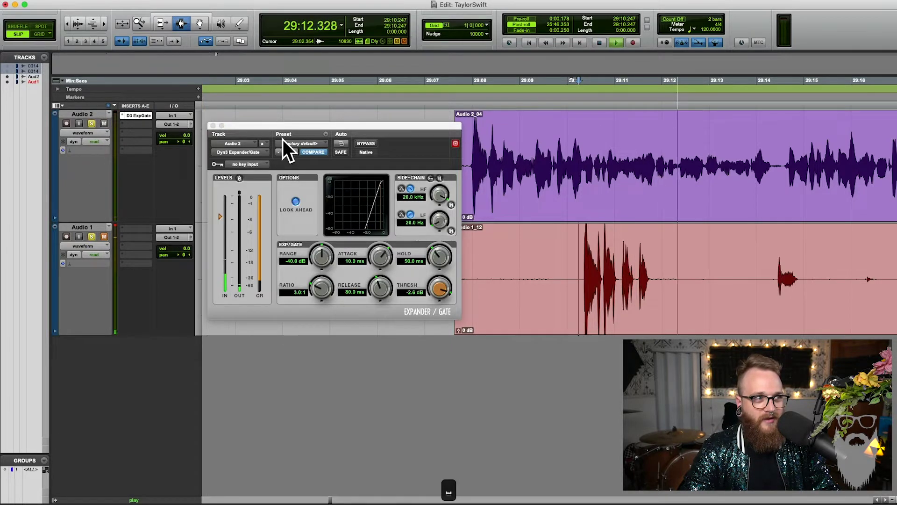
key("space")
left_click_drag(137, 115, 131, 228)
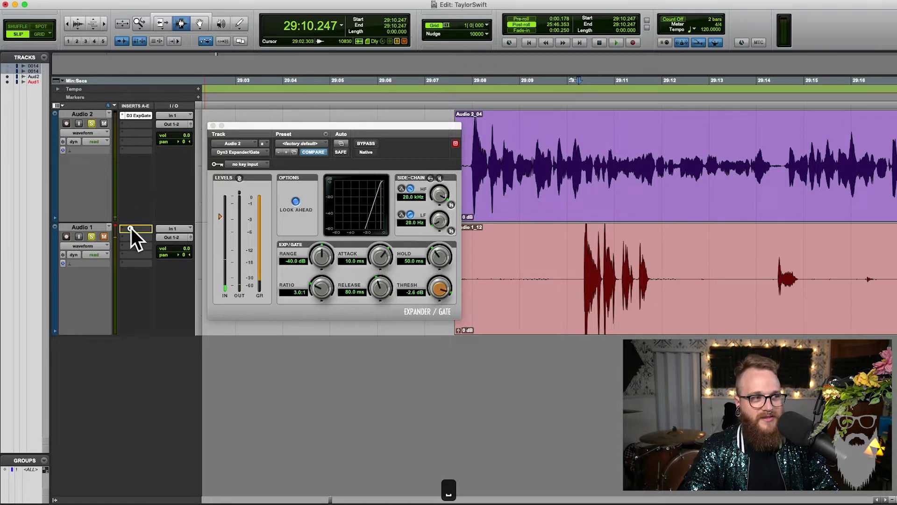
left_click(212, 126)
Set Audio 1's D3 ExpGate insert to 'no insert' to remove the gate
key("r")
left_click_drag(581, 260, 571, 257)
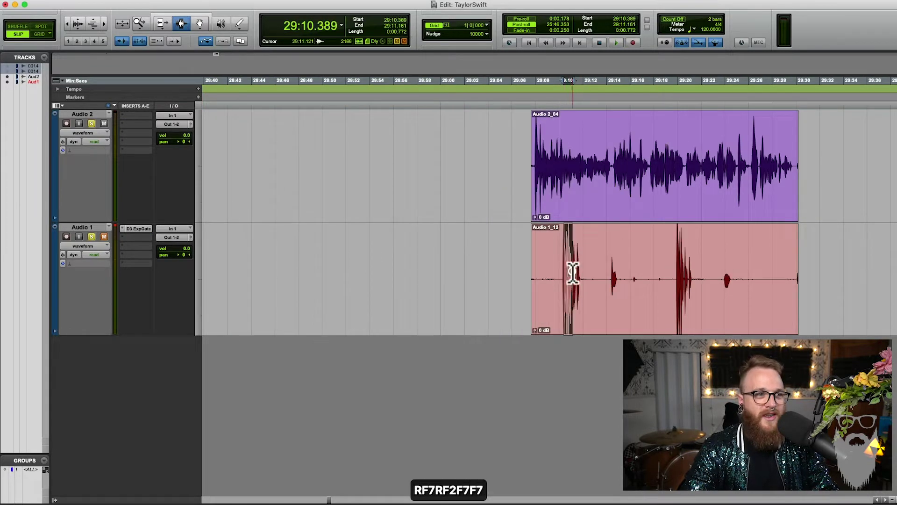
left_click(121, 228)
left_click(146, 198)
Select across the Audio 1_12 clip and delete it
key("F7")
key("r")
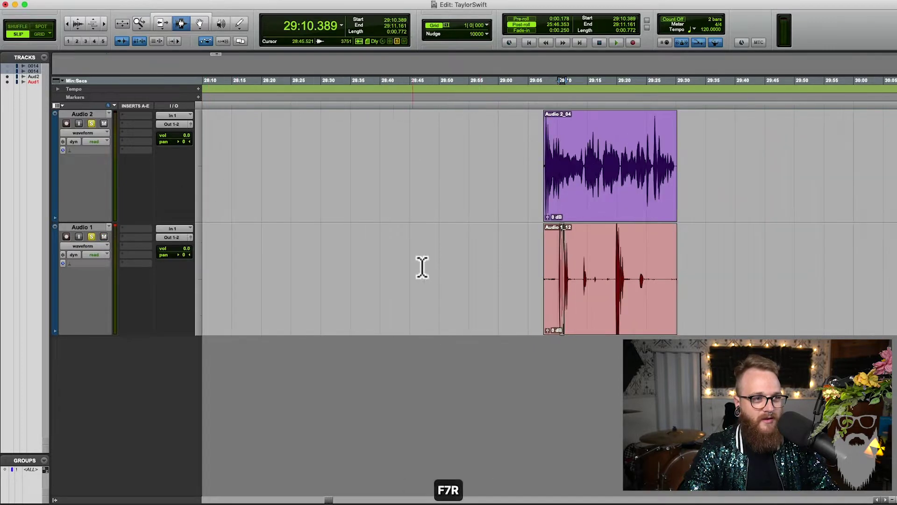
key("F2")
left_click_drag(463, 281, 719, 301)
key("BackSpace")
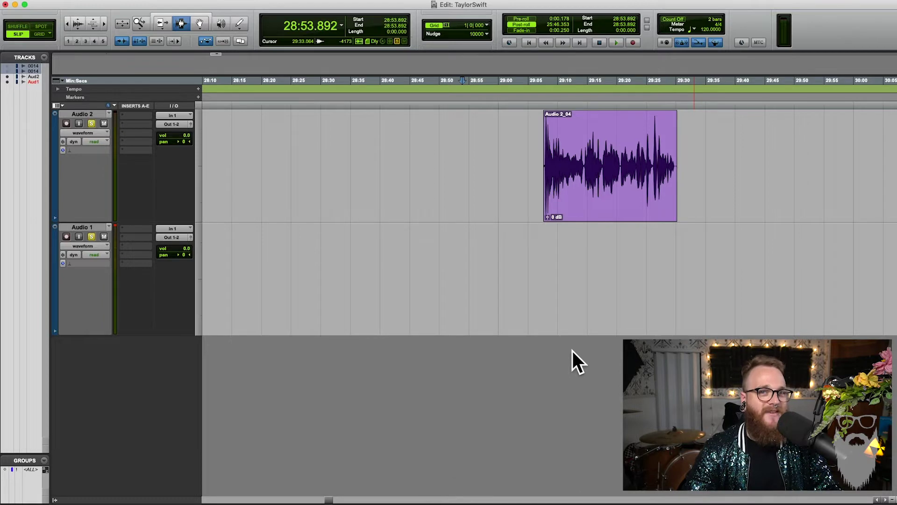
Zoom in on Audio 2 and select the Audio 2_04 clip
key("F7")
key("r")
key("r")
key("r")
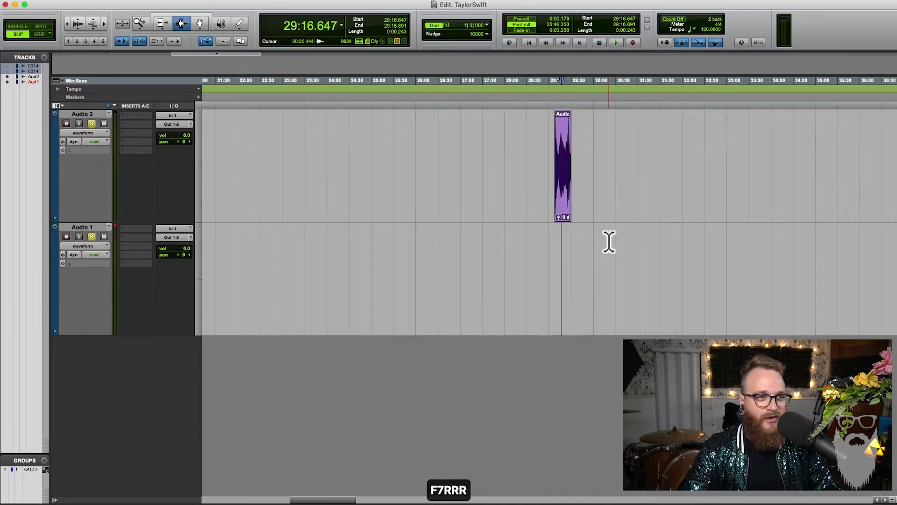
key("F2")
key("F7")
left_click(561, 159)
key("t")
key("F7")
key("t")
key("t")
key("F2")
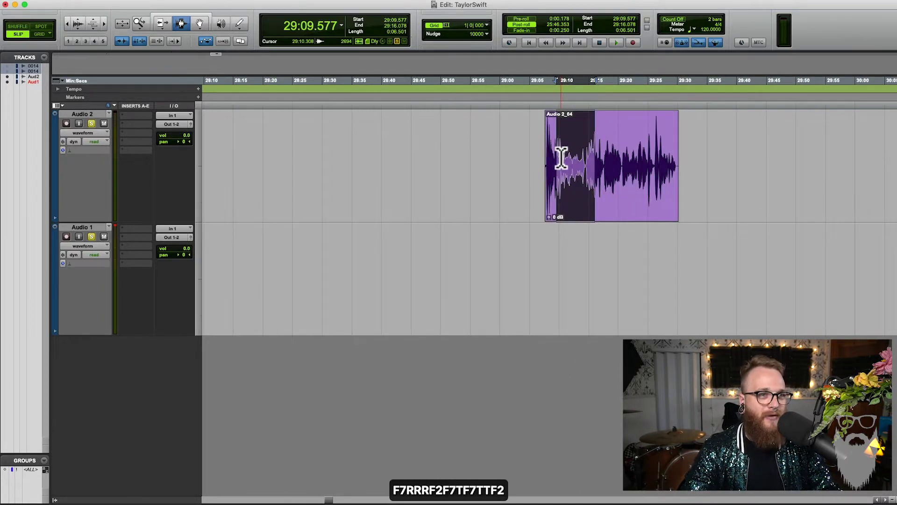
double_click(561, 158)
scroll(561, 190, "right", 5)
key("F7")
key("F2")
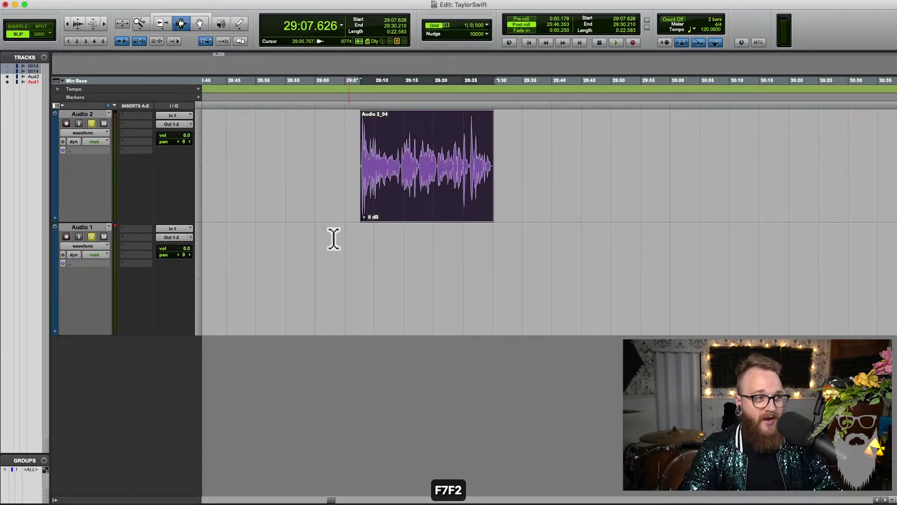
Reselect the entire Audio 2_04 clip and delete it, leaving Audio 2 empty
left_click(345, 277)
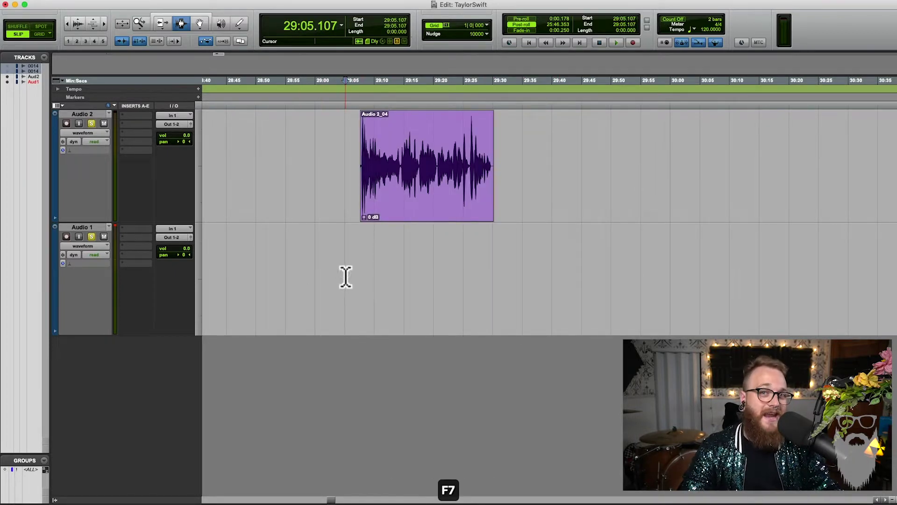
key("r")
key("r")
left_click(591, 176)
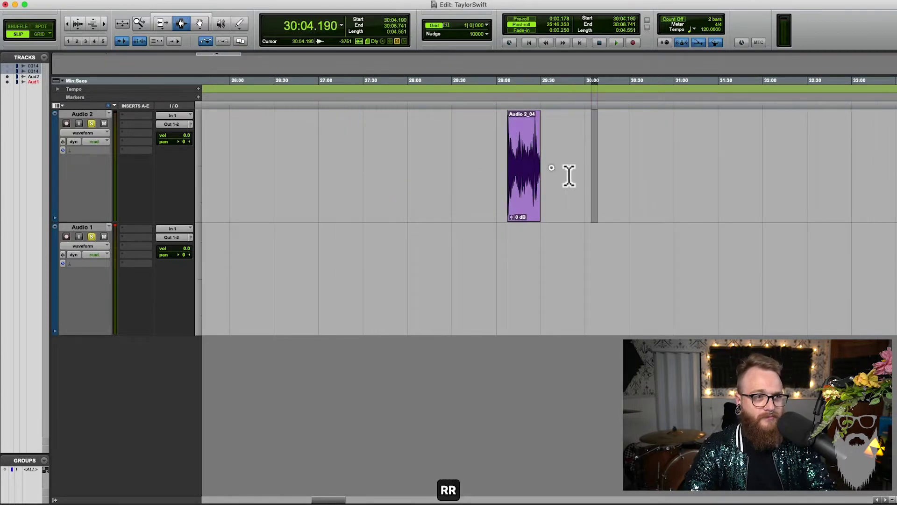
double_click(523, 163)
key("BackSpace")
left_click(486, 163)
key("F7")
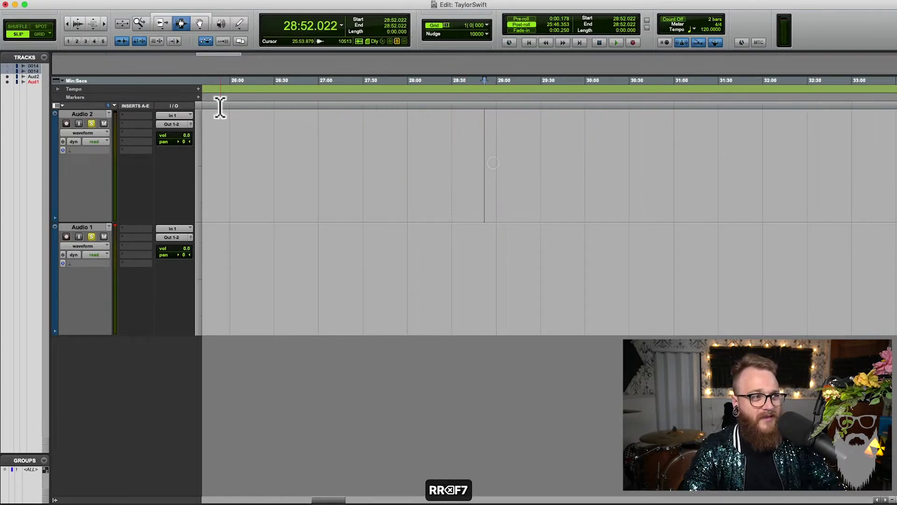
Hide the Audio 1 and Audio 2 tracks from the Tracks list
left_click(35, 76)
left_click(35, 82, "shift")
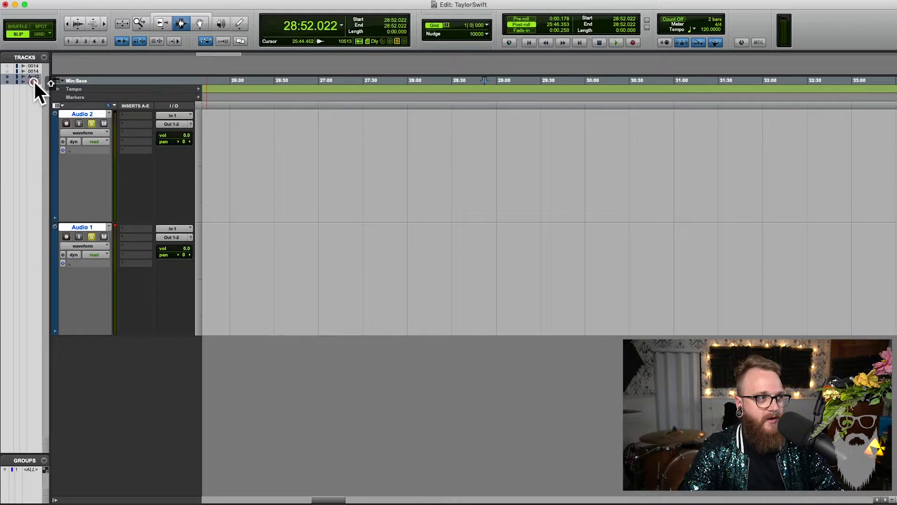
right_click(35, 82)
left_click(52, 93)
Show both ZOOM0014 tracks in the Edit window
left_click(32, 67)
left_click(33, 71, "shift")
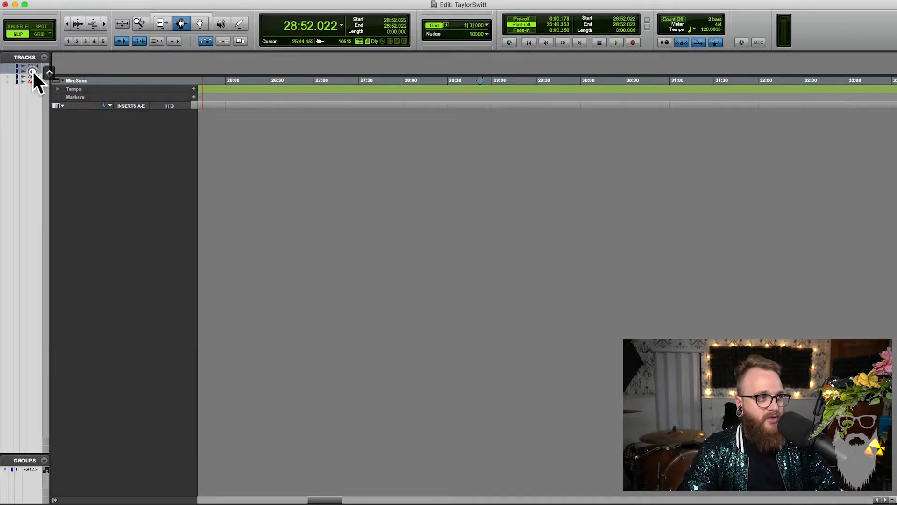
right_click(32, 71)
left_click(75, 77)
From the session start, zoom in and select the quiet stretch 1:58–2:02 on Tr1
key("Return")
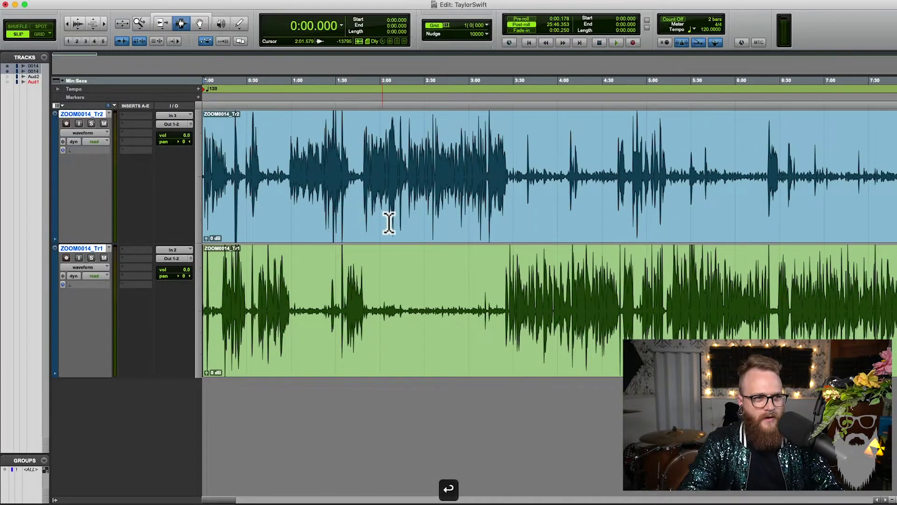
key("F7")
key("F7")
key("F2")
key("F2")
key("F7")
scroll(403, 201, "right", 10)
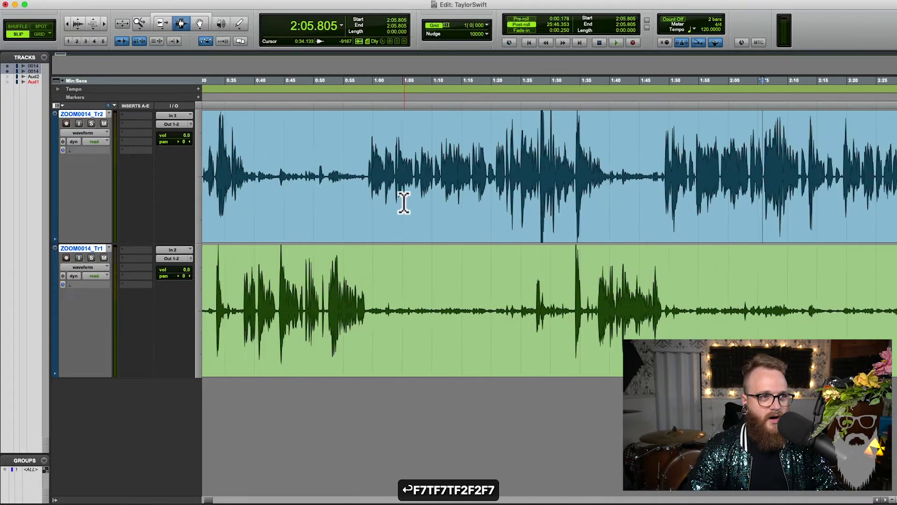
key("F7")
key("F7")
key("t")
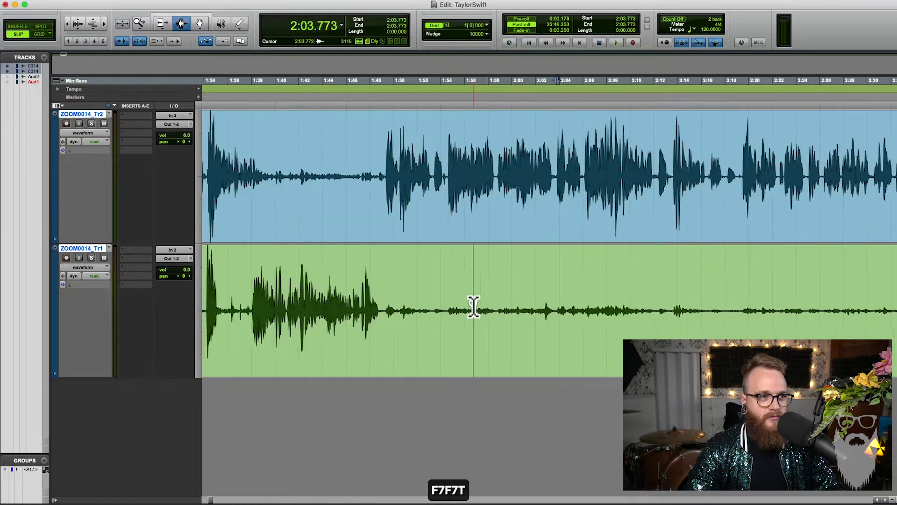
key("t")
left_click_drag(445, 187, 529, 251)
left_click_drag(534, 300, 427, 293)
key("F7")
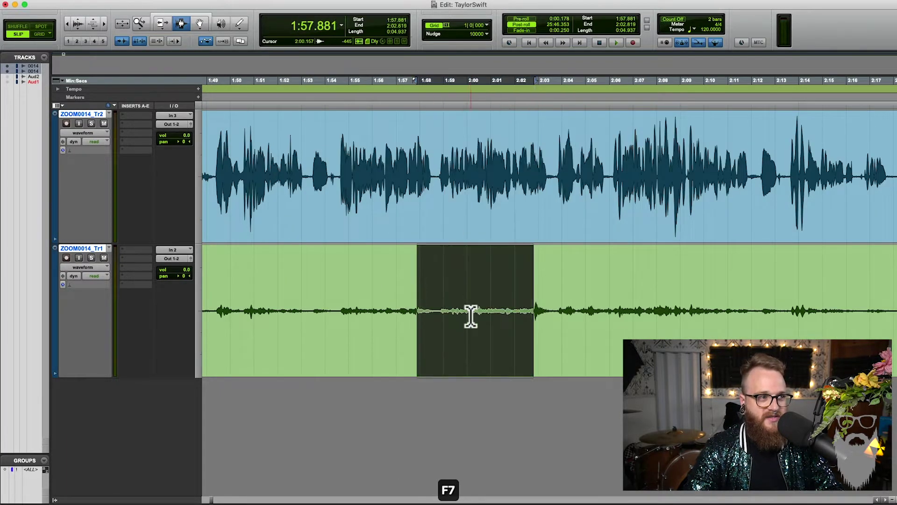
Solo ZOOM0014_Tr1 and audition it from 2:00.137, then unsolo it
left_click(471, 309)
left_click(91, 258)
key("space")
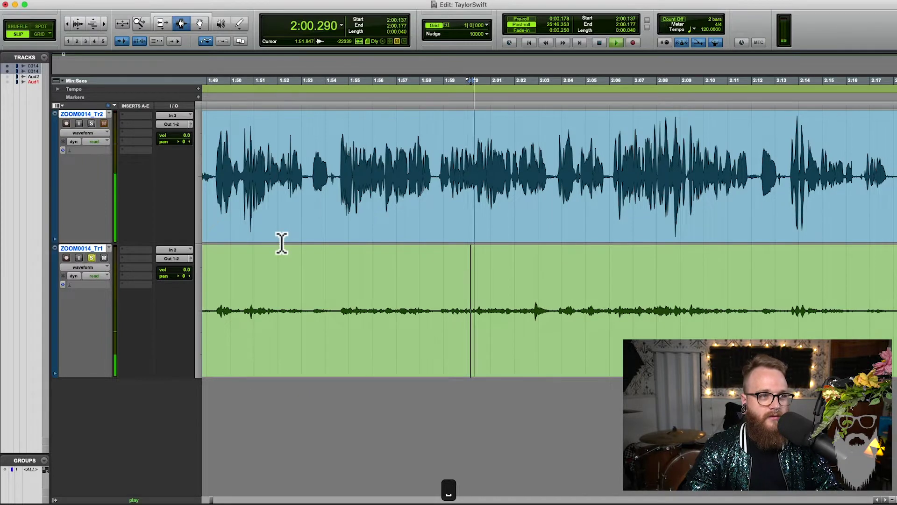
key("space")
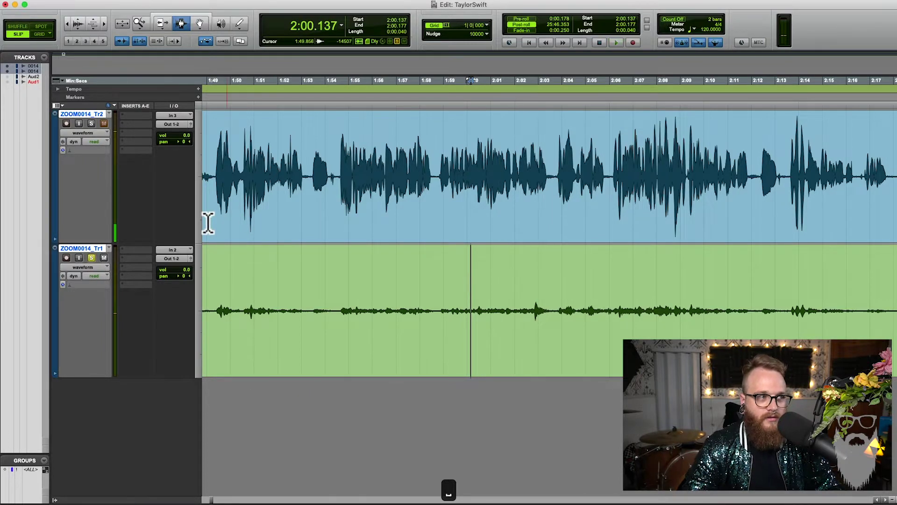
left_click(91, 257)
Zoom out and select Tr1 from 1:37.9 to 1:49.6
key("r")
key("F7")
key("F2")
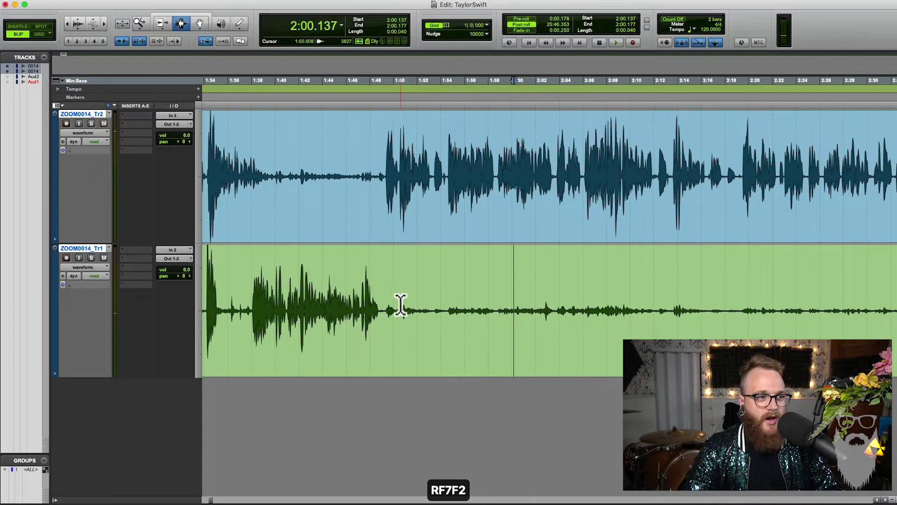
left_click(385, 313)
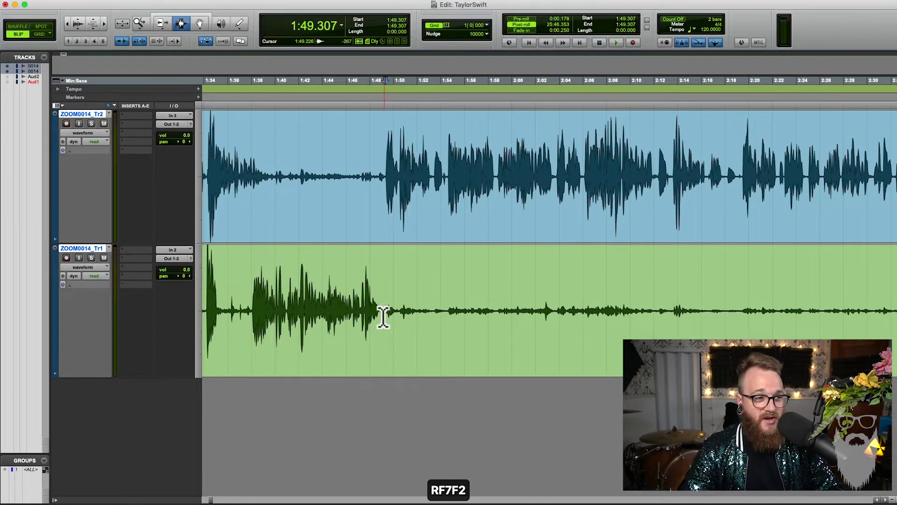
left_click_drag(250, 312, 664, 312)
Further along, select the bleed stretch 3:13.5–3:15.6 on Tr1
scroll(652, 312, "right", 5)
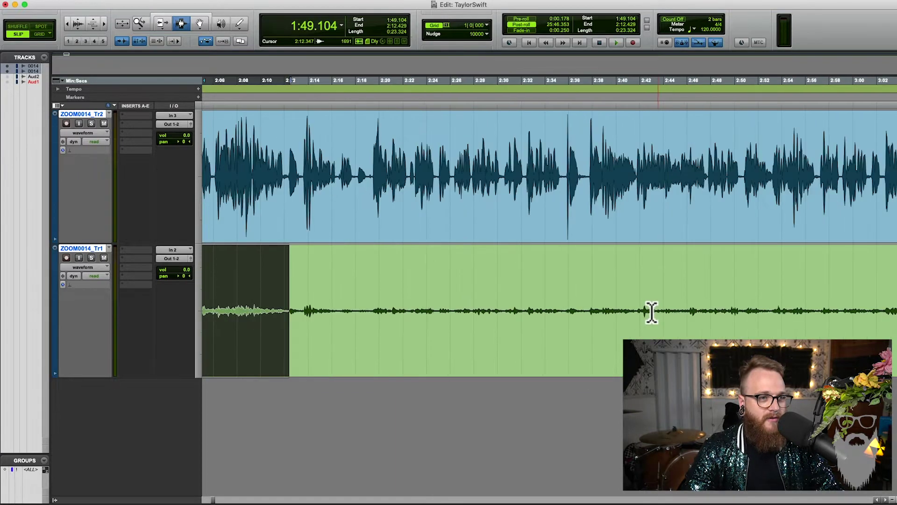
scroll(652, 312, "right", 8)
left_click_drag(407, 343, 410, 308)
key("t")
key("t")
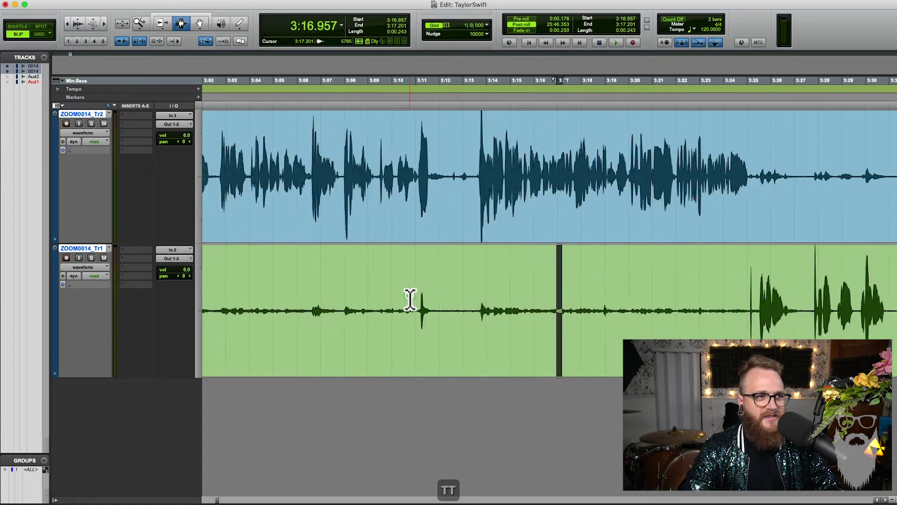
left_click_drag(496, 198, 590, 219)
left_click_drag(486, 311, 583, 303)
Zoom the timeline out and scroll back toward the session start
key("F7")
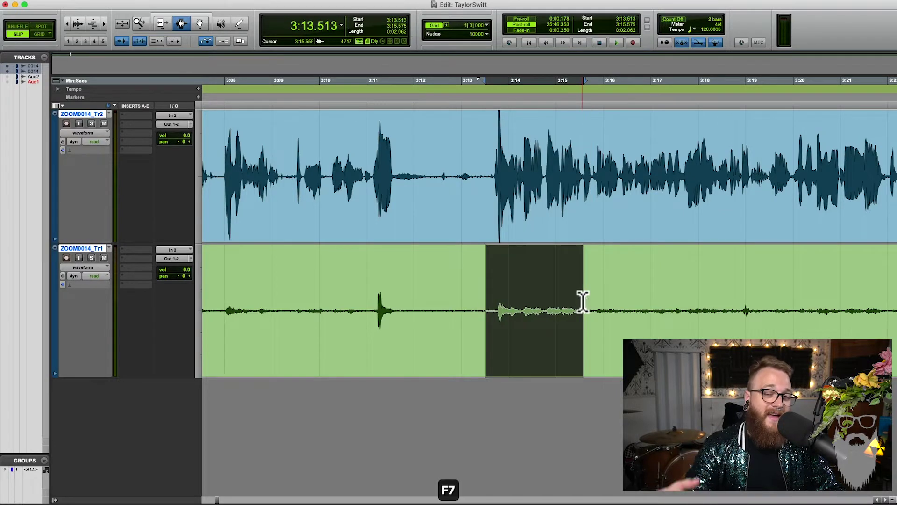
key("r")
key("r")
key("r")
key("F7")
key("F2")
key("r")
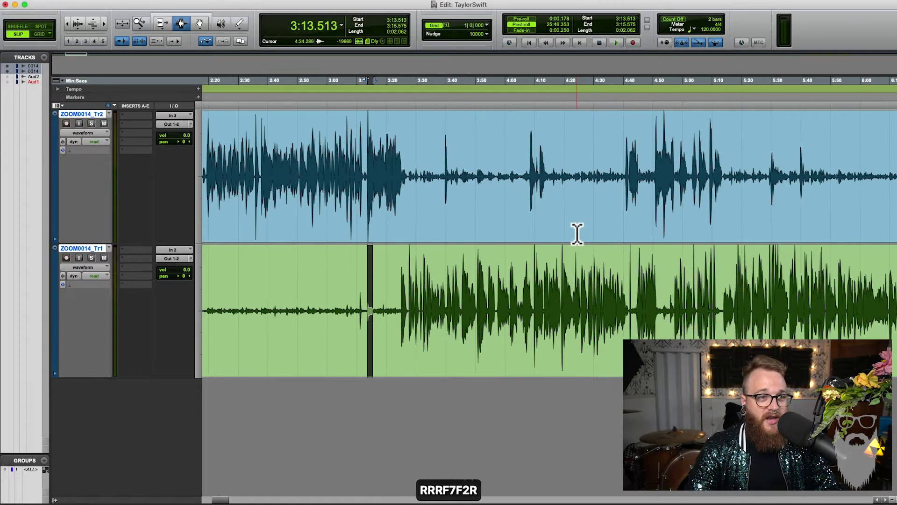
key("F2")
key("F7")
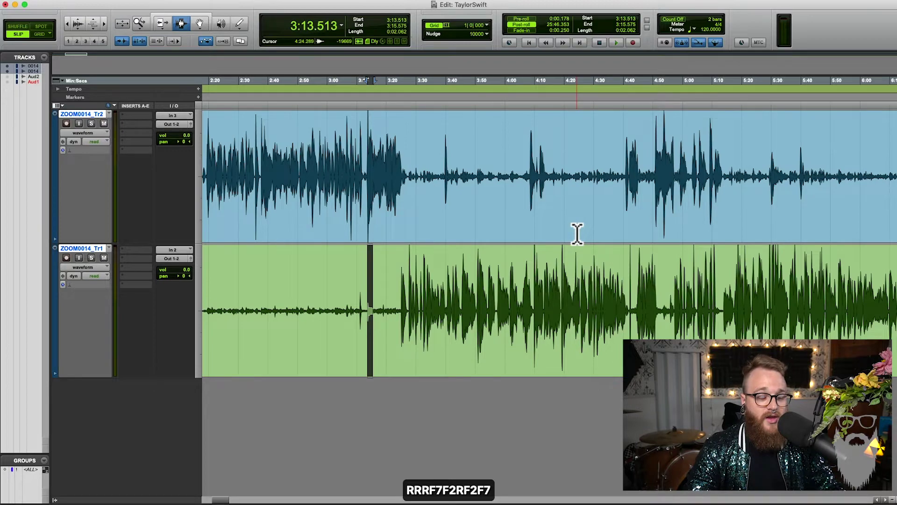
scroll(559, 245, "left", 10)
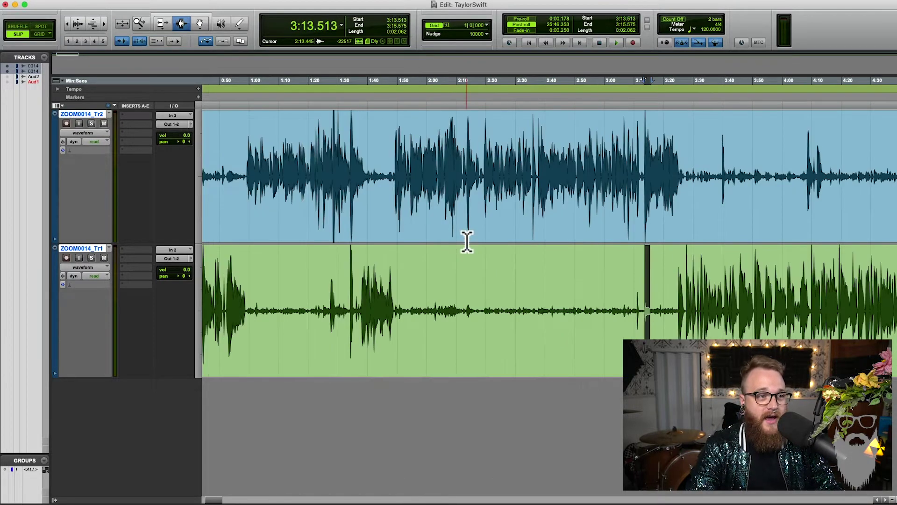
Zoom in and mark a short spot on Tr1 near 2:19
key("F7")
key("F2")
key("F7")
key("t")
left_click_drag(618, 156, 616, 157)
key("t")
key("F7")
key("F7")
key("F2")
Delete the bleed range 0:40–0:59 from Tr2 and a selected bleed range from Tr1
left_click_drag(455, 180, 344, 180)
key("BackSpace")
left_click_drag(456, 310, 622, 310)
key("BackSpace")
key("F7")
scroll(379, 205, "left", 3)
Delete the opening bleed and the 0:04–0:13 bleed from Tr1
key("F7")
left_click_drag(355, 203, 373, 203)
key("t")
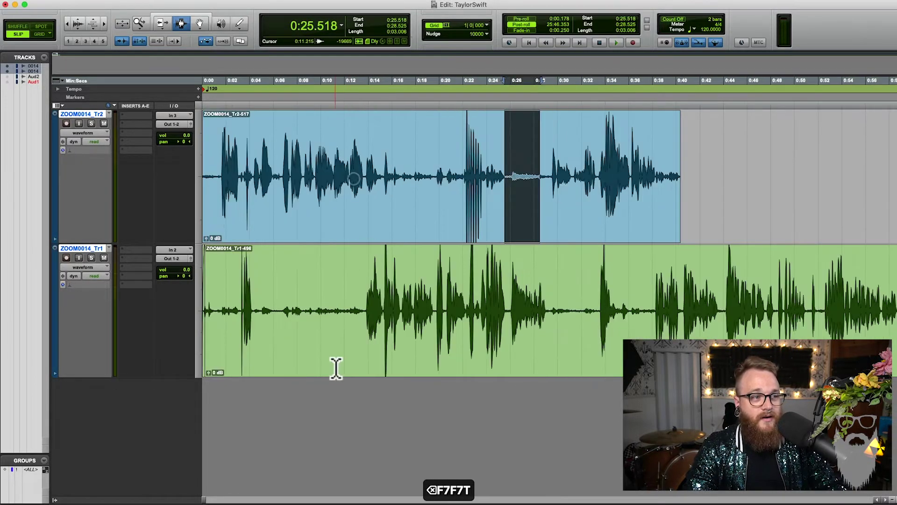
key("F7")
key("F2")
key("F2")
left_click_drag(245, 316, 166, 311)
key("BackSpace")
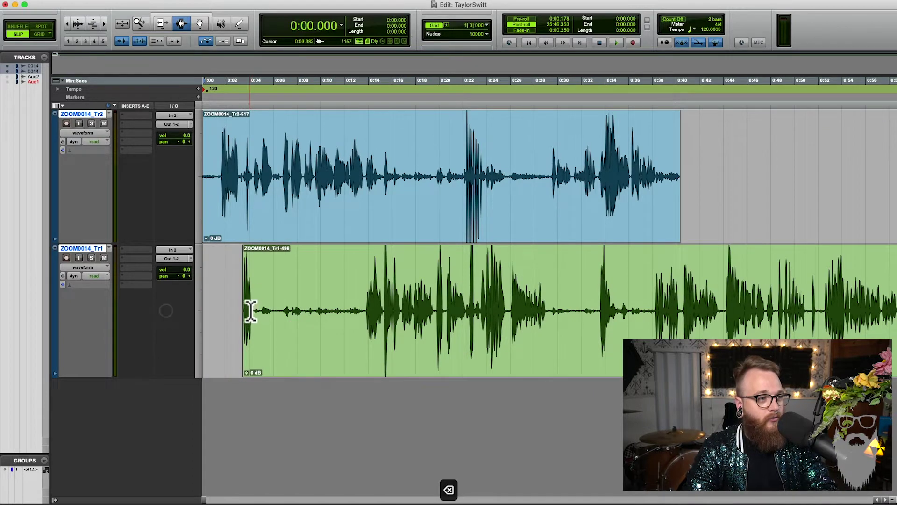
left_click_drag(253, 316, 365, 321)
key("BackSpace")
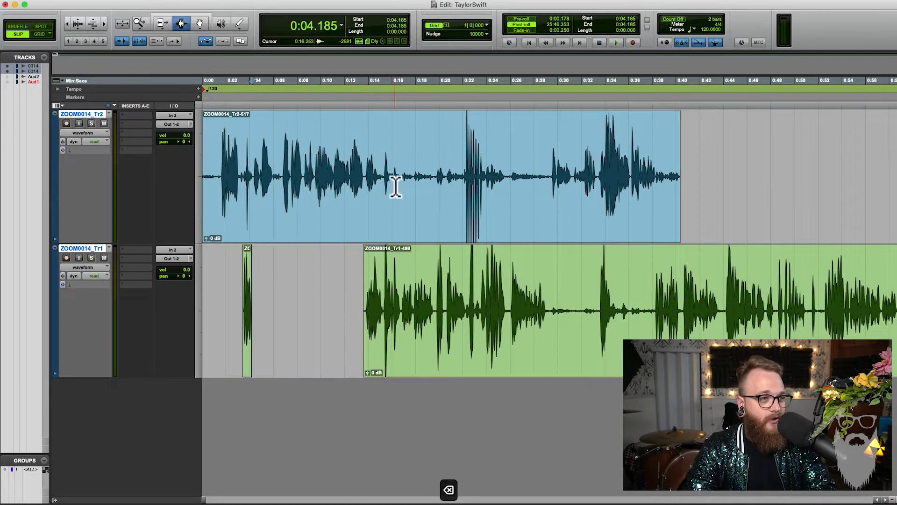
Cut the 0:16–0:22 and 0:26–0:29 bleed from Tr2 and 0:29.3–0:33.6 from Tr1
left_click_drag(394, 187, 463, 198)
key("BackSpace")
left_click_drag(508, 182, 549, 196)
key("BackSpace")
left_click_drag(550, 310, 601, 331)
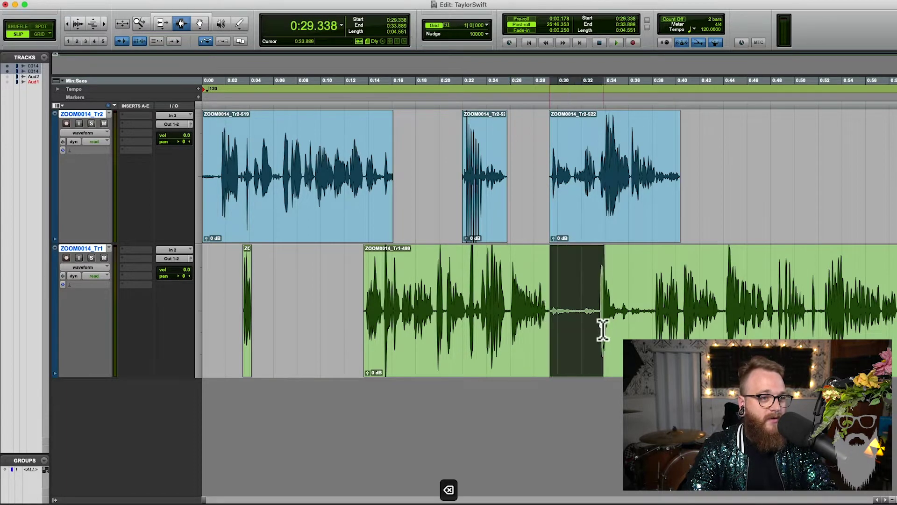
key("BackSpace")
Further along, delete a bleed range on Tr2 and the bleed section at 1:49 on Tr1
key("F7")
scroll(491, 257, "right", 10)
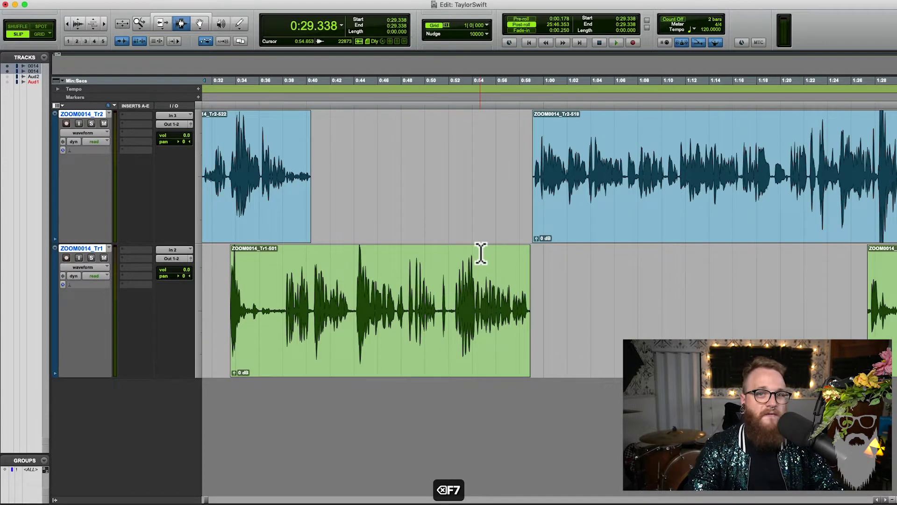
scroll(444, 220, "right", 10)
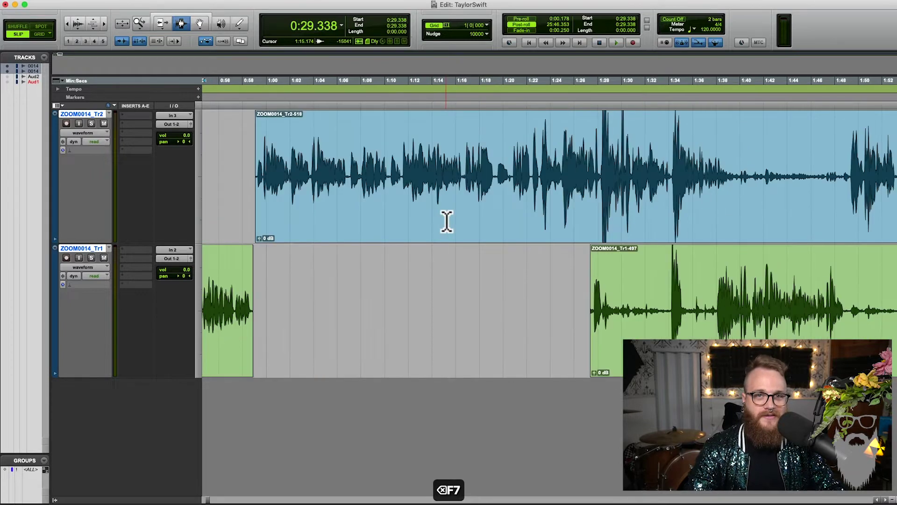
scroll(442, 226, "right", 10)
scroll(429, 257, "left", 7)
key("F7")
key("F2")
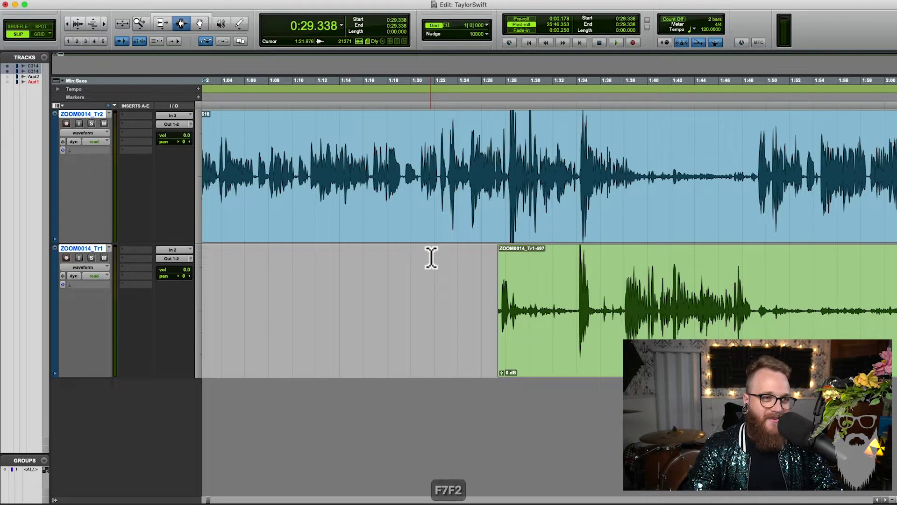
key("F7")
scroll(467, 233, "right", 10)
key("F2")
key("F2")
left_click_drag(375, 173, 366, 175)
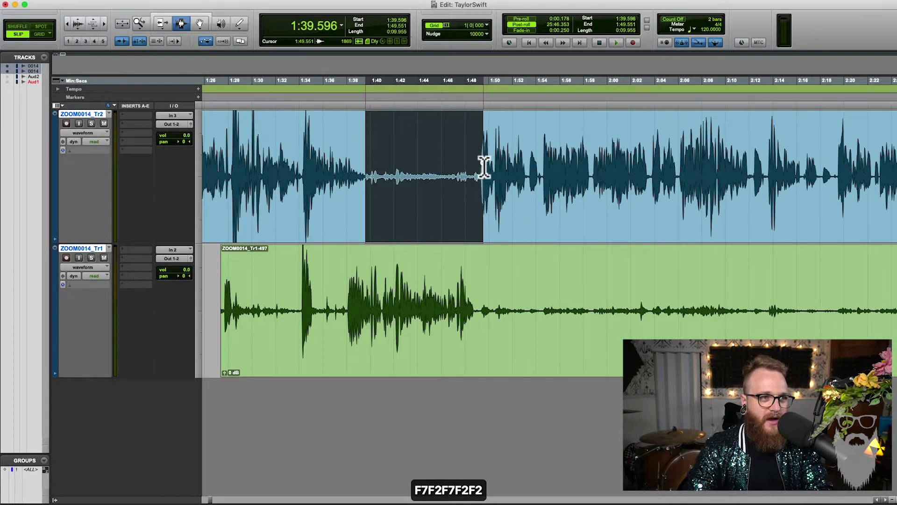
key("Delete")
left_click(486, 314)
key("Delete")
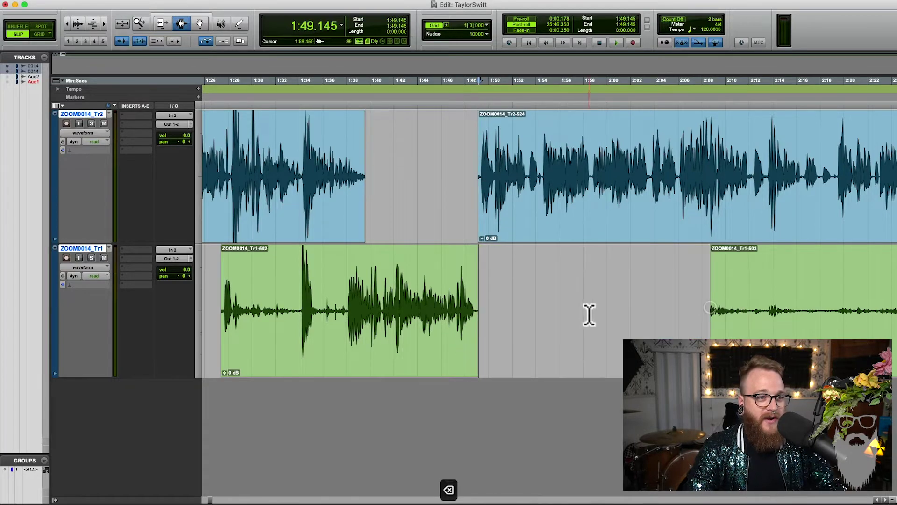
Remove the next Tr1 bleed ranges, including about 2:52 to 3:24
key("F7")
key("r")
key("F7")
left_click_drag(465, 308, 599, 309)
key("F2")
key("F2")
key("Delete")
Cut Tr2 bleed from about 3:27–3:40 and 4:14–4:40
key("F7")
key("F2")
key("F2")
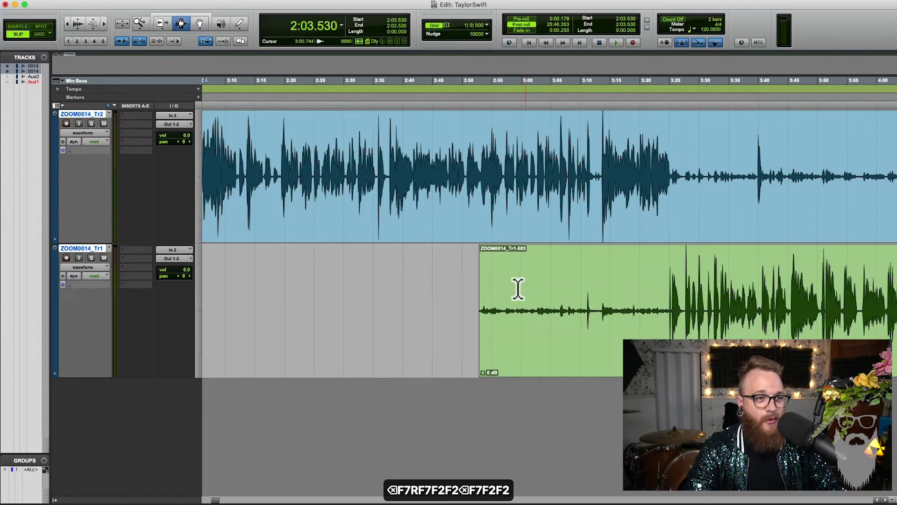
left_click_drag(482, 304, 671, 305)
key("Delete")
key("F7")
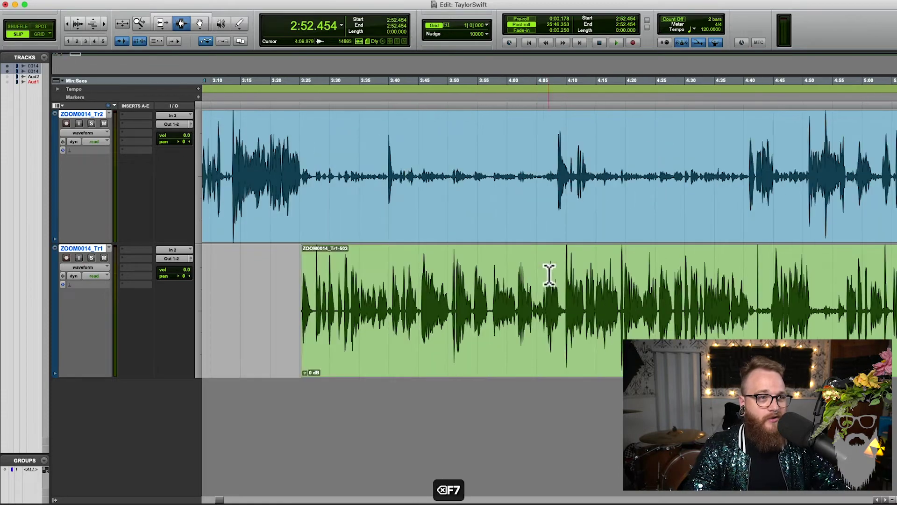
key("F2")
key("F2")
left_click_drag(313, 176, 558, 182)
key("Delete")
key("Delete")
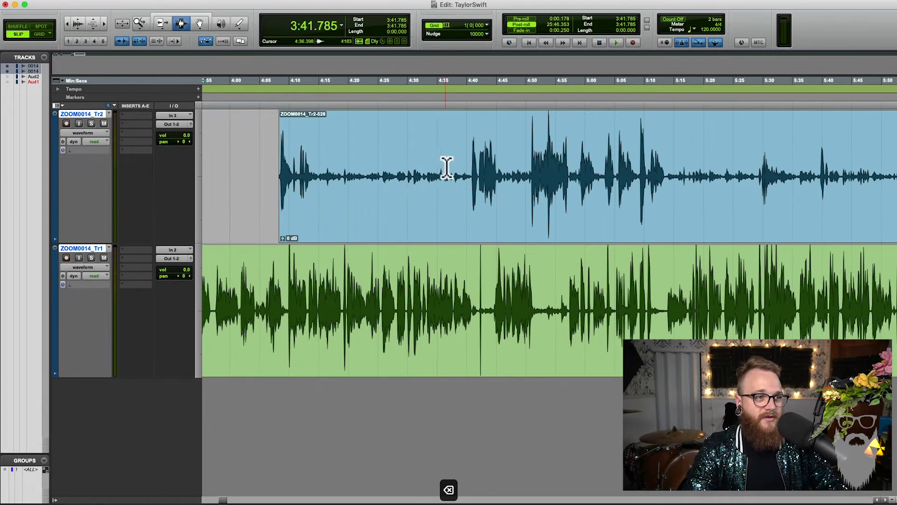
key("F7")
key("F2")
key("F2")
left_click_drag(316, 175, 471, 153)
Delete the short bleeds around 4:42–4:45 on Tr1 and after 4:46 on Tr2
key("Delete")
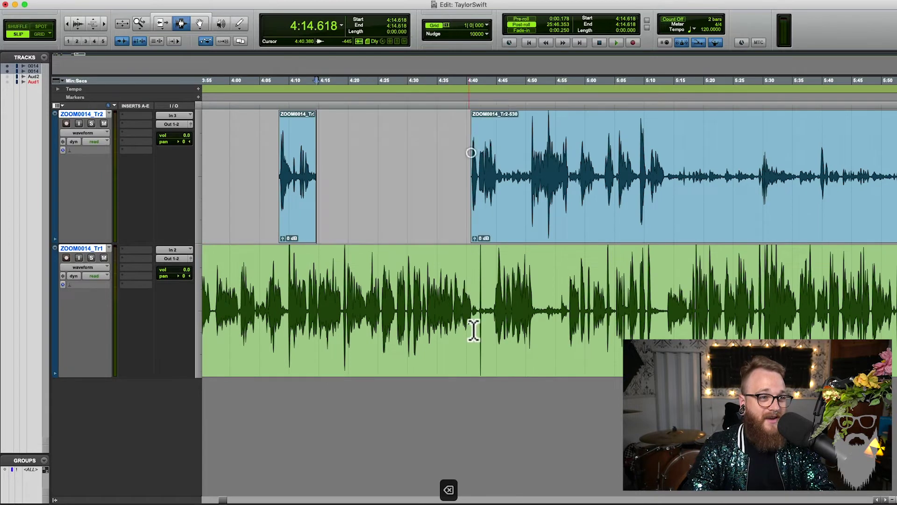
left_click_drag(477, 311, 495, 314)
key("Delete")
left_click(505, 178)
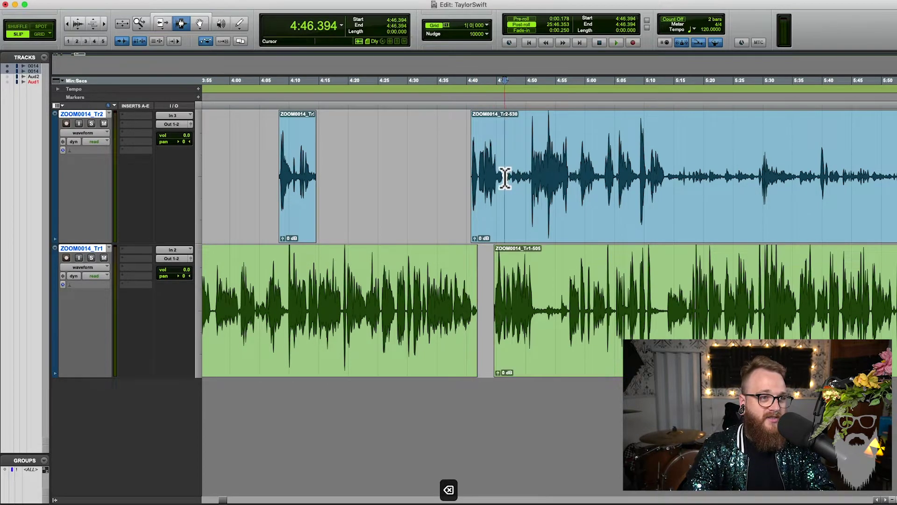
left_click_drag(506, 177, 538, 181)
key("Delete")
key("F7")
key("r")
key("r")
key("F2")
Trim Tr2's last clip start back to 0:00 so it plays as one clip
key("F7")
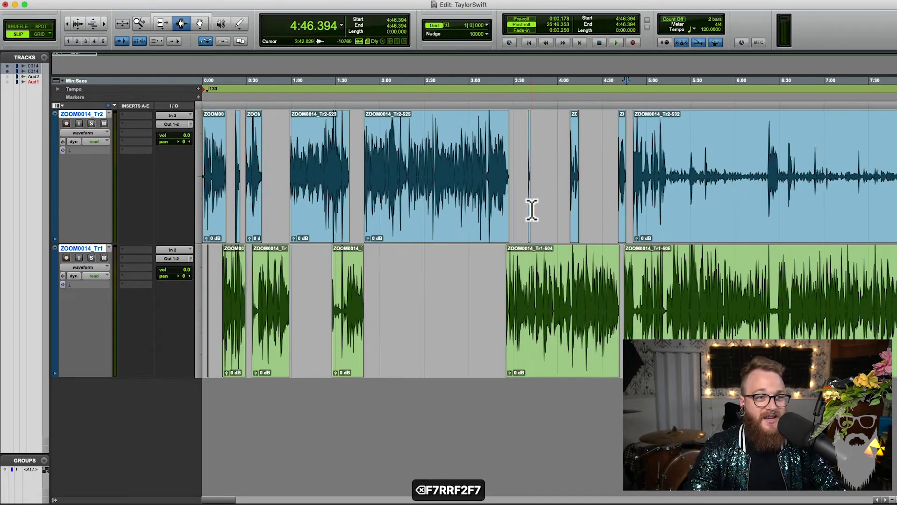
key("F2")
left_click_drag(645, 170, 205, 172)
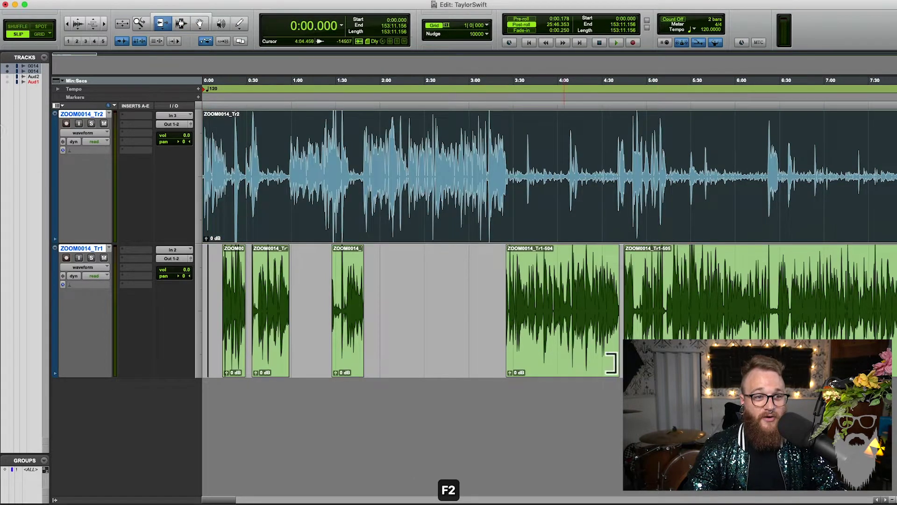
Trim Tr1's last clip start back to 0:00 so it is one continuous clip
left_click_drag(612, 363, 205, 360)
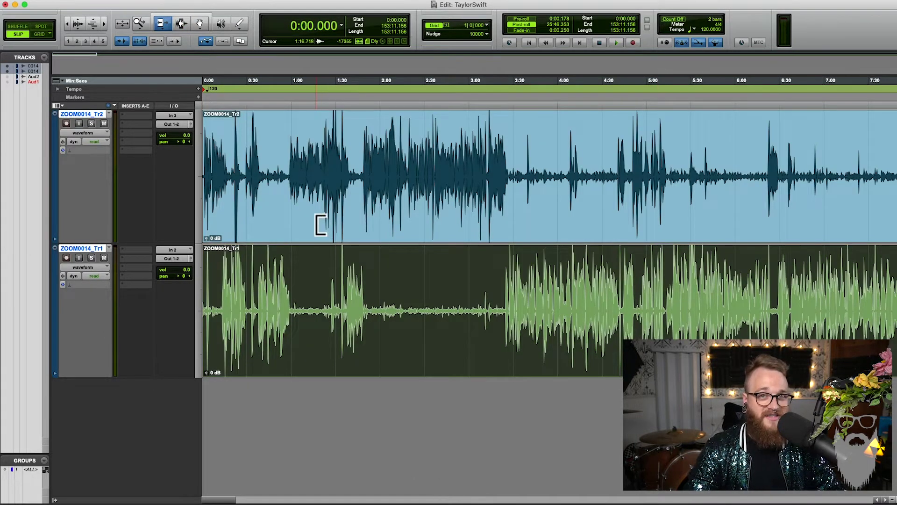
key("F7")
key("F8")
Select the clips on both tracks and open Edit > Strip Silence
key("super+4")
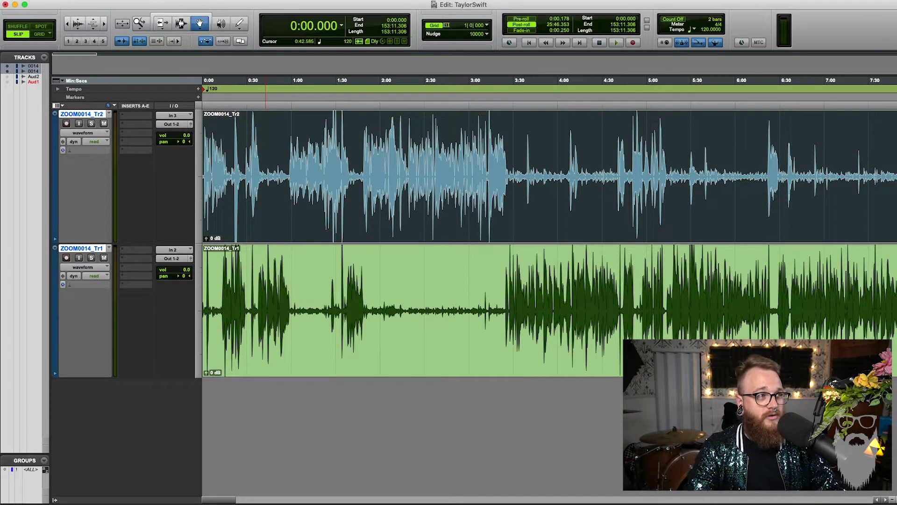
key("F7")
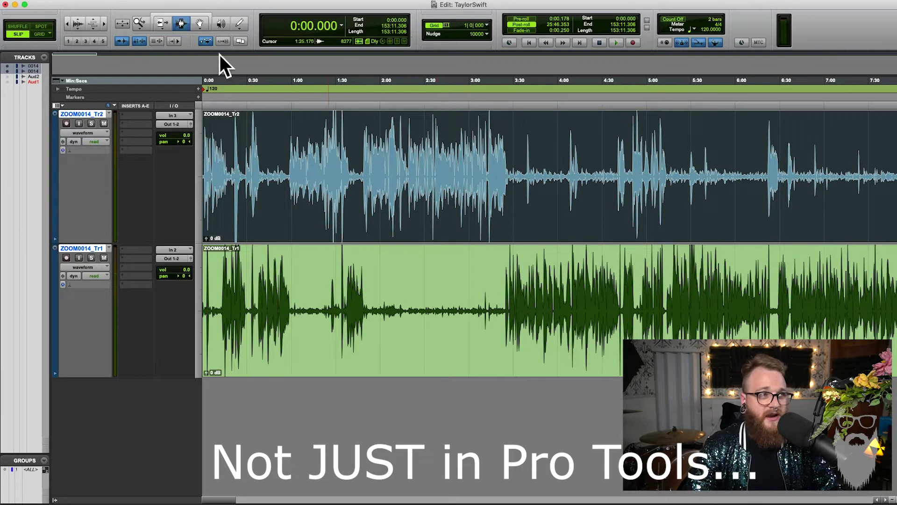
left_click(93, 2)
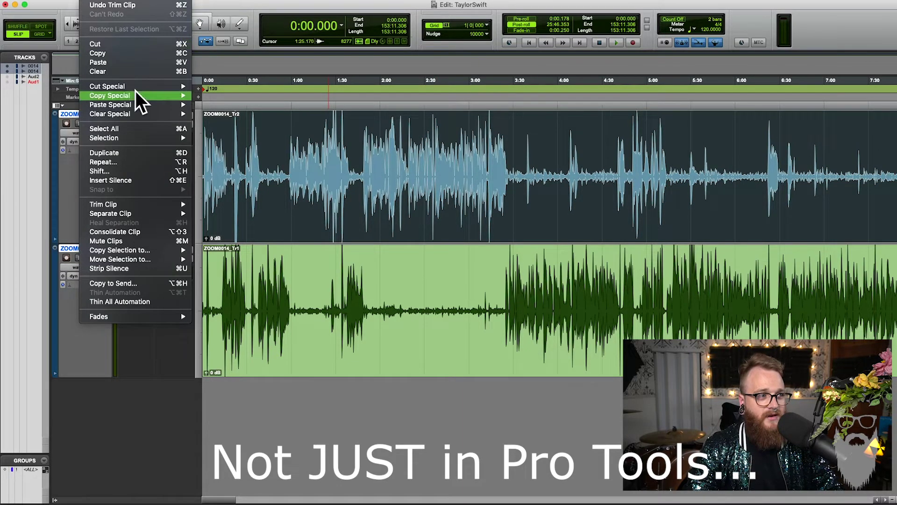
left_click(177, 267)
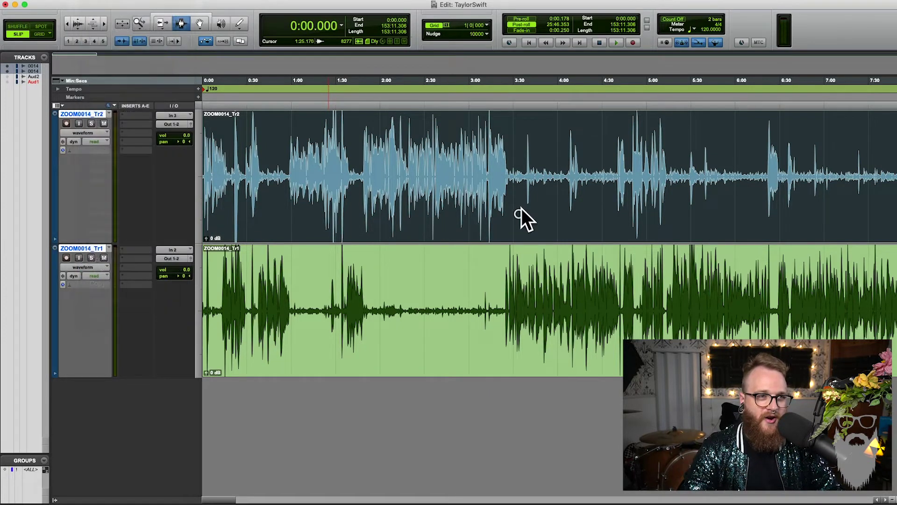
key("super+u")
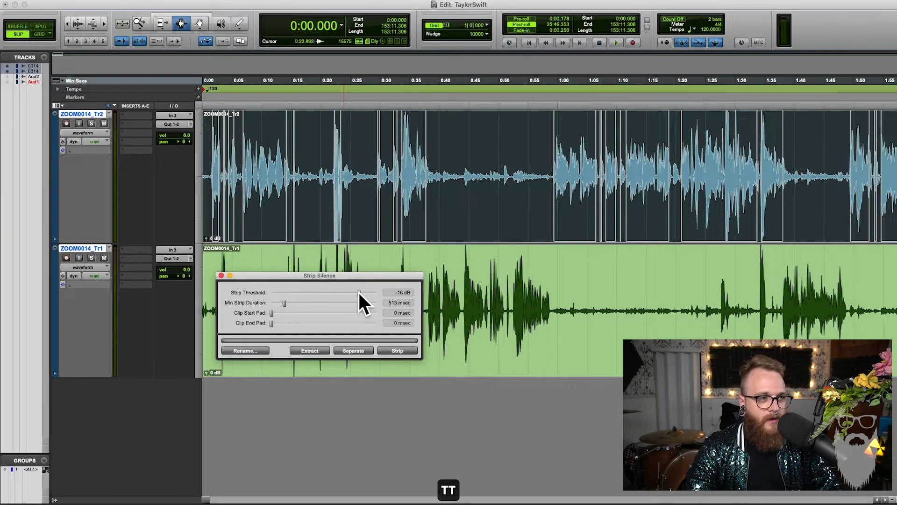
Nudge the Strip Threshold and zoom in near 55 minutes to inspect detected regions
left_click_drag(358, 290, 326, 291)
scroll(369, 206, "right", 10)
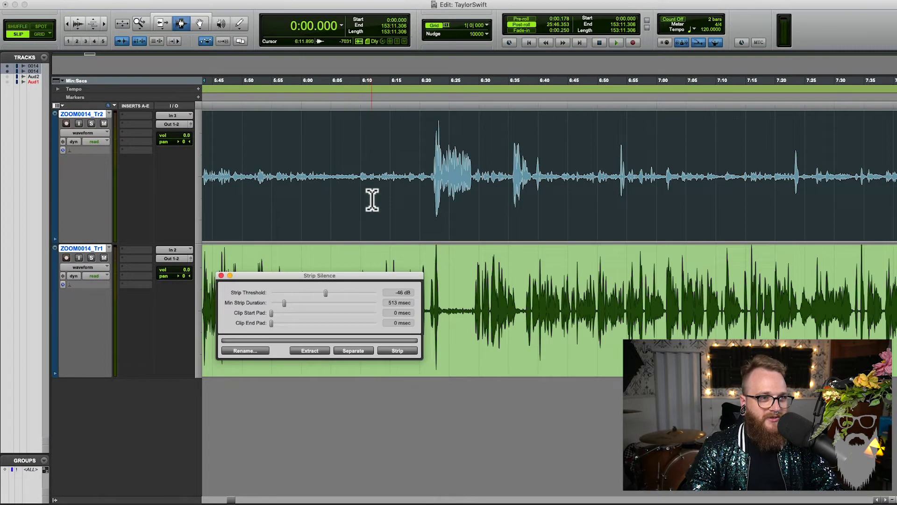
key("r")
key("r")
scroll(374, 191, "right", 10)
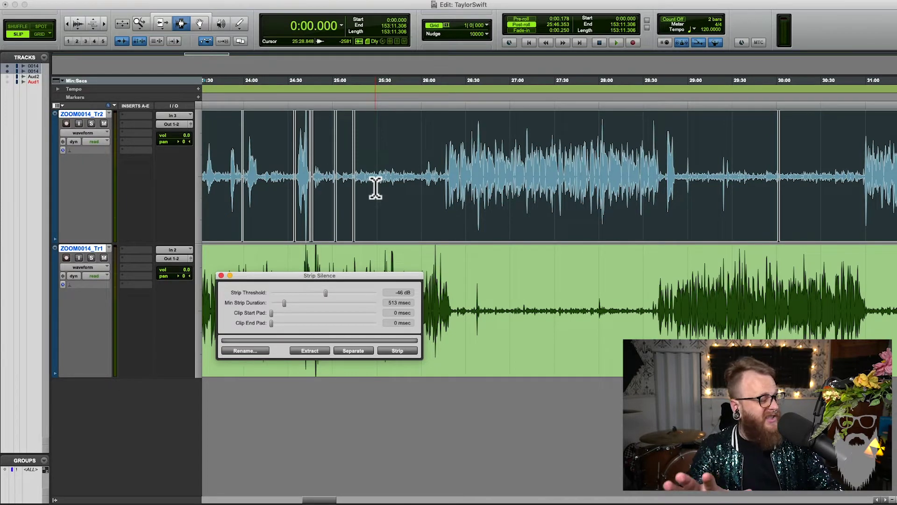
scroll(376, 187, "left", 10)
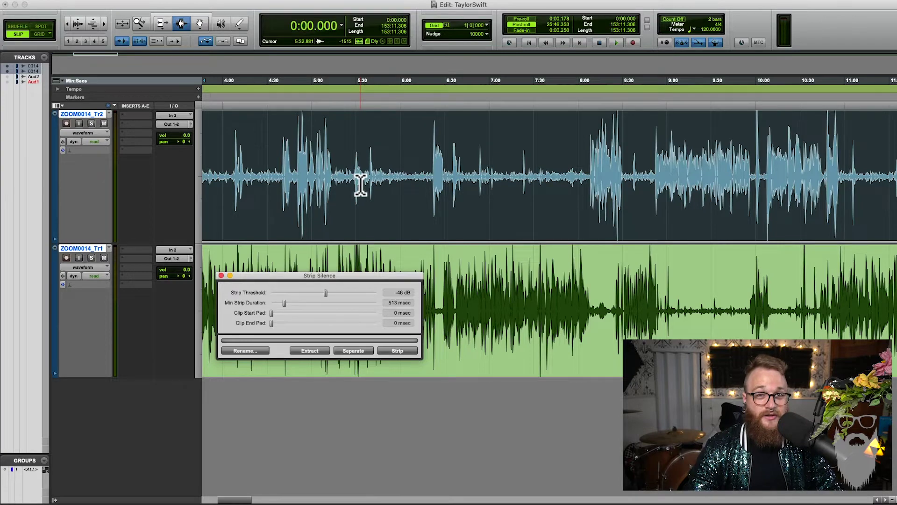
key("t")
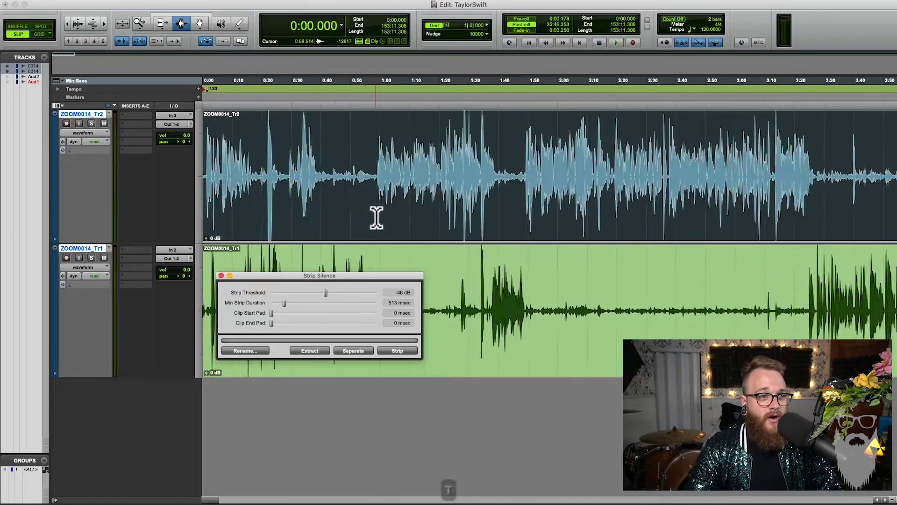
key("t")
key("F2")
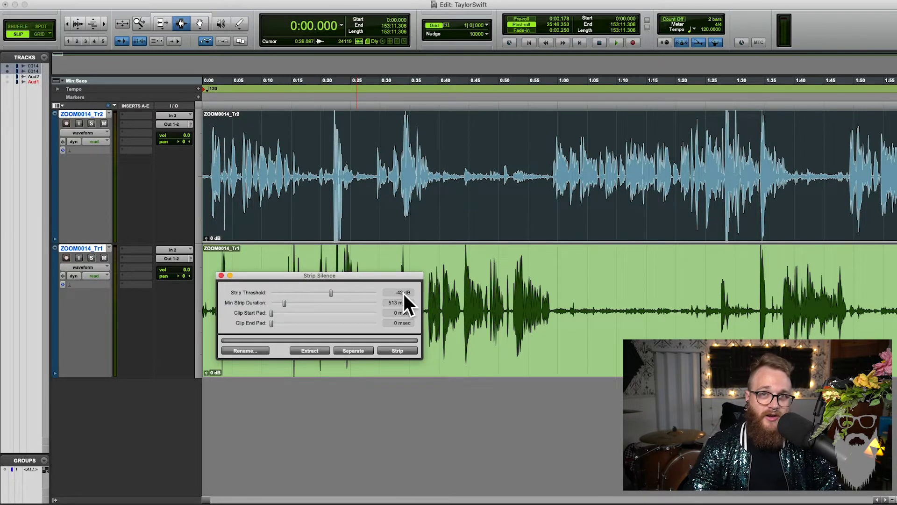
key("r")
key("r")
key("r")
key("r")
key("r")
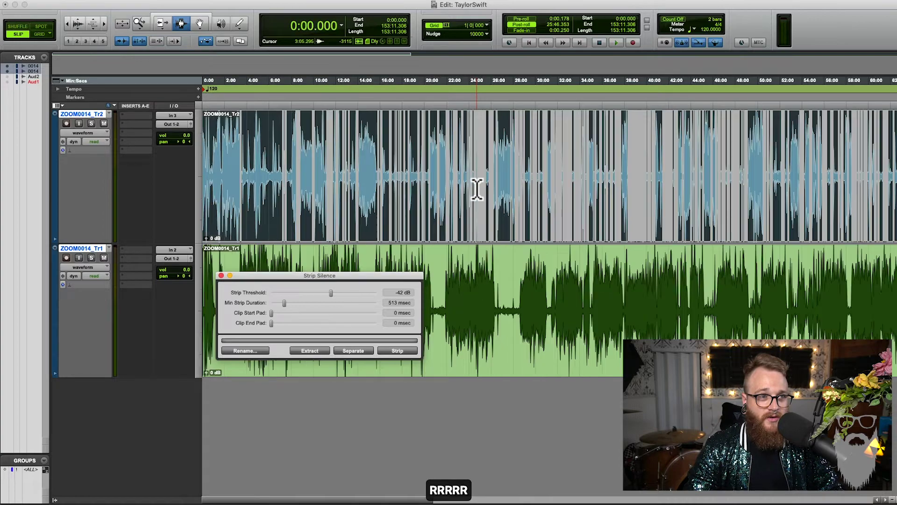
key("t")
key("t")
key("t")
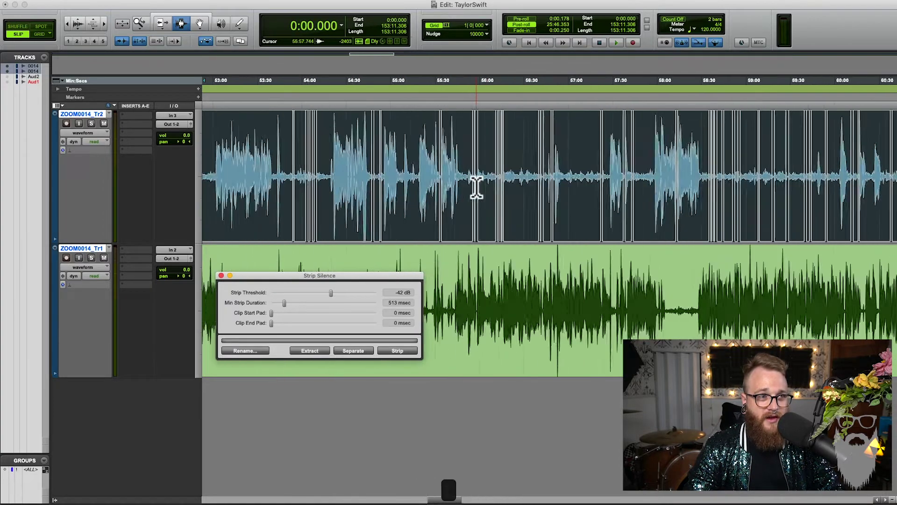
key("t")
key("t")
Raise the strip threshold to about -29 dB and check markers near 57 minutes
left_click_drag(330, 292, 349, 292)
key("t")
key("t")
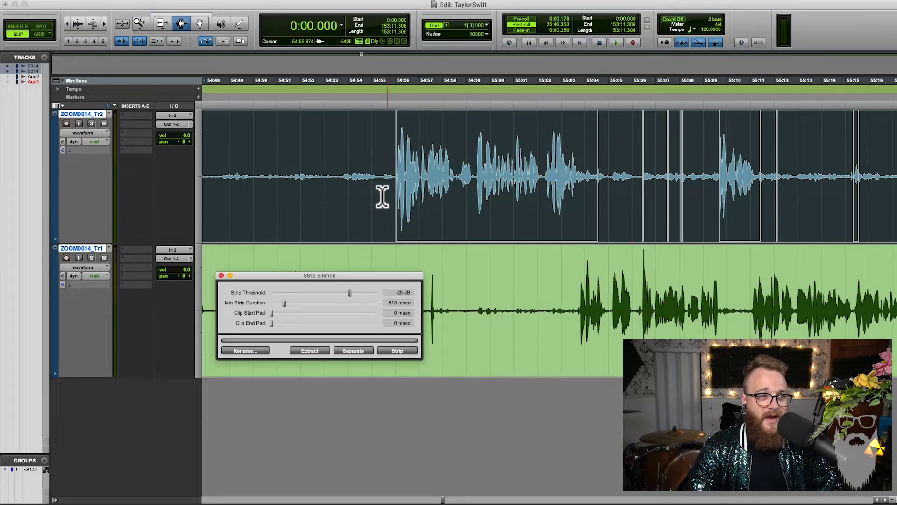
scroll(387, 176, "up", 1)
scroll(582, 154, "down", 1)
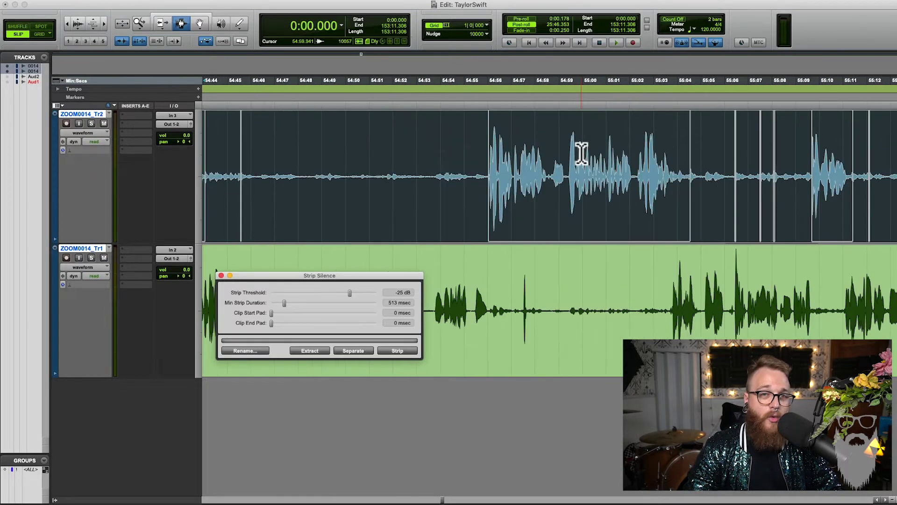
key("r")
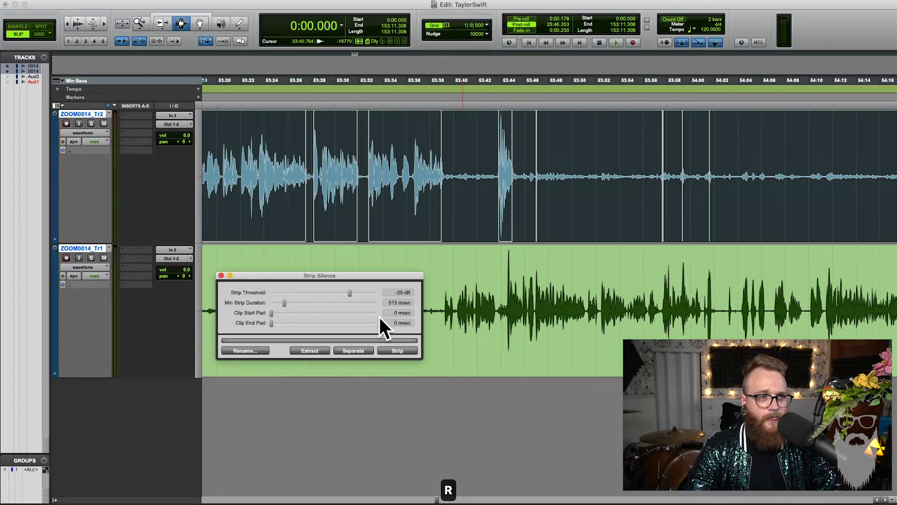
scroll(365, 225, "right", 5)
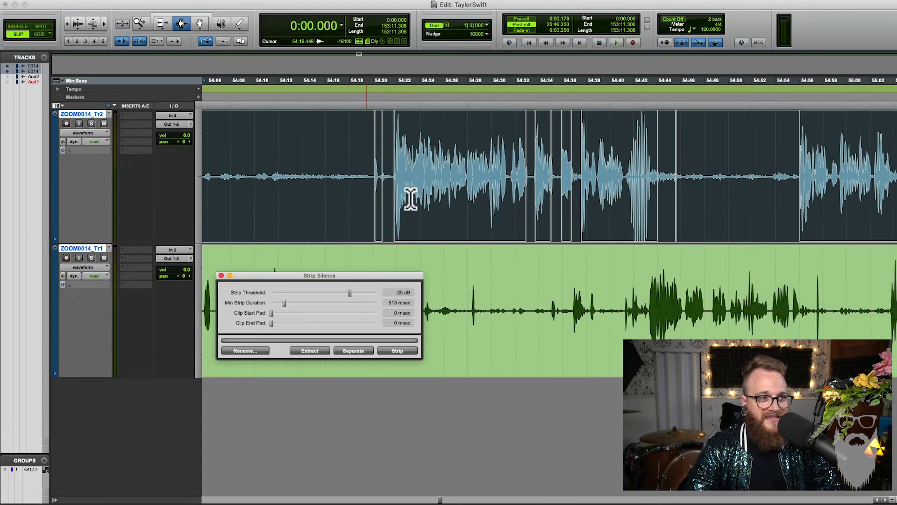
scroll(467, 191, "right", 10)
key("r")
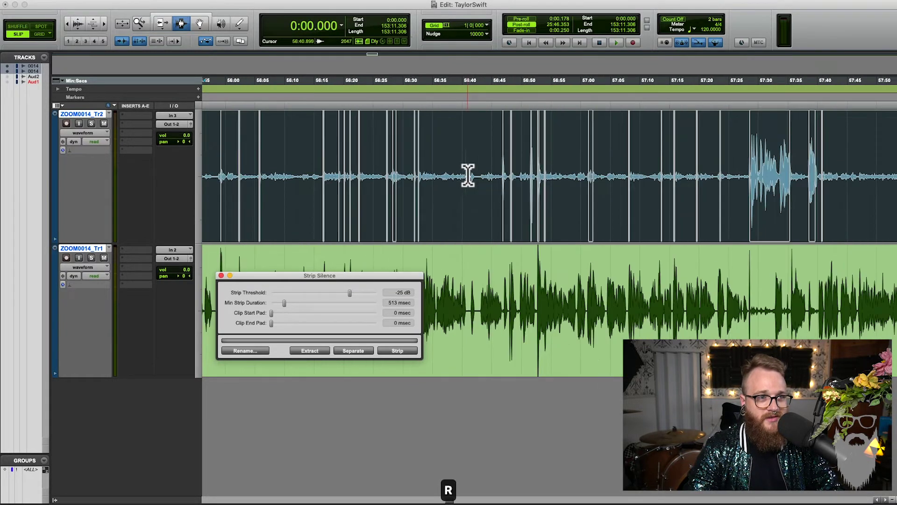
key("t")
key("t")
key("t")
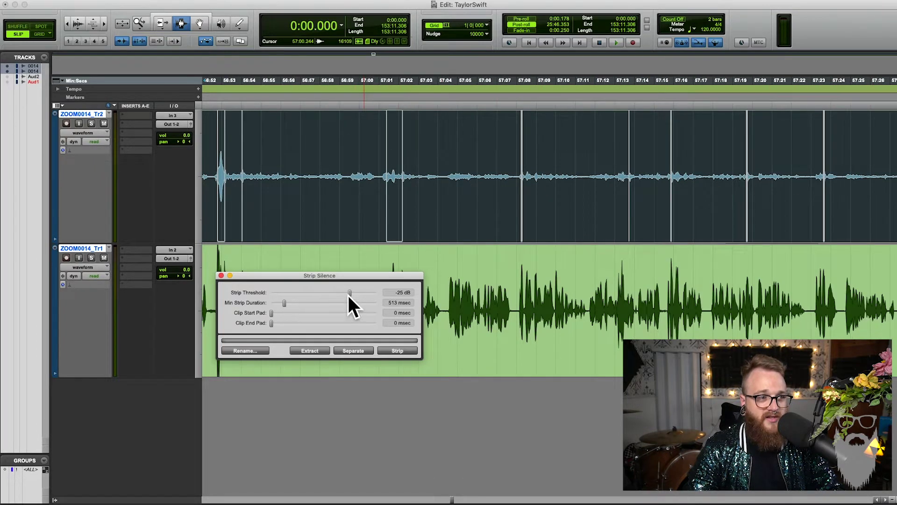
key("r")
key("r")
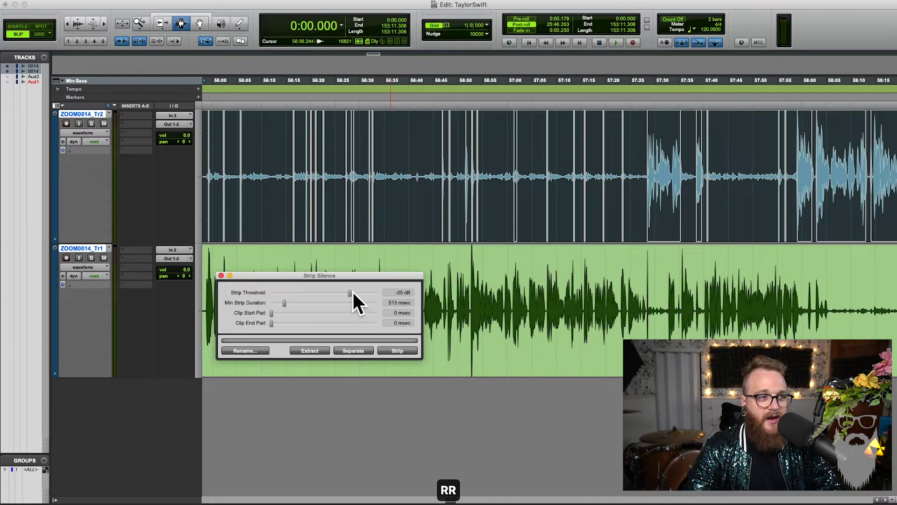
Raise the strip threshold to -21 dB and verify the detected regions around 55:20
left_click_drag(349, 290, 354, 293)
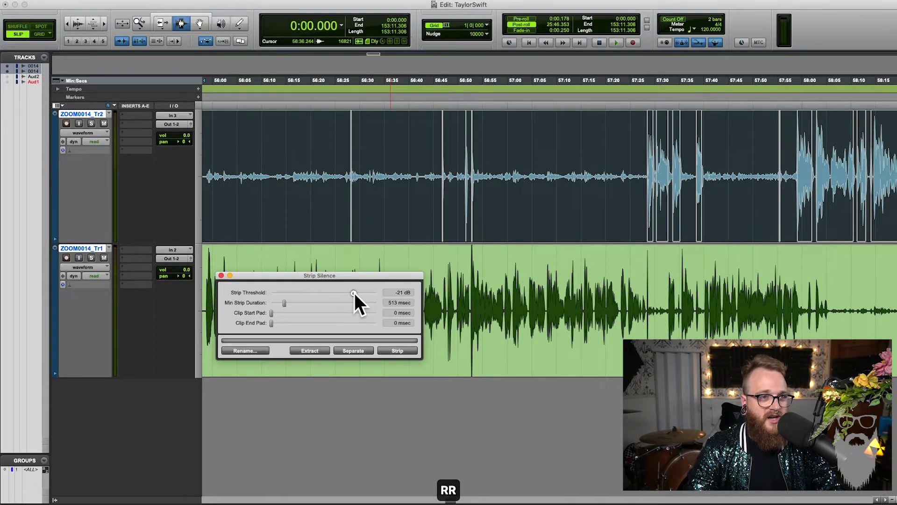
scroll(449, 200, "right", 10)
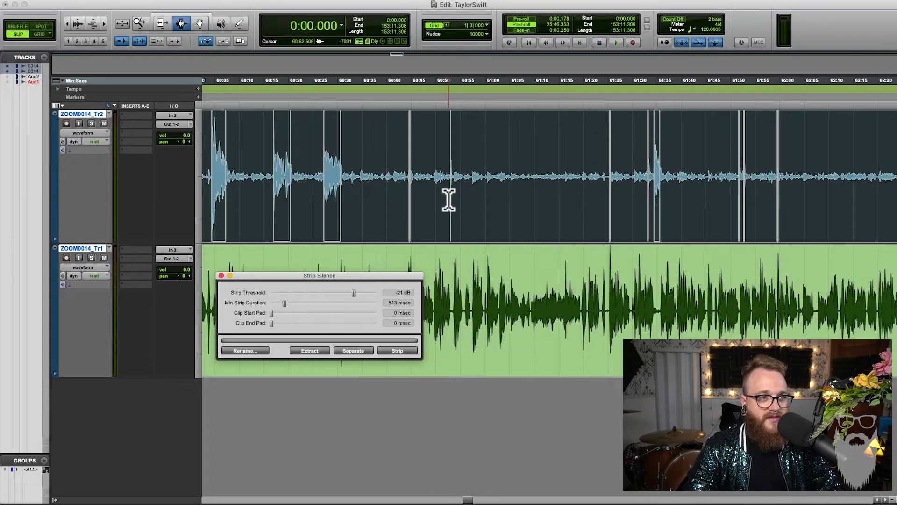
key("t")
key("t")
key("t")
key("t")
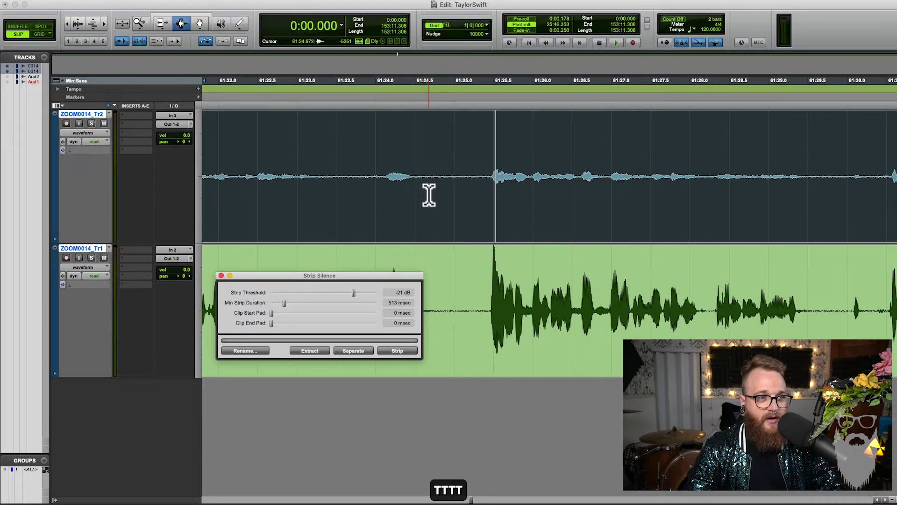
key("r")
key("r")
key("r")
key("t")
key("t")
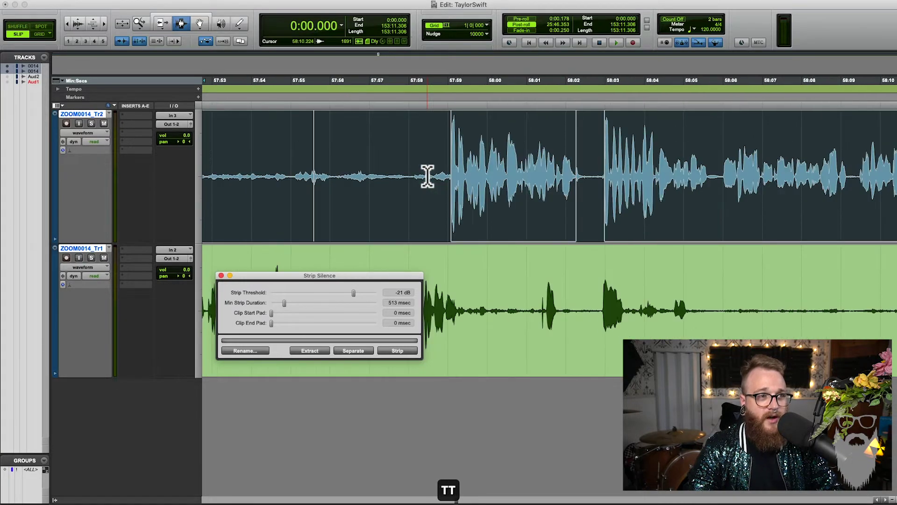
scroll(428, 177, "left", 5)
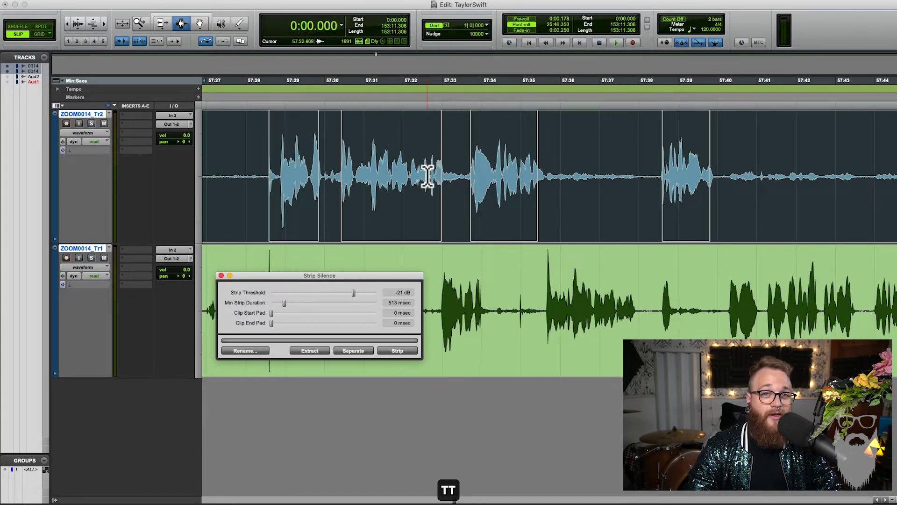
key("r")
key("r")
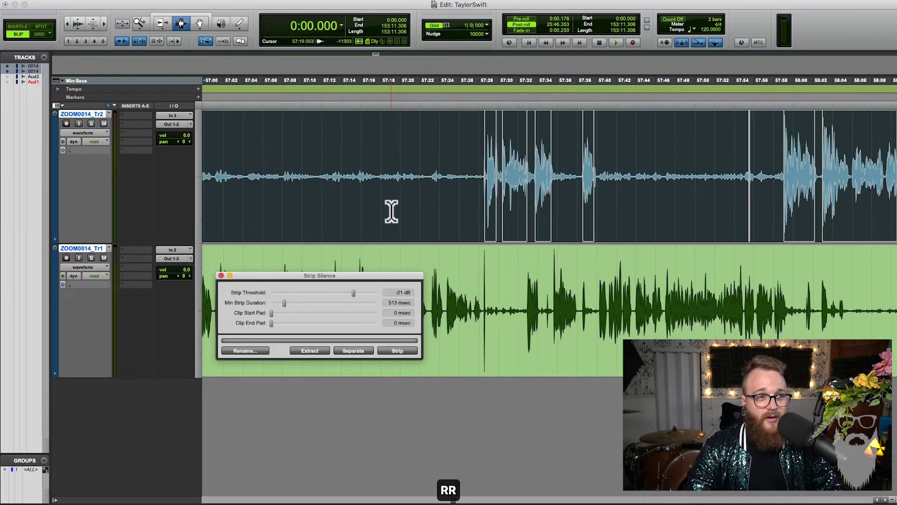
key("t")
key("t")
scroll(353, 225, "left", 1)
key("r")
key("r")
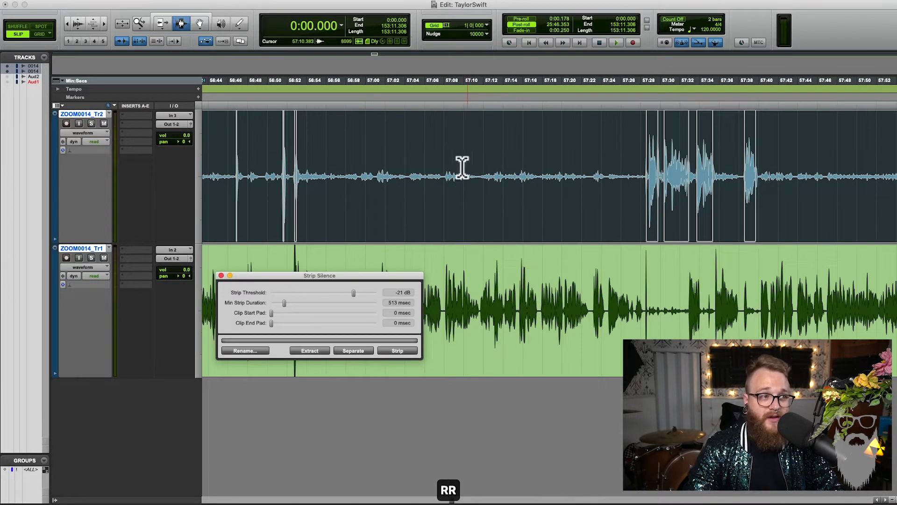
key("t")
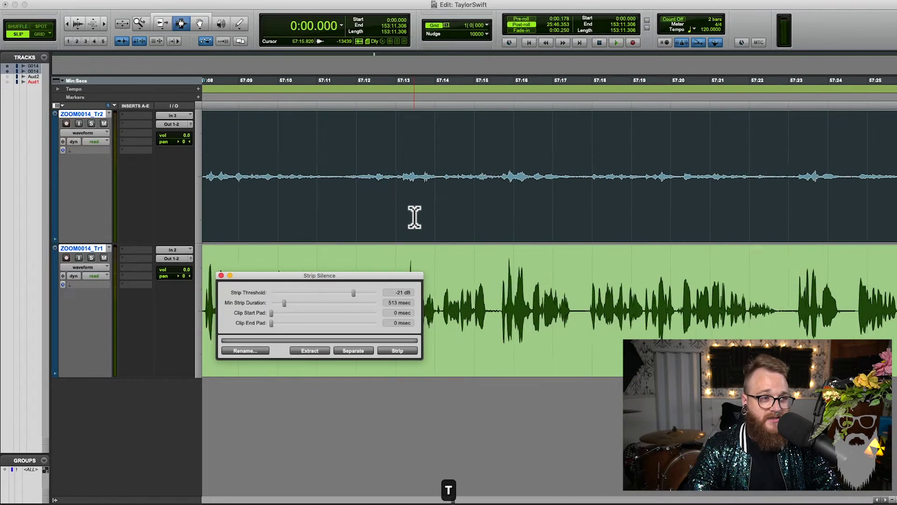
key("t")
scroll(468, 191, "left", 3)
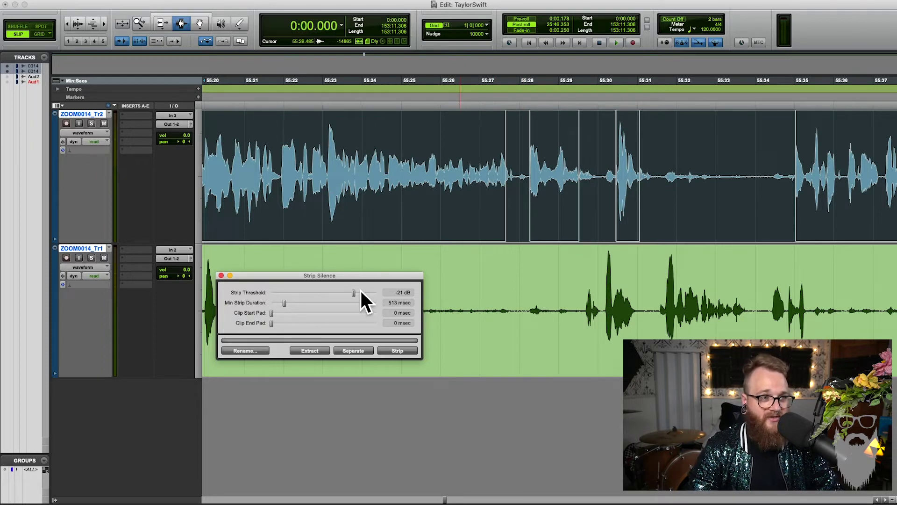
Set Clip End Pad to 530 msec, checking the region boundaries
scroll(421, 196, "right", 3)
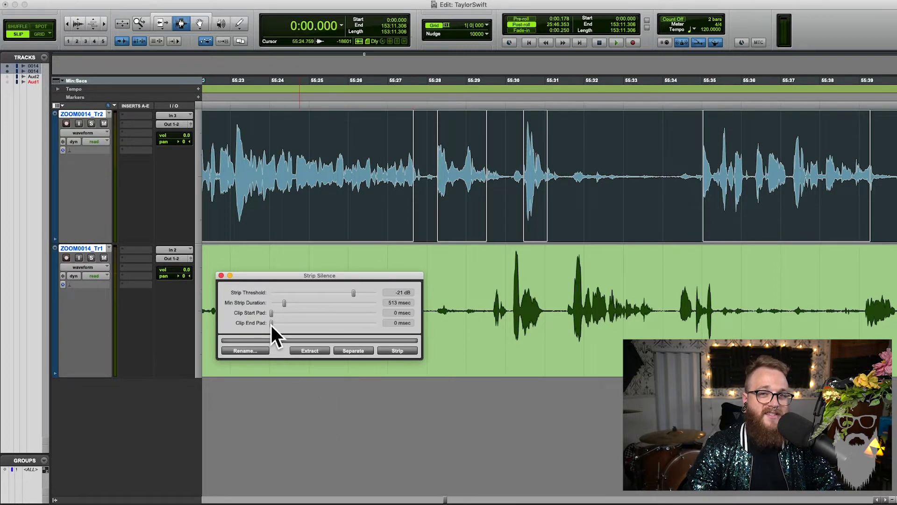
left_click_drag(271, 325, 273, 325)
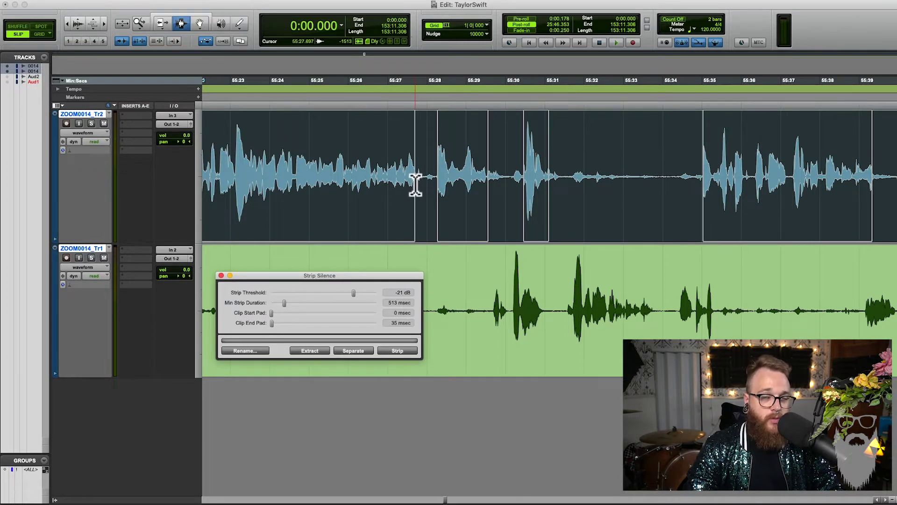
left_click_drag(273, 324, 287, 321)
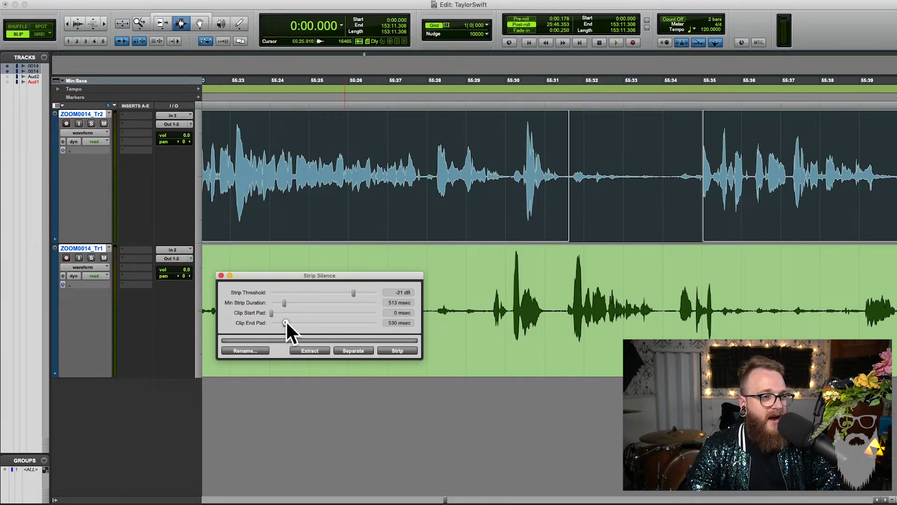
scroll(420, 248, "right", 5)
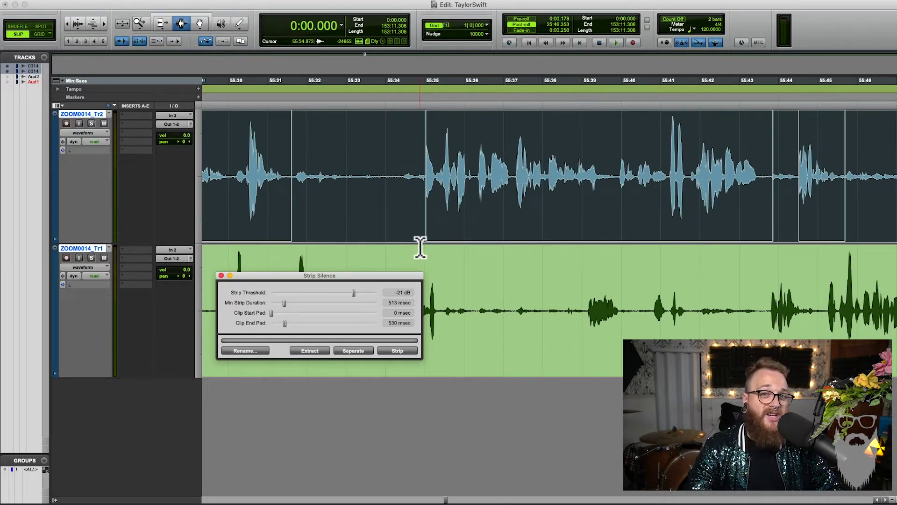
scroll(469, 186, "left", 5)
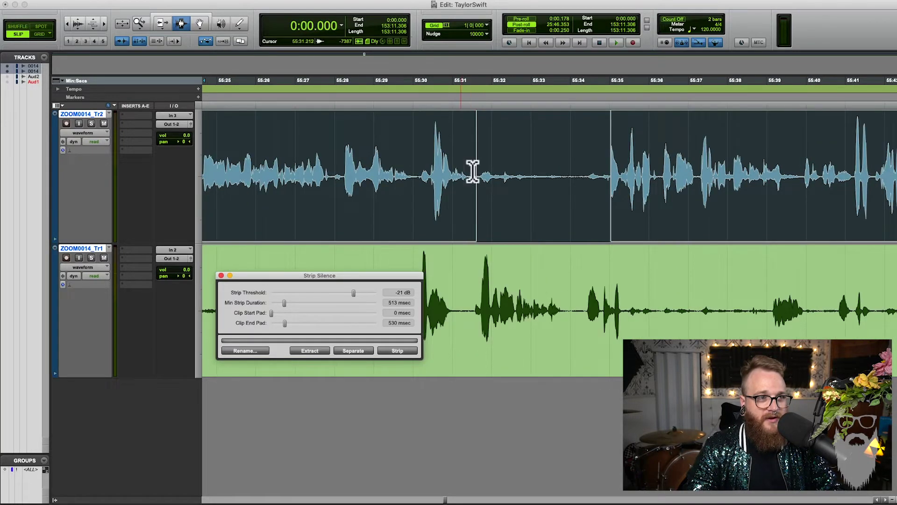
scroll(486, 173, "left", 15)
scroll(604, 164, "right", 5)
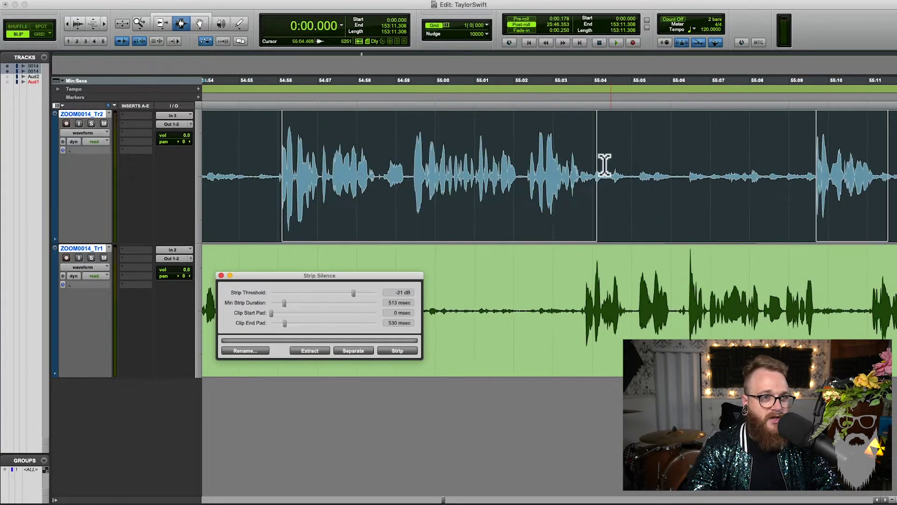
scroll(561, 187, "right", 1)
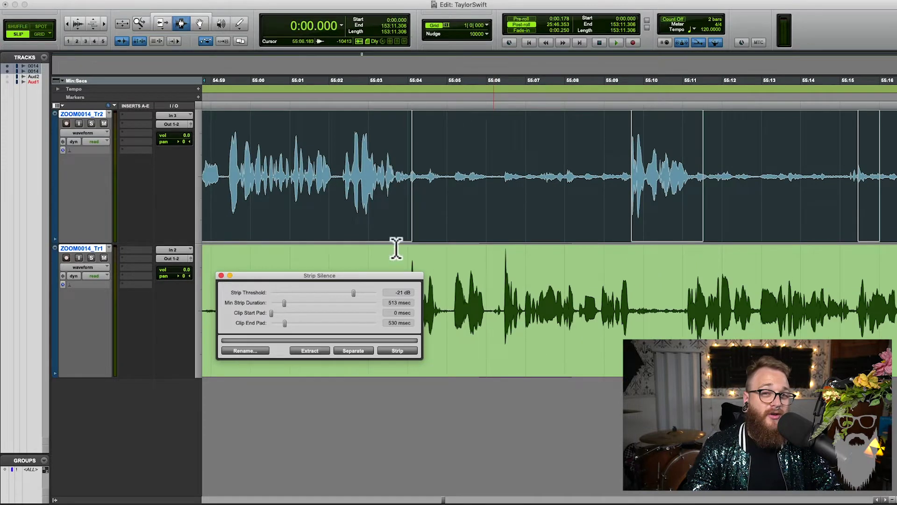
Set Clip Start Pad to 230 msec and review the padded regions
left_click_drag(271, 312, 279, 313)
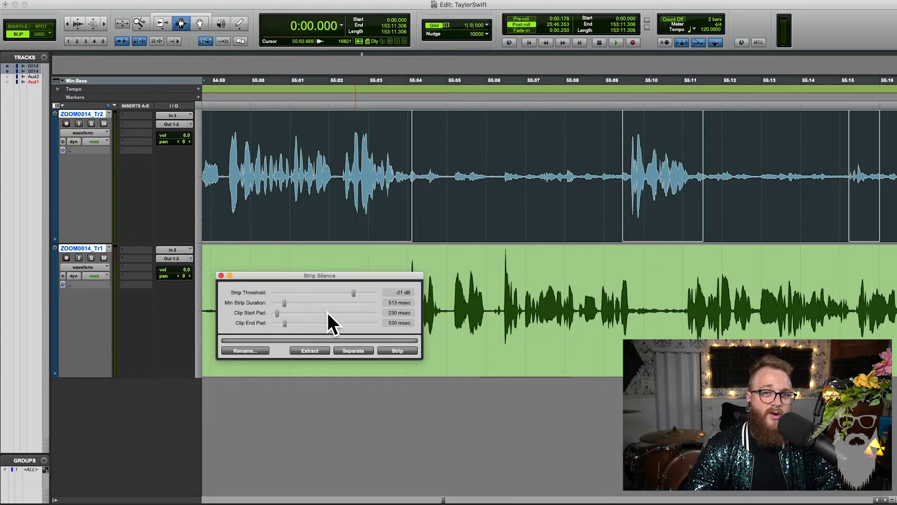
scroll(401, 243, "right", 5)
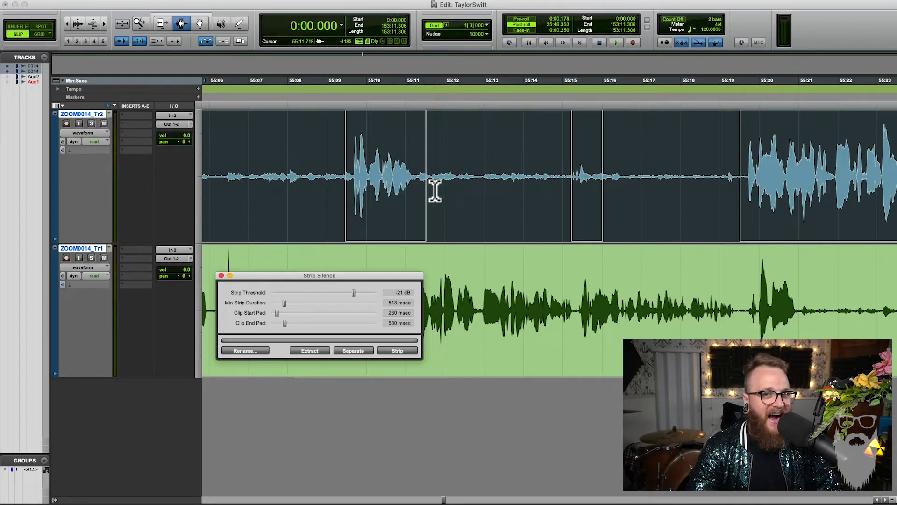
scroll(435, 190, "right", 5)
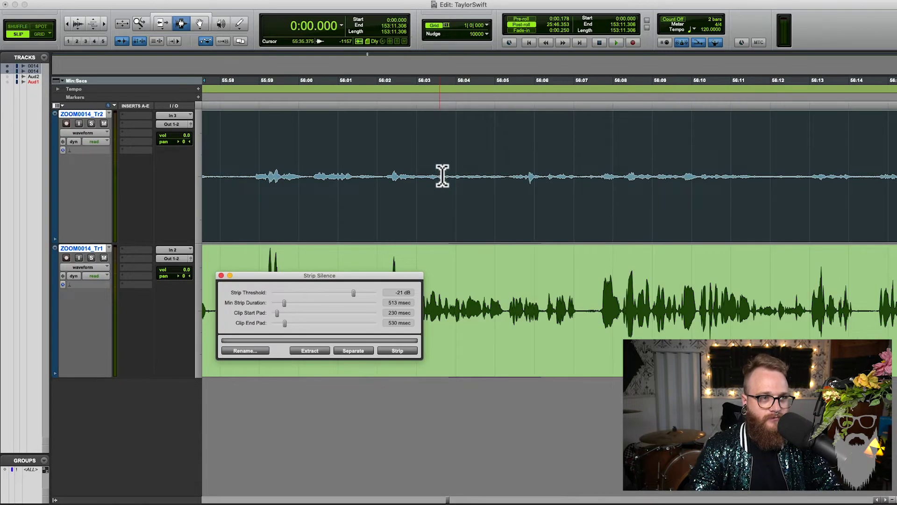
scroll(442, 176, "right", 5)
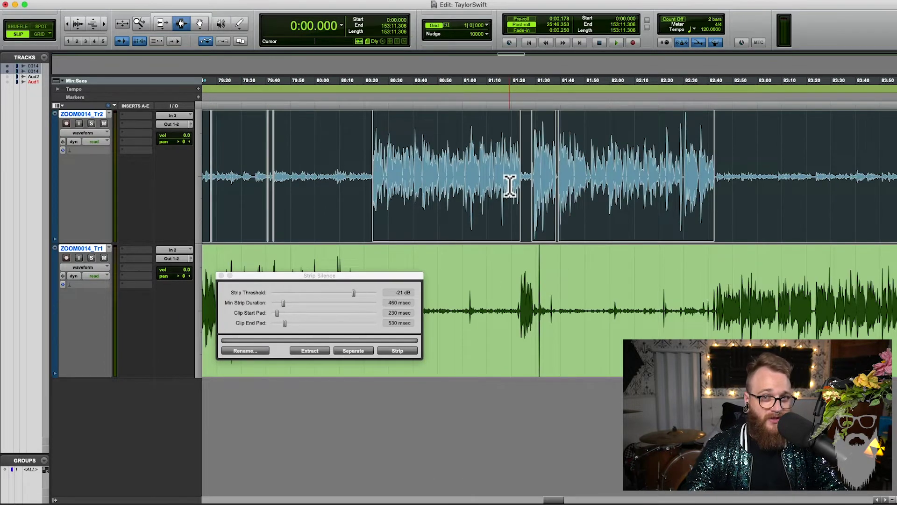
Measure the 0.783 s gap at 81:38.424, reselect the top track, and raise Min Strip Duration to 991 msec
scroll(505, 177, "up", 2)
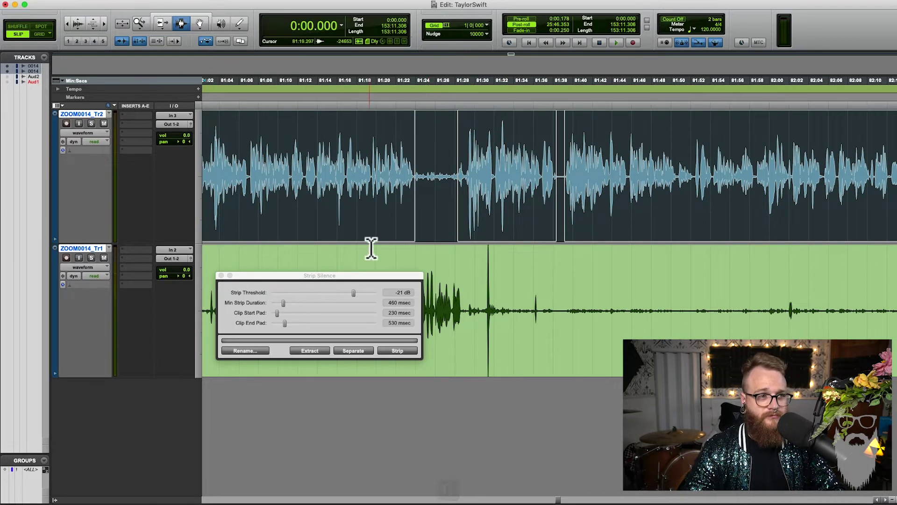
scroll(370, 241, "up", 2)
scroll(521, 197, "left", 5)
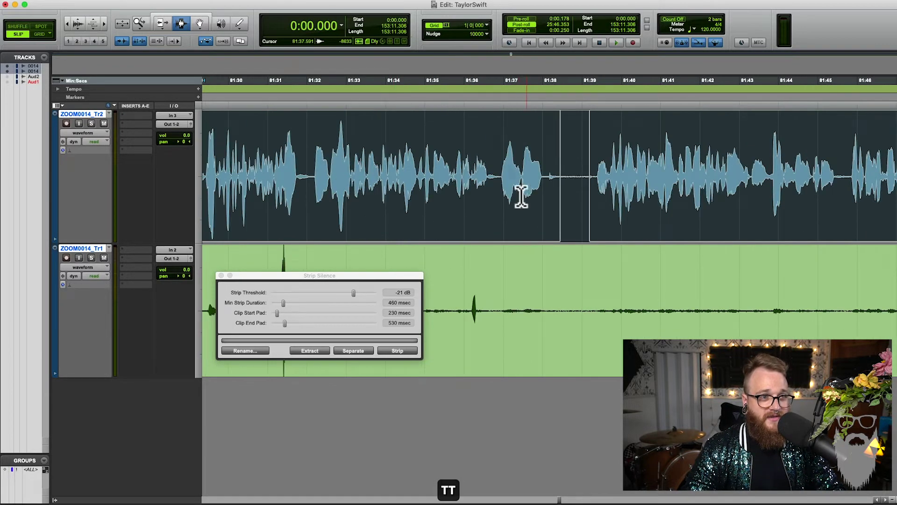
left_click(560, 183)
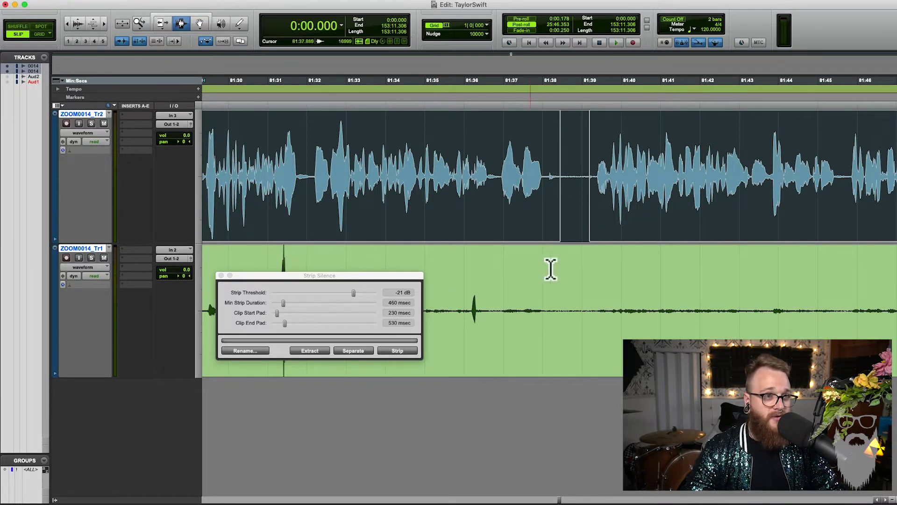
left_click(560, 140)
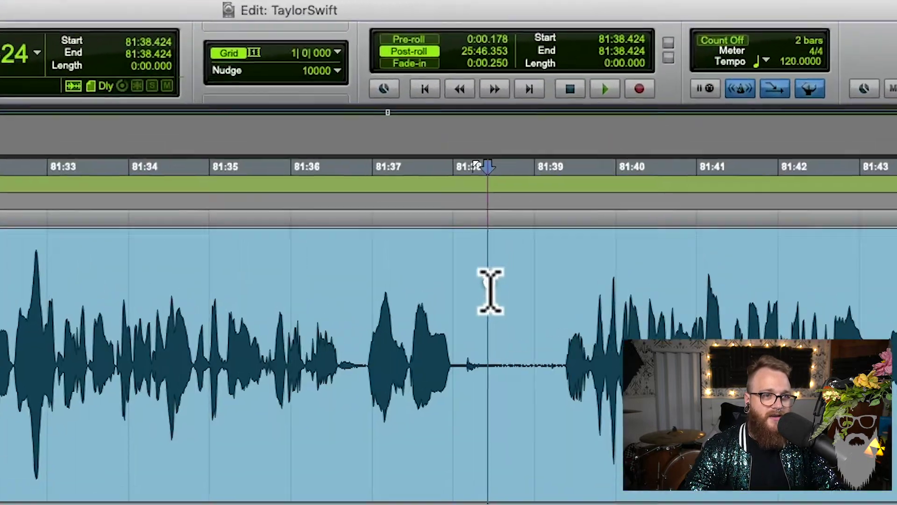
left_click_drag(489, 290, 552, 286)
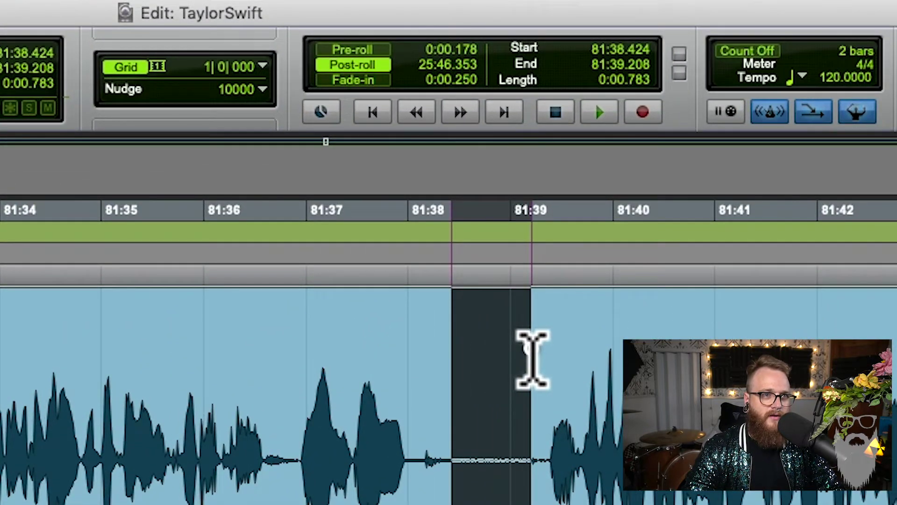
left_click_drag(533, 358, 531, 358)
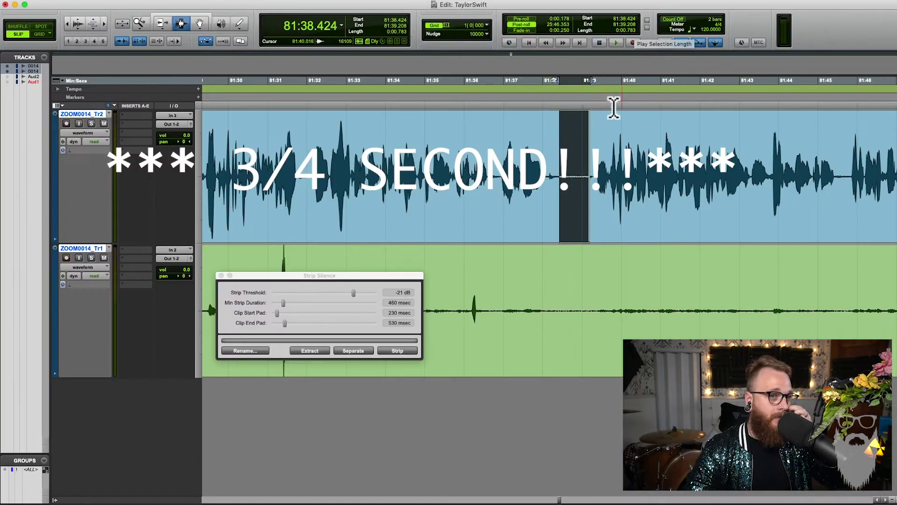
triple_click(402, 443)
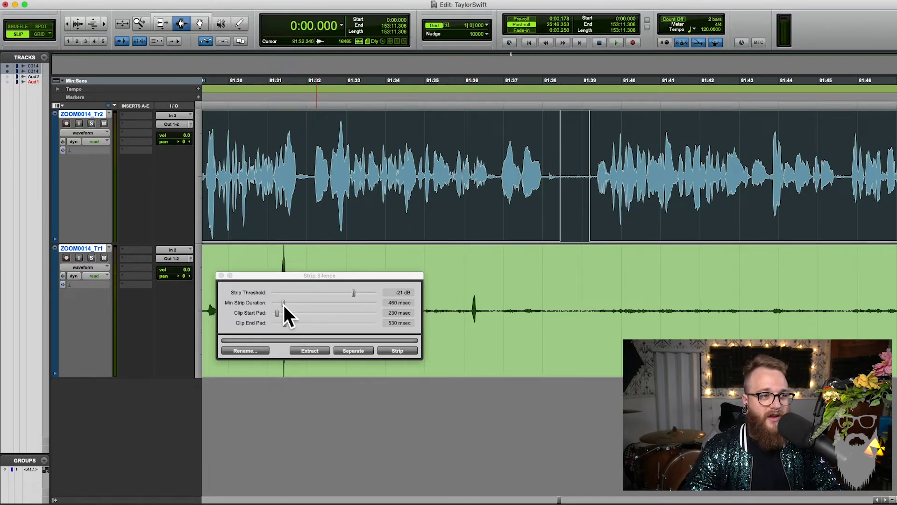
left_click_drag(283, 303, 299, 303)
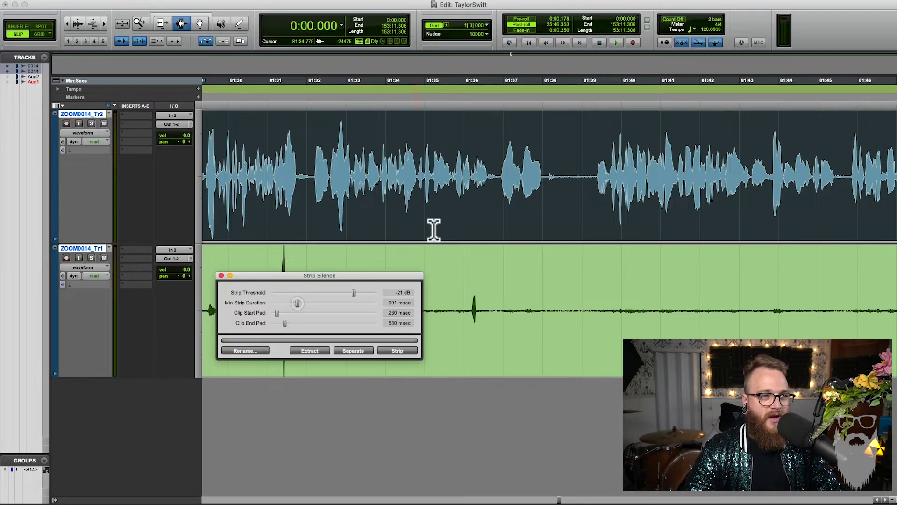
Zoom and scroll to preview ZOOM0014_Tr2's detected speech regions between roughly 51 and 72 minutes
key("r")
key("r")
key("r")
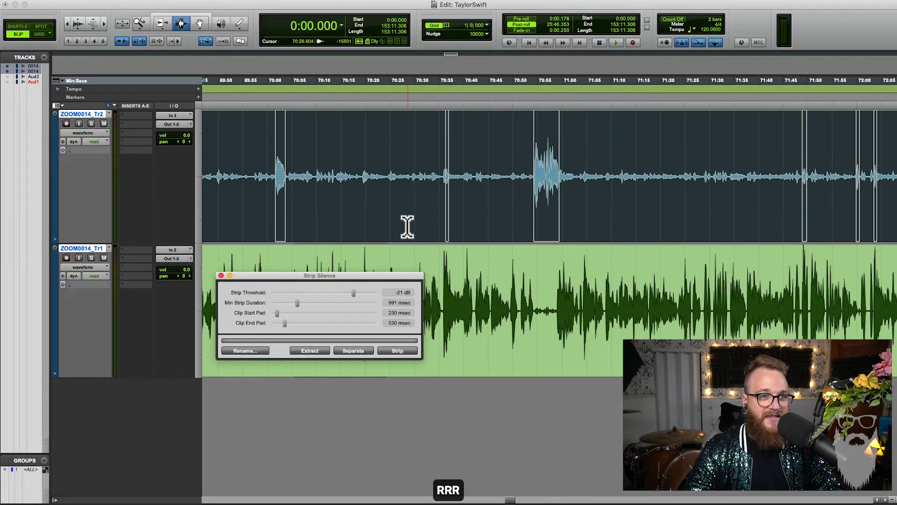
scroll(407, 228, "left", 15)
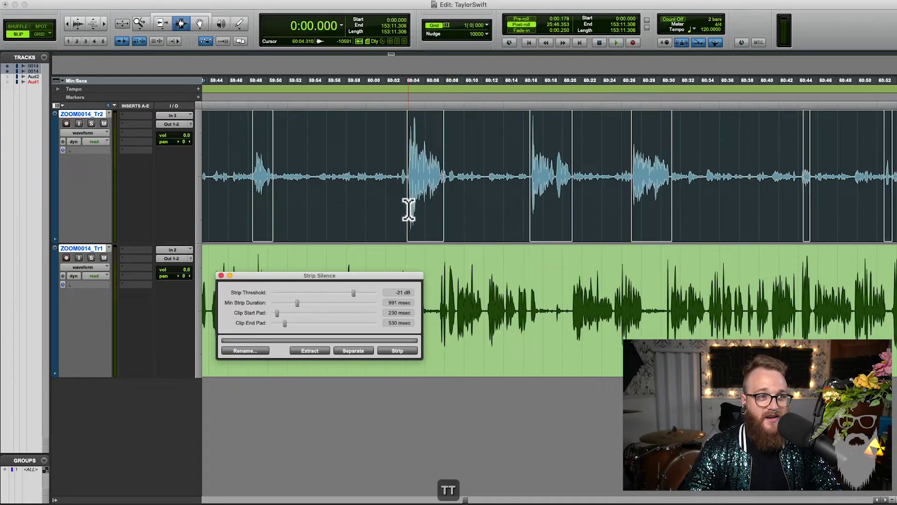
scroll(408, 210, "left", 10)
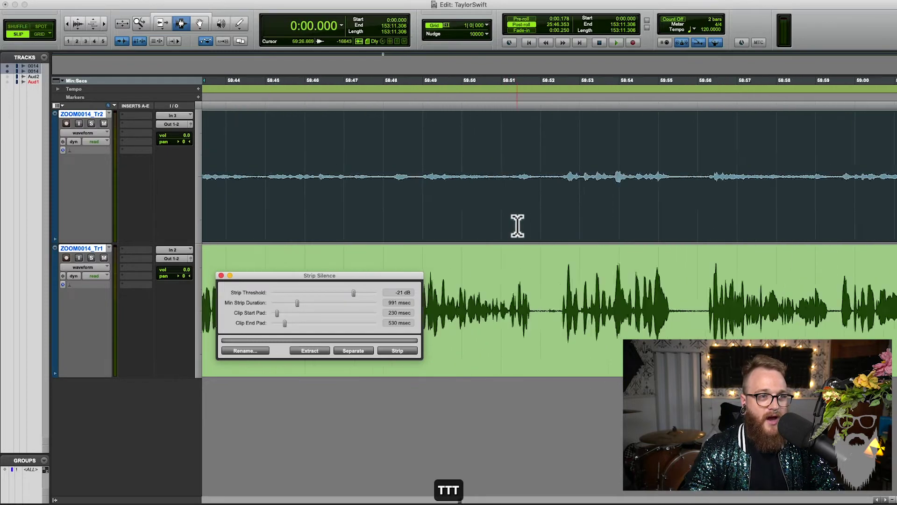
scroll(517, 226, "left", 10)
key("r")
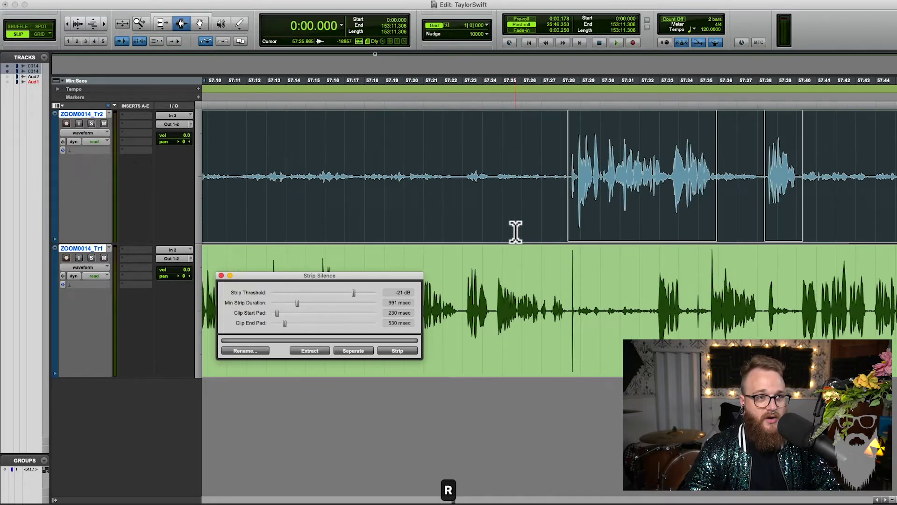
key("r")
scroll(515, 229, "left", 5)
key("t")
key("t")
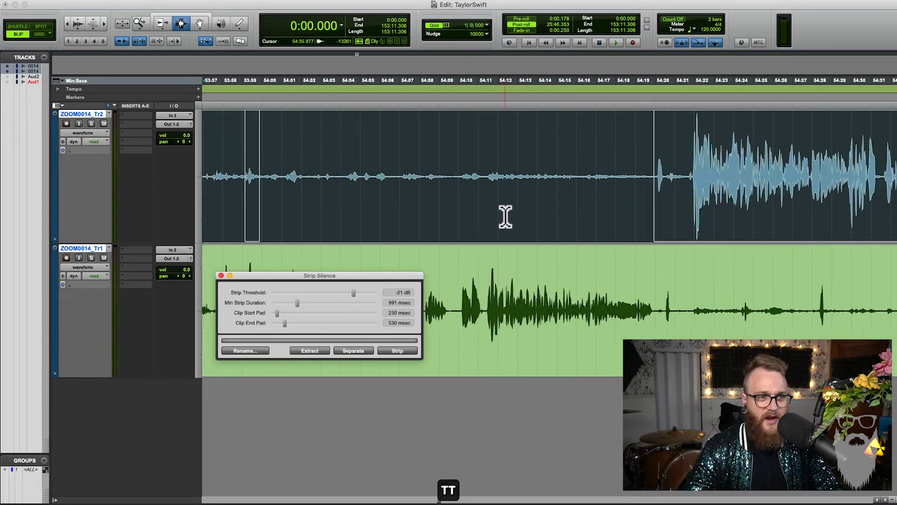
scroll(506, 217, "left", 3)
scroll(505, 216, "left", 5)
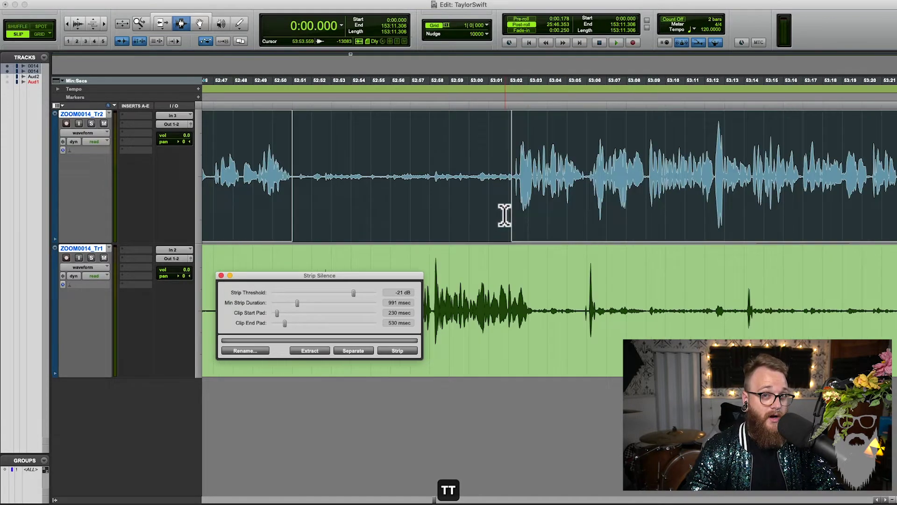
key("r")
key("r")
key("r")
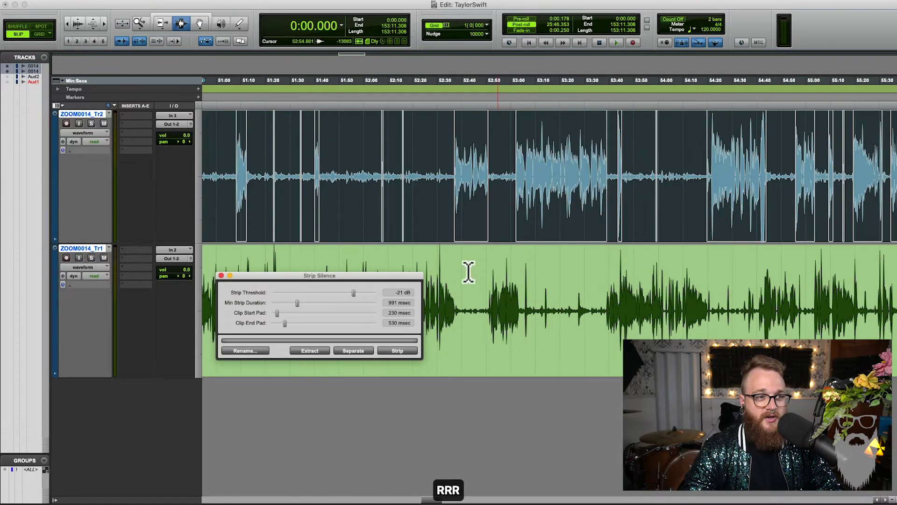
Strip the silence from ZOOM0014_Tr1 as well, then close the Strip Silence window
left_click(398, 352)
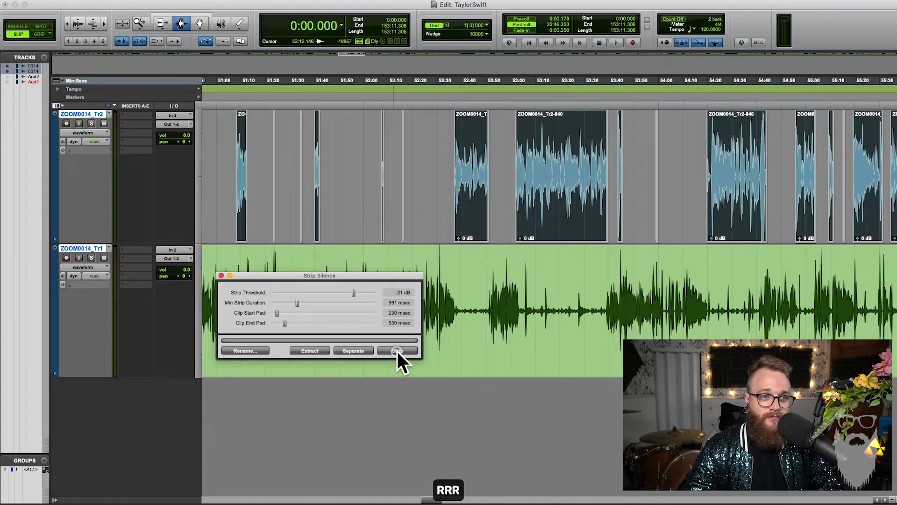
left_click(525, 345)
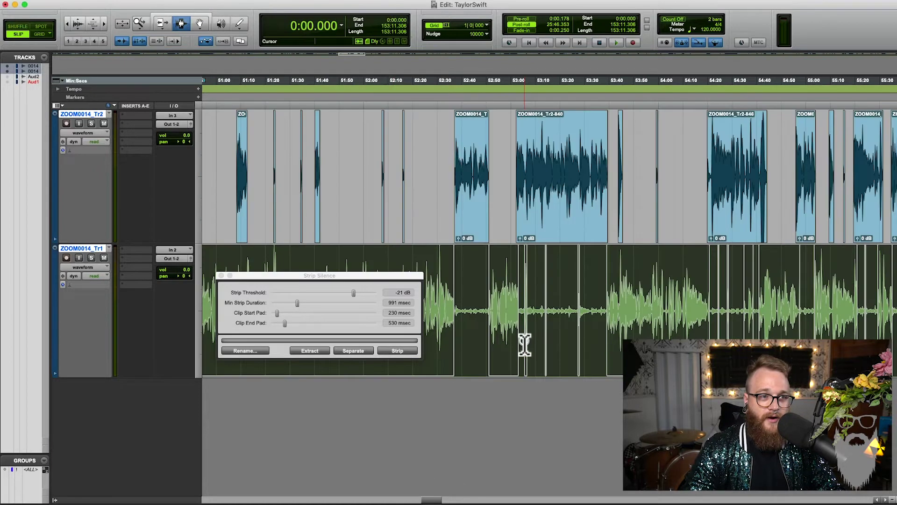
left_click(394, 352)
left_click(222, 276)
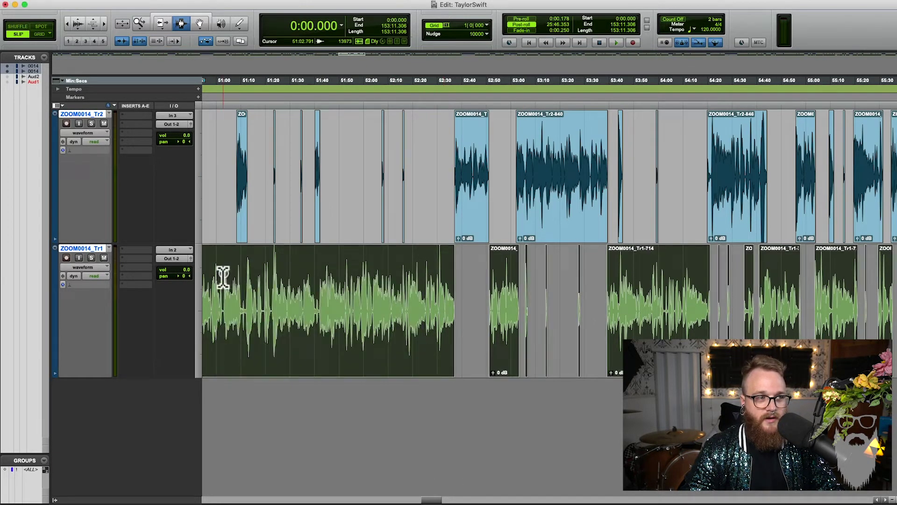
Zoom in and select the empty range from 51:14.400 to 51:19.836
key("F7")
key("F7")
key("t")
key("t")
key("F2")
key("F7")
left_click_drag(325, 178, 379, 178)
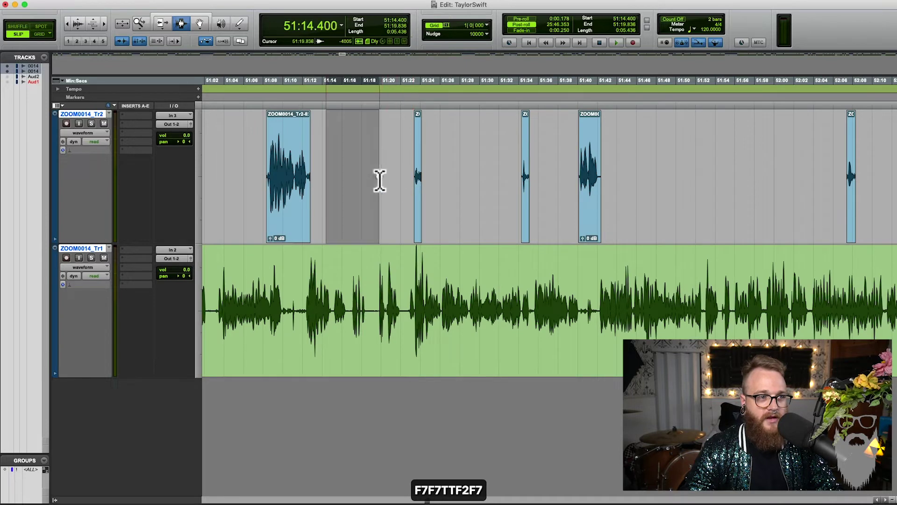
key("F7")
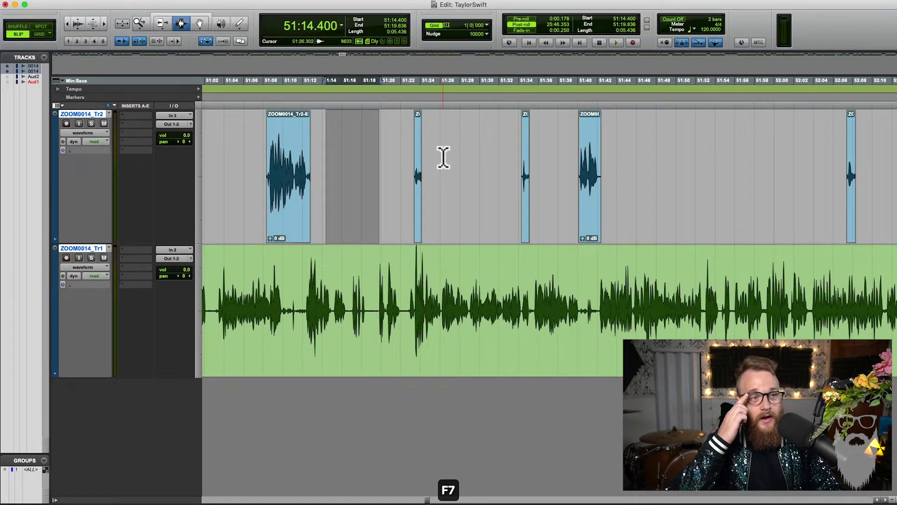
Zoom in closely on the short Tr2 clip near 51:23
left_click(407, 172)
key("t")
key("F7")
key("t")
key("F2")
key("F7")
key("t")
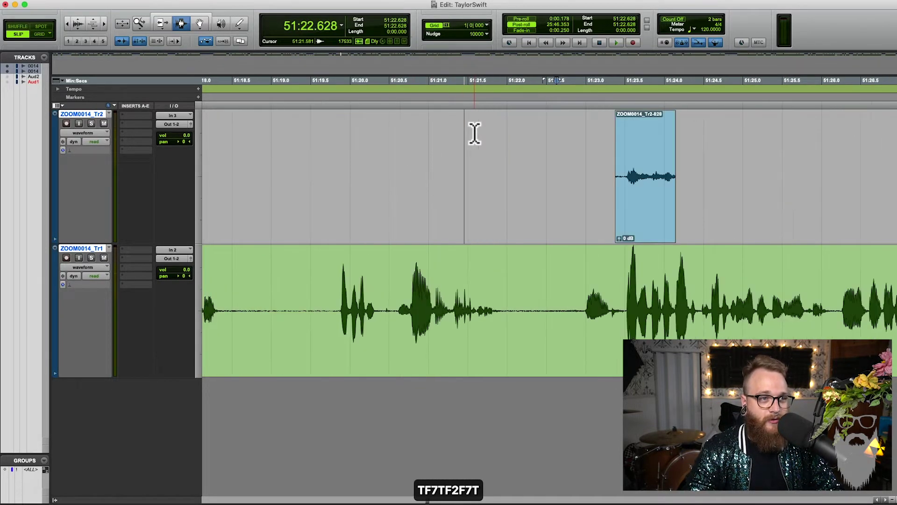
scroll(475, 132, "right", 5)
key("F2")
key("F7")
left_click_drag(406, 160, 460, 157)
Select the tiny ZOOM0014_Tr2-828 bleed clip near 51:23 and delete it
double_click(450, 175)
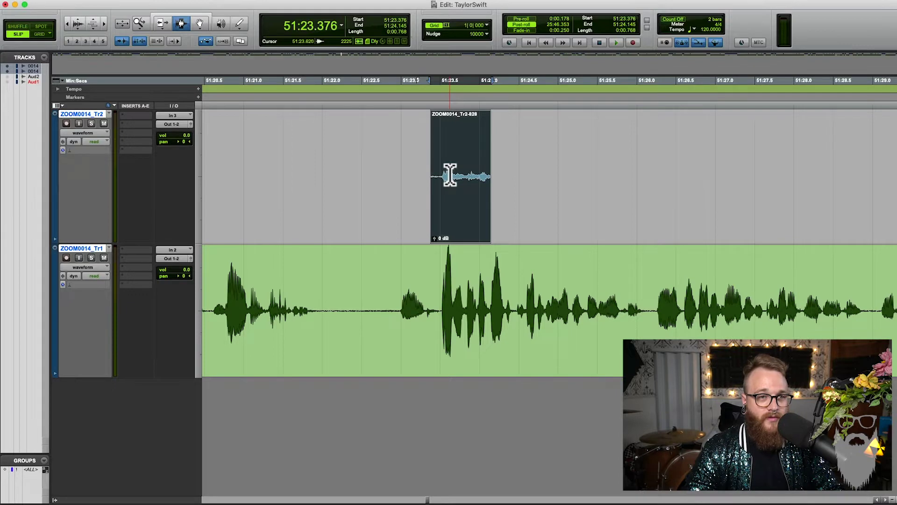
left_click_drag(447, 280, 491, 187)
left_click(448, 343)
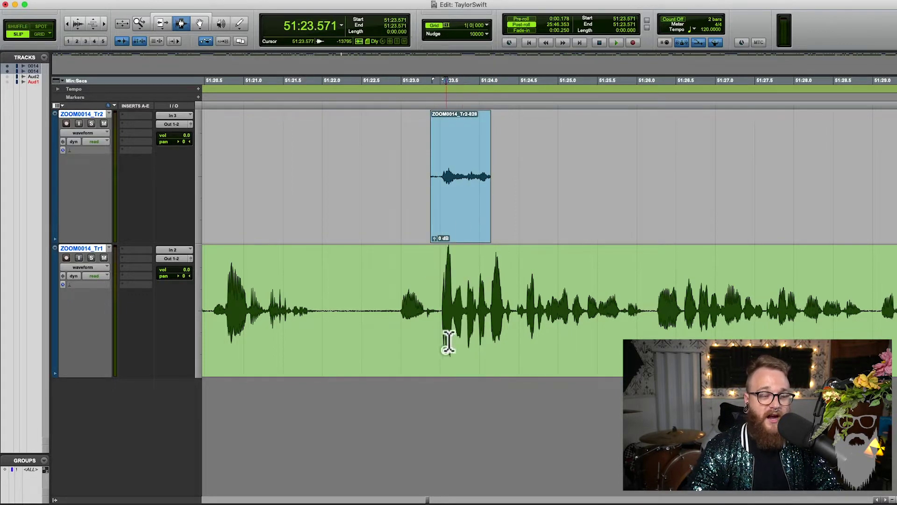
left_click(505, 187)
key("r")
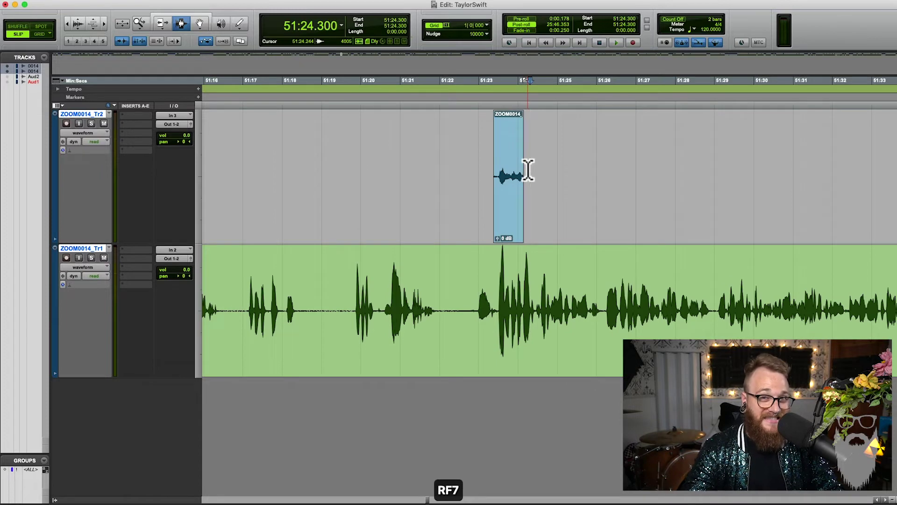
key("F2")
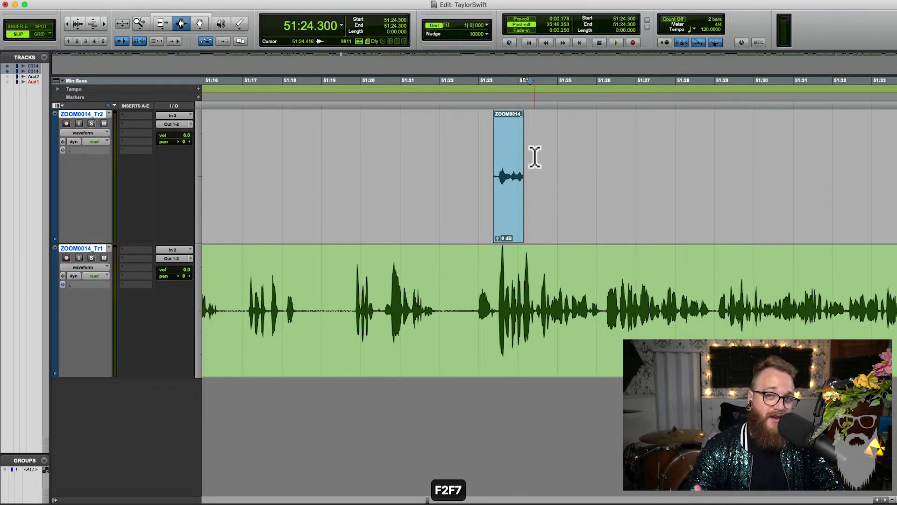
key("r")
key("F7")
key("F2")
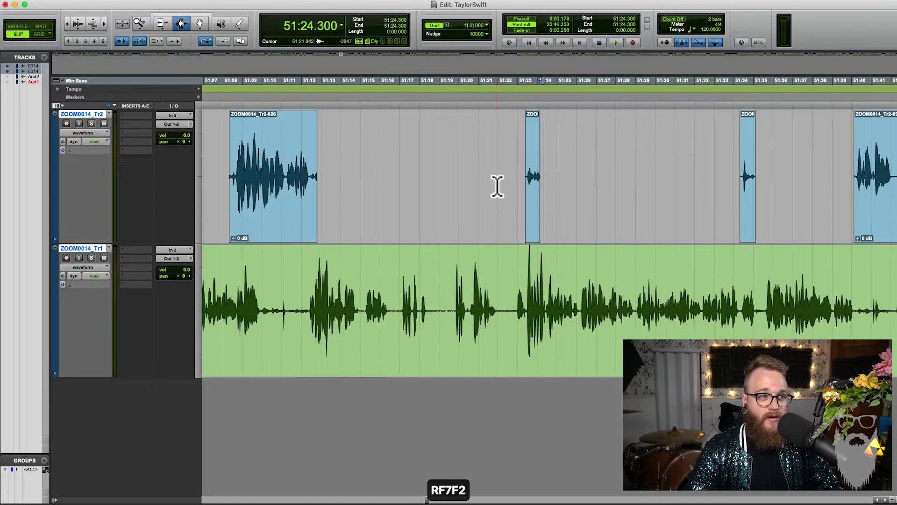
left_click_drag(605, 183, 507, 161)
key("BackSpace")
Zoom out from 51:18.612 to review the neighbouring clips
left_click(430, 159)
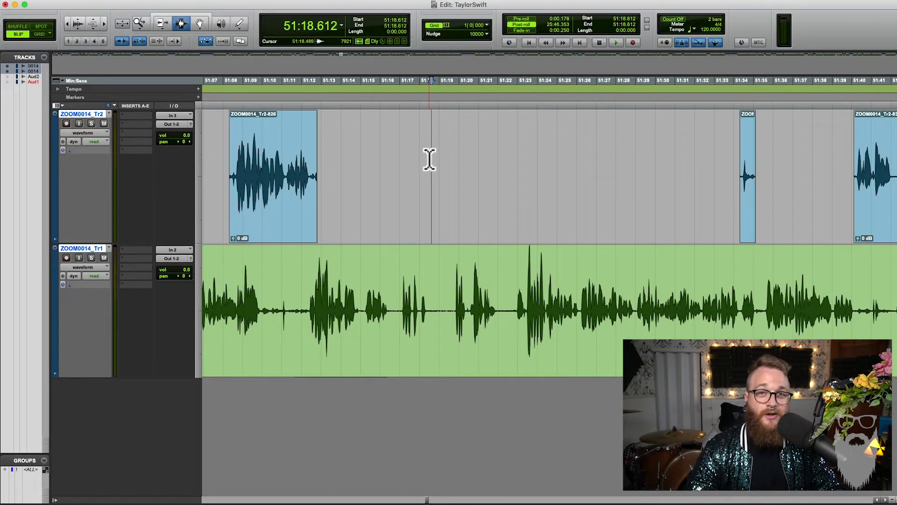
key("r")
key("r")
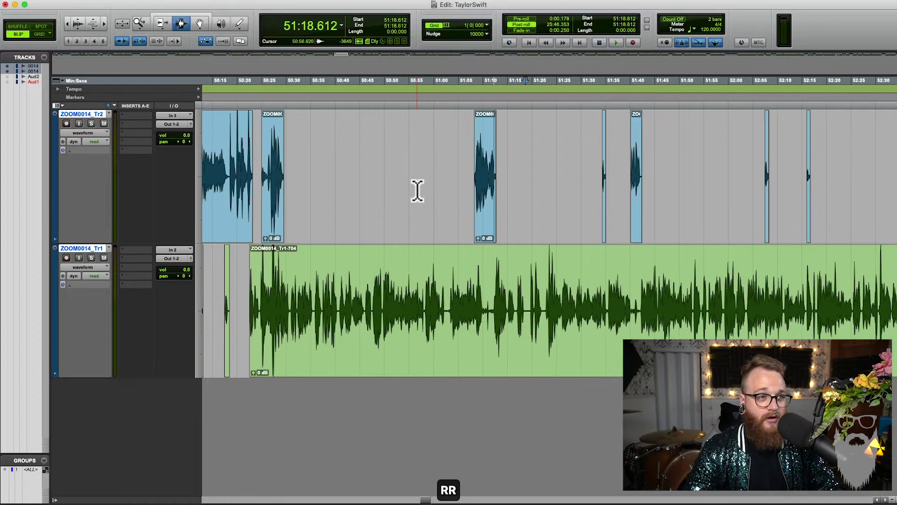
key("F2")
key("F7")
scroll(416, 190, "left", 15)
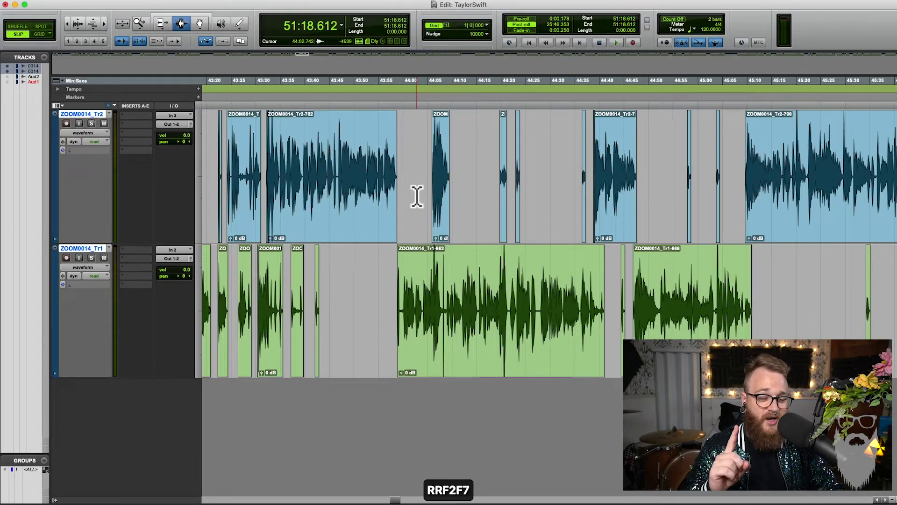
key("Return")
key("F7")
key("t")
key("t")
key("F2")
key("F7")
key("F2")
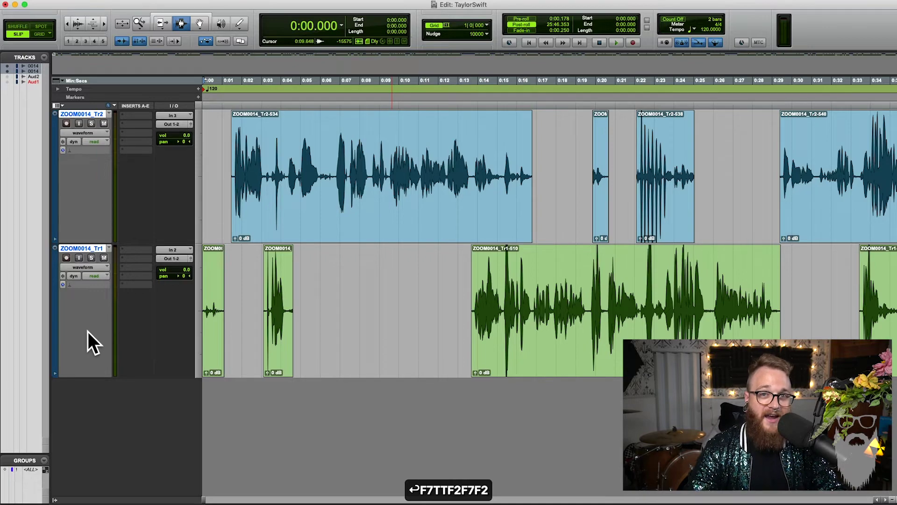
key("r")
key("r")
key("r")
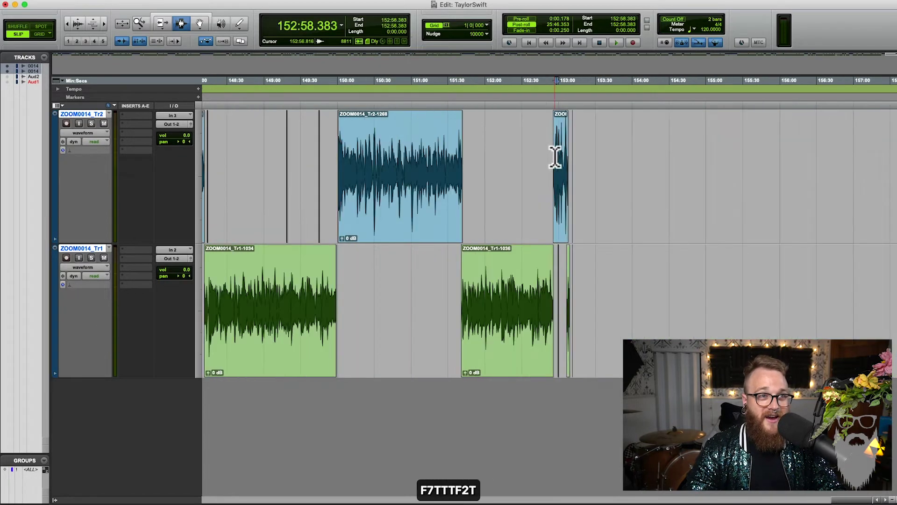
key("t")
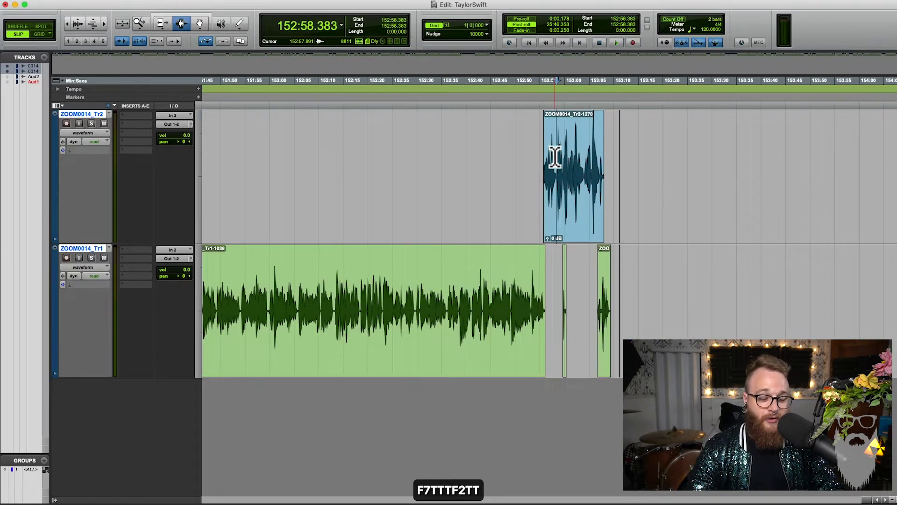
key("Return")
key("r")
key("r")
key("F2")
key("F7")
key("t")
key("t")
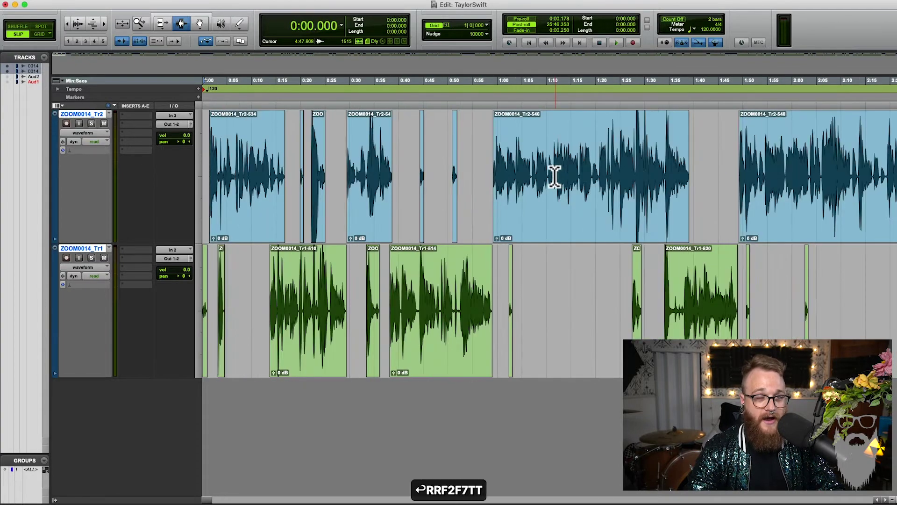
key("t")
key("t")
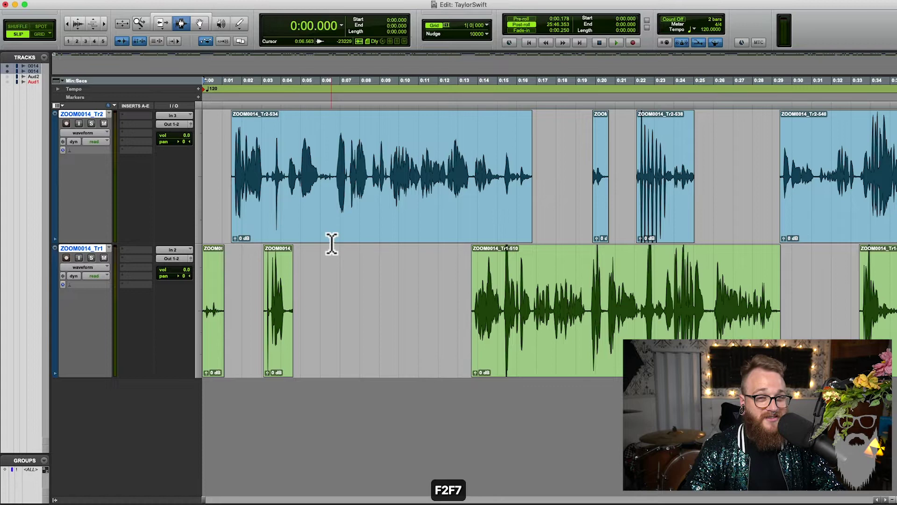
key("t")
key("t")
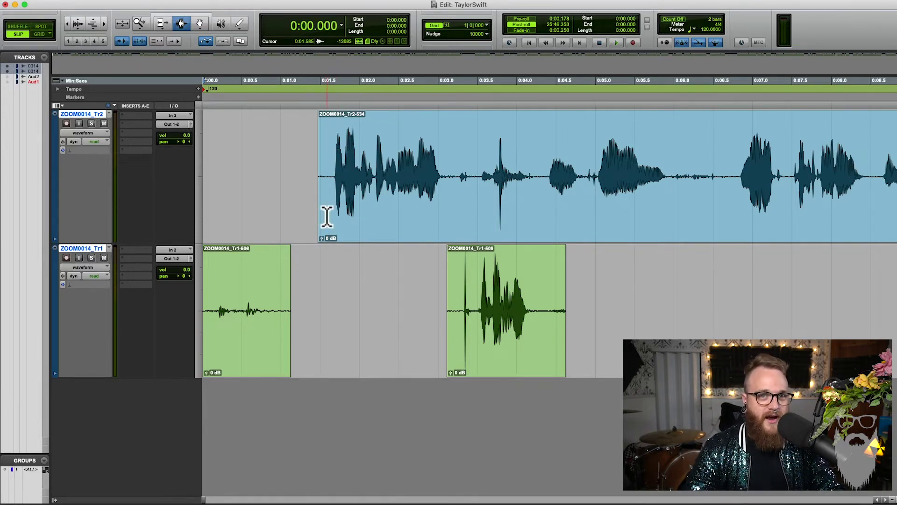
key("r")
key("r")
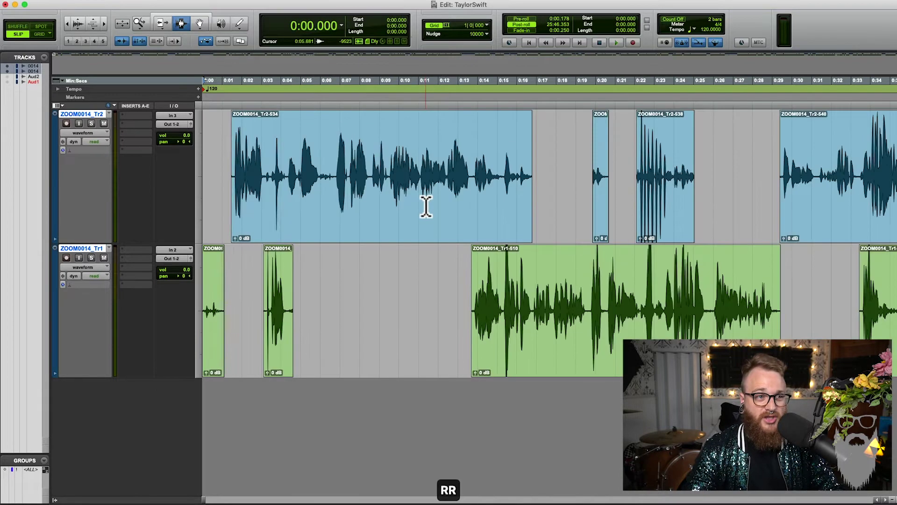
key("r")
key("r")
key("r")
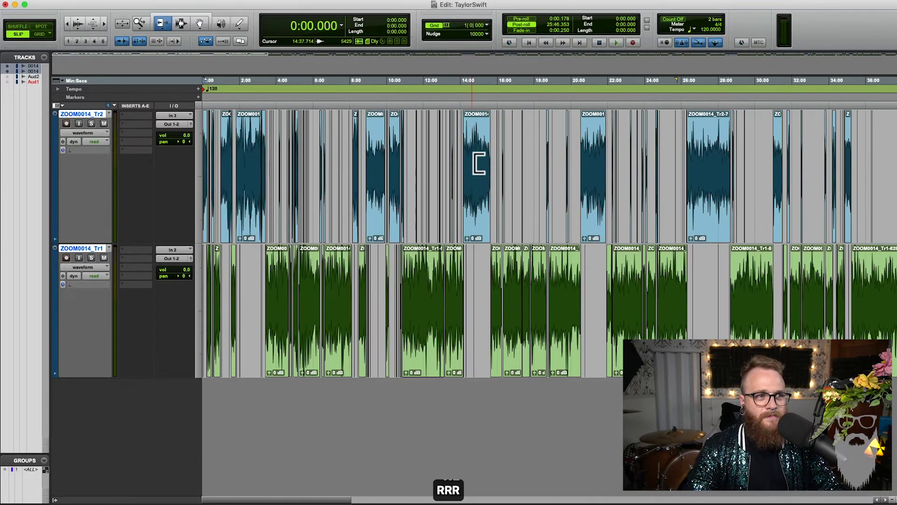
key("F7")
key("t")
key("t")
key("t")
key("t")
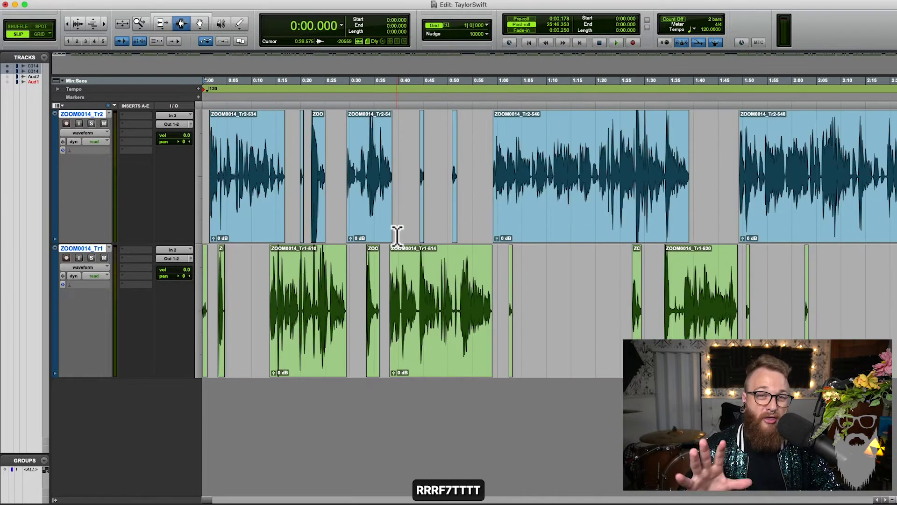
key("t")
key("F2")
key("F7")
key("F2")
key("F7")
key("t")
key("F2")
key("F7")
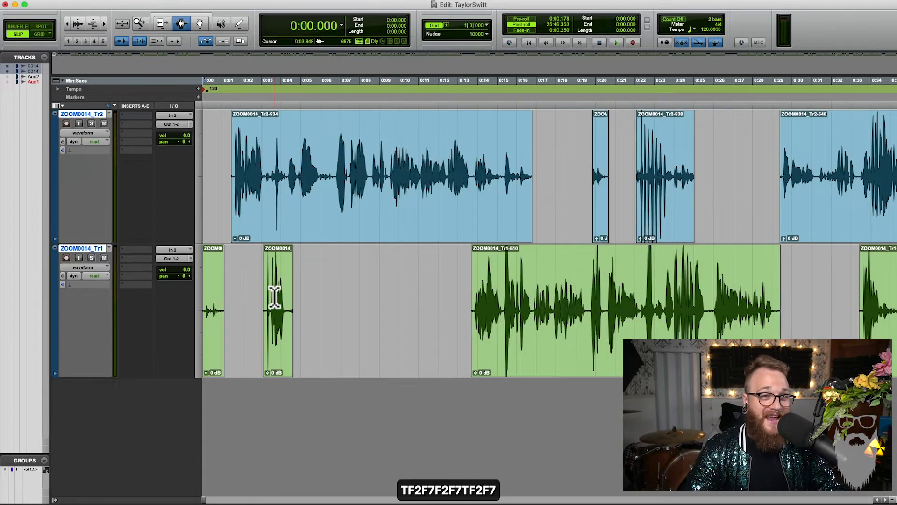
key("F2")
key("F7")
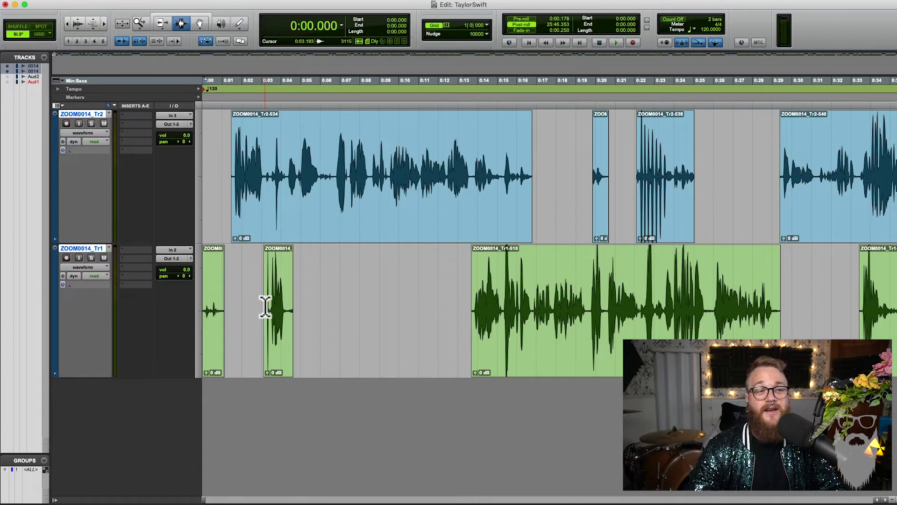
Use Slip mode with the Selector tool and zoom out to show the first two minutes of clips
key("F2")
key("F7")
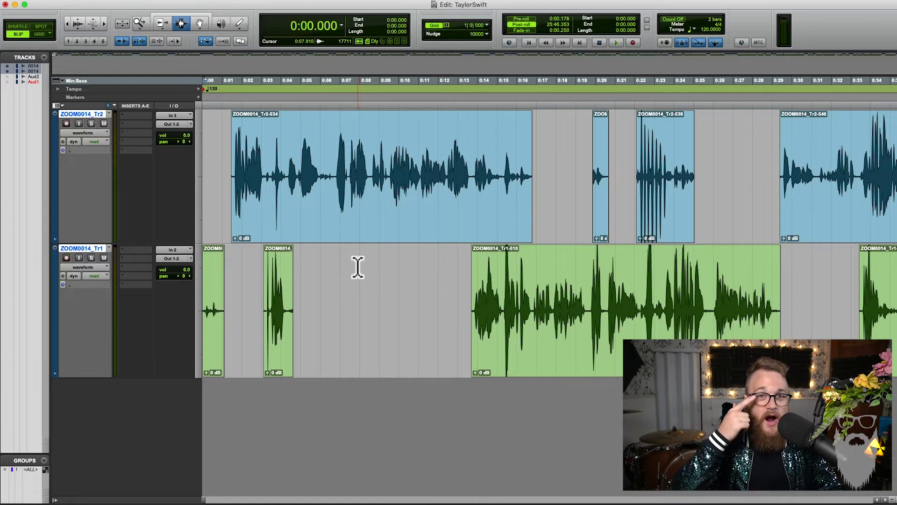
key("F7")
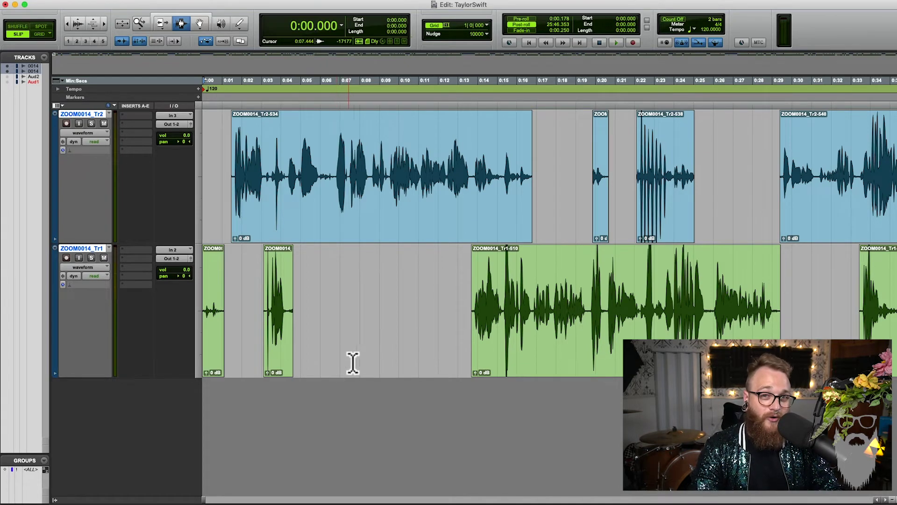
key("F7")
key("F2")
key("F7")
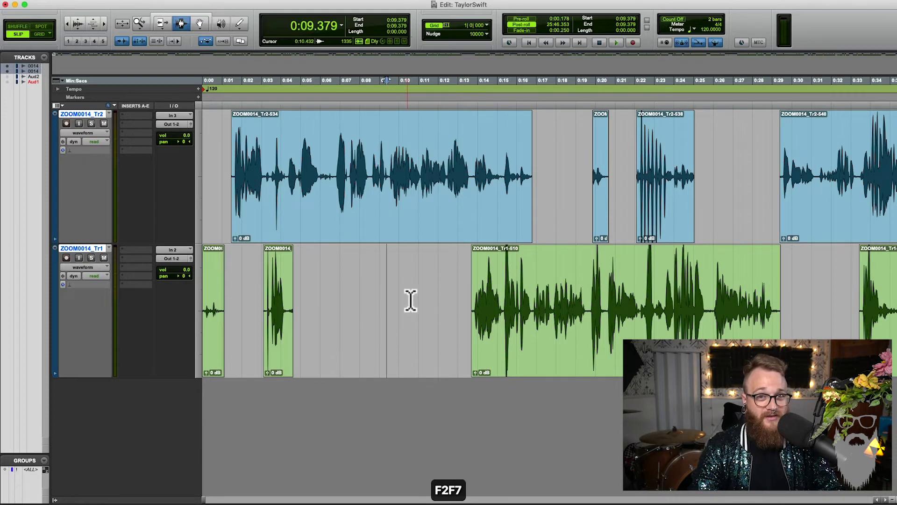
key("r")
key("r")
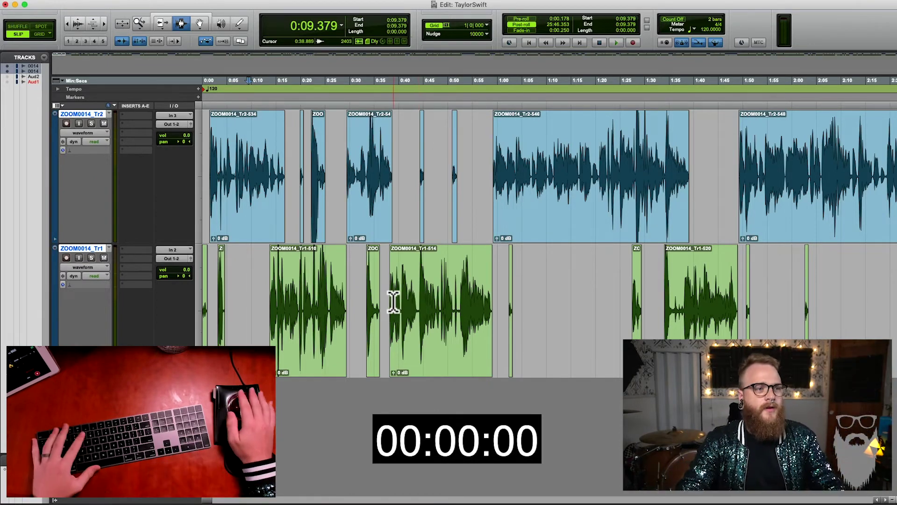
Zoom in on the start of the tracks and delete the first bleed clip
key("t")
key("F7")
key("F2")
key("F2")
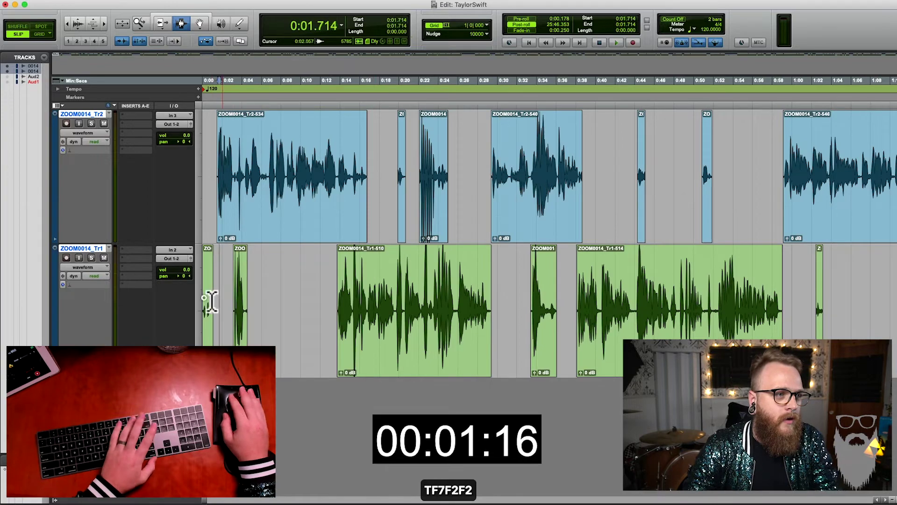
key("BackSpace")
key("F7")
key("t")
key("t")
Remove the small stray bleed clips on Tr2 between 0:12 and 0:20
left_click(400, 168)
key("F2")
key("F7")
key("F2")
Select a longer stretch of bleed on Tr2 and delete it
key("F7")
key("r")
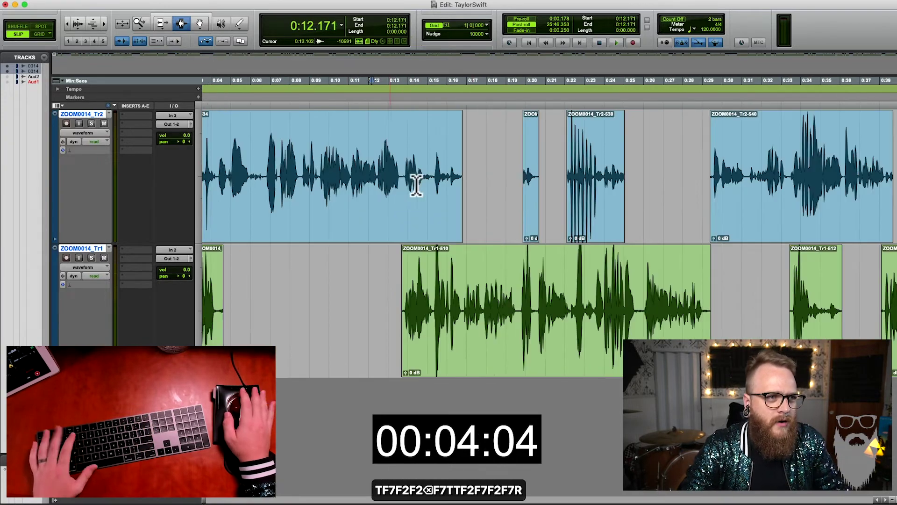
key("F2")
left_click(533, 173)
key("BackSpace")
left_click(509, 170)
key("BackSpace")
key("F7")
key("r")
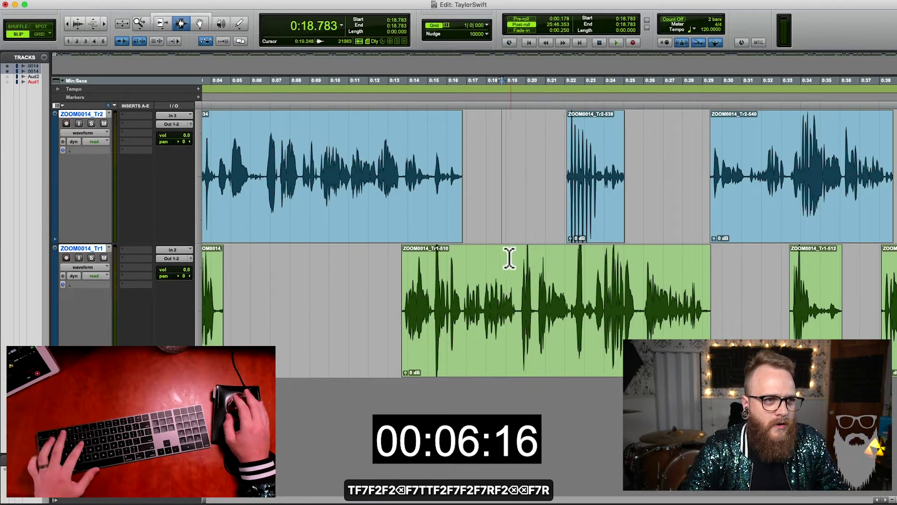
Delete the Tr1 bleed clips near 1:00 and 1:49, plus the two small ones near 3:08
key("F7")
key("F2")
key("F2")
key("F2")
left_click_drag(441, 173, 567, 170)
key("BackSpace")
key("F7")
key("r")
key("F2")
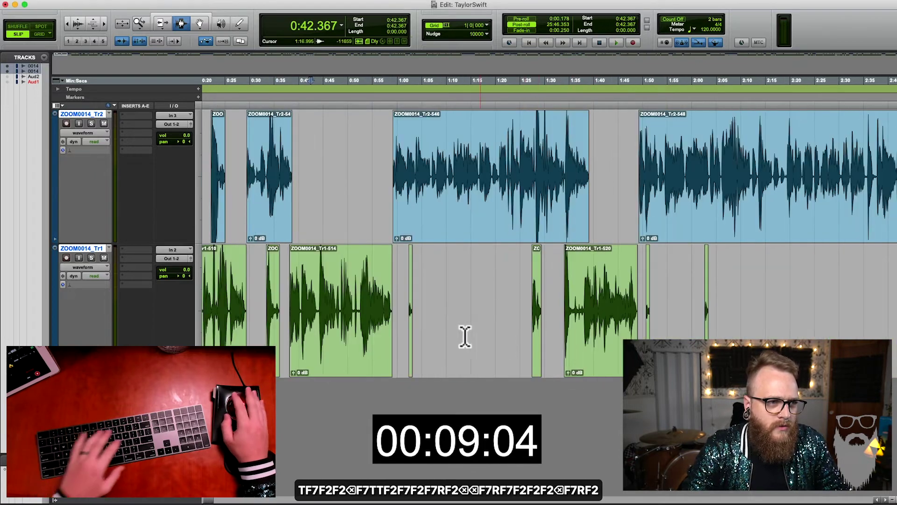
left_click(409, 320)
key("BackSpace")
key("F7")
Extend the first Tr2 clip over the gap and clear the surrounding bleed
key("F2")
left_click(457, 311)
key("BackSpace")
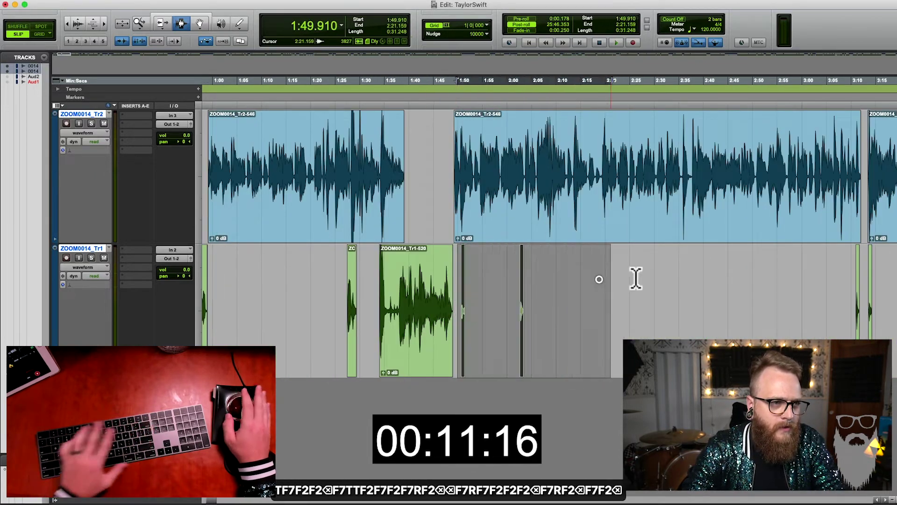
key("F7")
left_click_drag(524, 299, 424, 296)
key("BackSpace")
key("F2")
left_click(431, 212)
key("F7")
left_click_drag(492, 178, 568, 173)
key("BackSpace")
key("r")
key("r")
key("BackSpace")
Delete the next bleed-only clips between phrases on both ZOOM0014 tracks
key("F7")
key("F2")
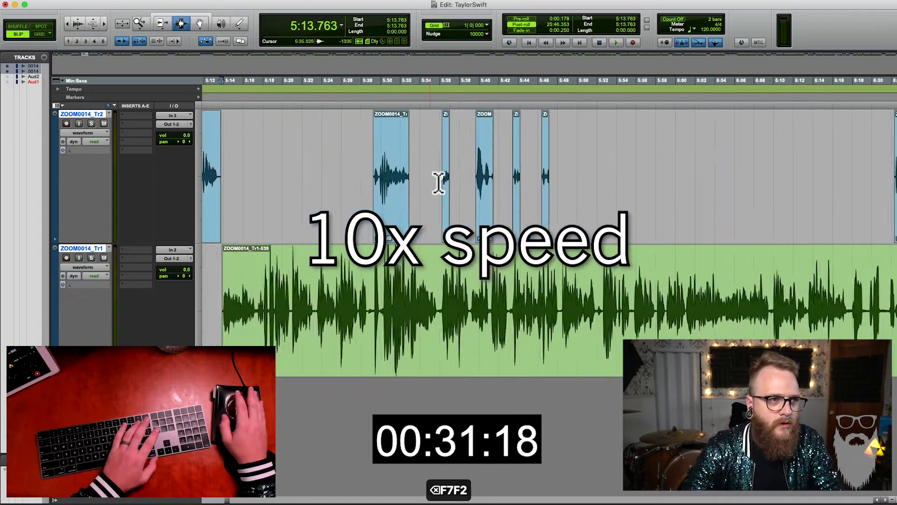
key("F2")
left_click(523, 165)
key("BackSpace")
key("F2")
key("BackSpace")
key("F7")
key("F2")
key("BackSpace")
key("BackSpace")
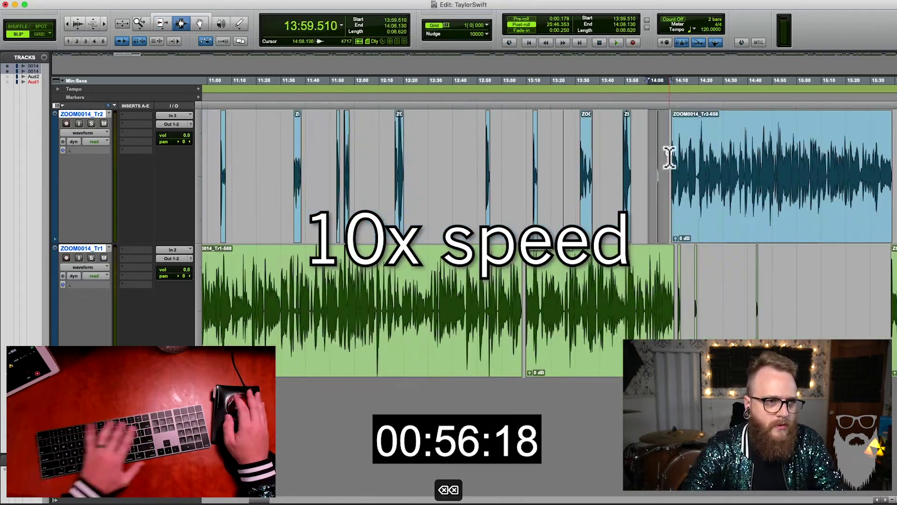
key("F7")
key("F2")
key("F2")
key("BackSpace")
key("BackSpace")
key("F2")
key("F7")
key("BackSpace")
key("F2")
key("BackSpace")
key("BackSpace")
key("BackSpace")
key("F7")
key("F2")
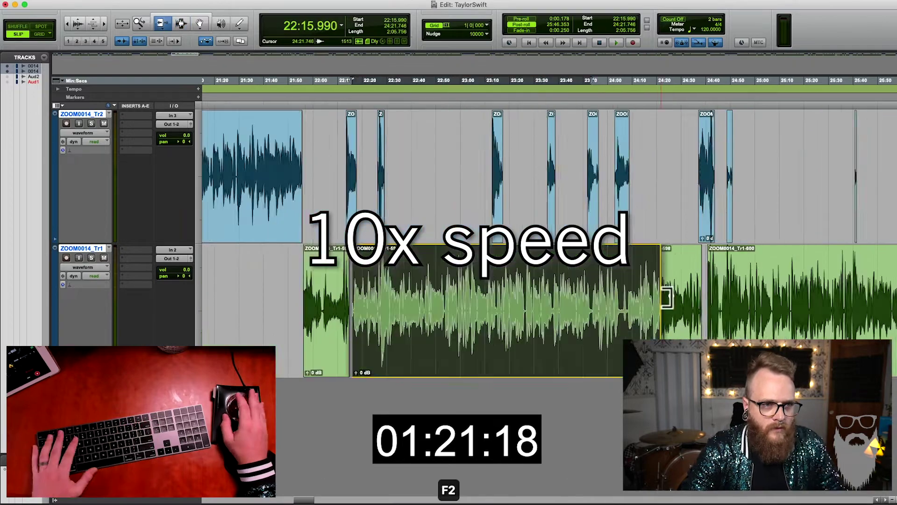
key("BackSpace")
key("BackSpace")
key("F2")
key("F7")
key("F7")
key("F2")
key("F2")
key("r")
key("F7")
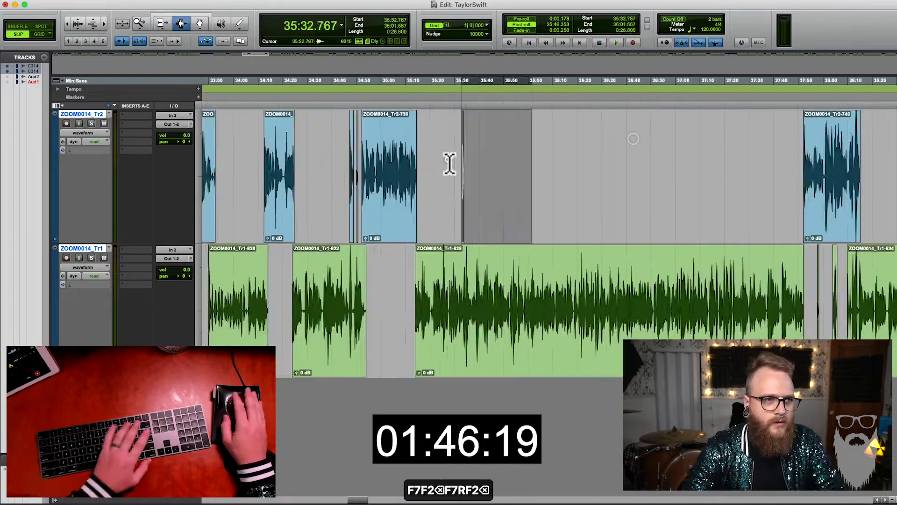
key("F2")
key("BackSpace")
key("BackSpace")
key("F7")
key("F2")
key("r")
key("F7")
key("F2")
key("BackSpace")
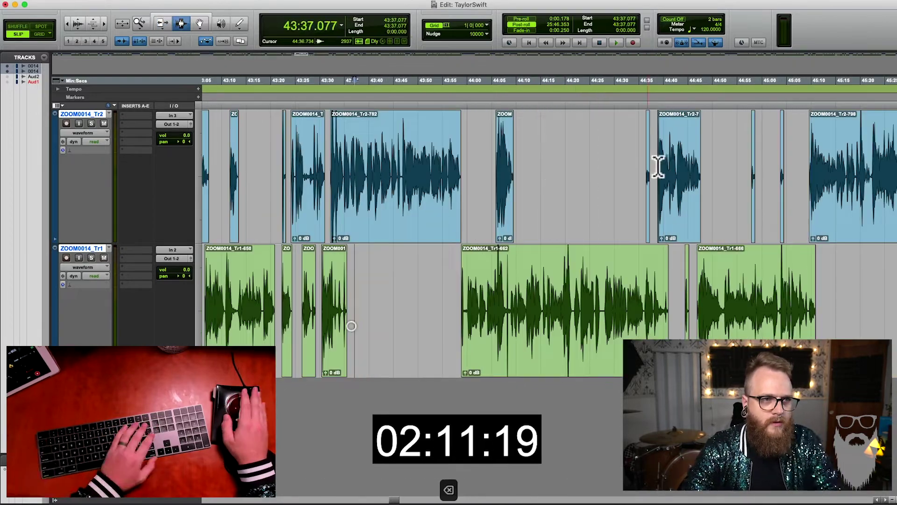
key("BackSpace")
key("F7")
key("F2")
key("BackSpace")
key("F7")
key("F2")
key("BackSpace")
key("BackSpace")
key("F7")
key("F2")
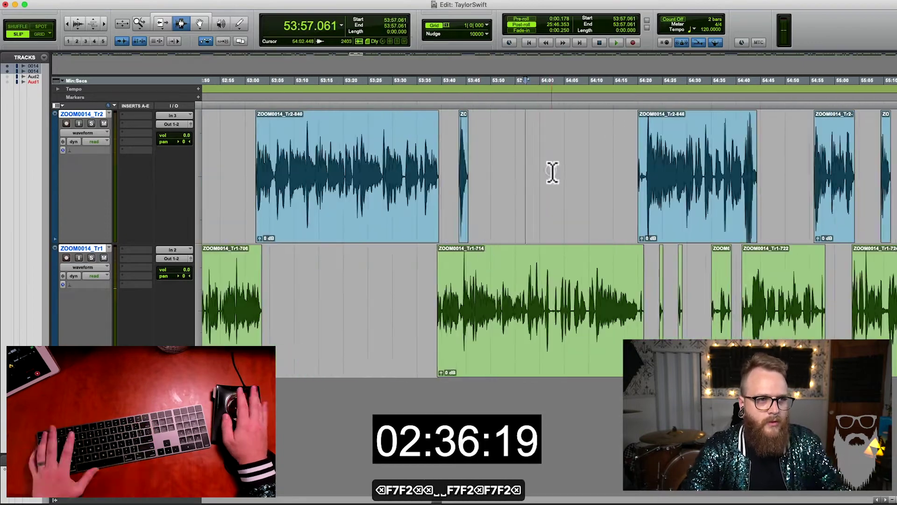
Keep clearing bleed between phrases on both tracks through the middle of the session
key("F7")
key("F2")
key("F7")
key("F2")
key("BackSpace")
key("F7")
key("F2")
key("BackSpace")
key("F7")
key("F2")
key("BackSpace")
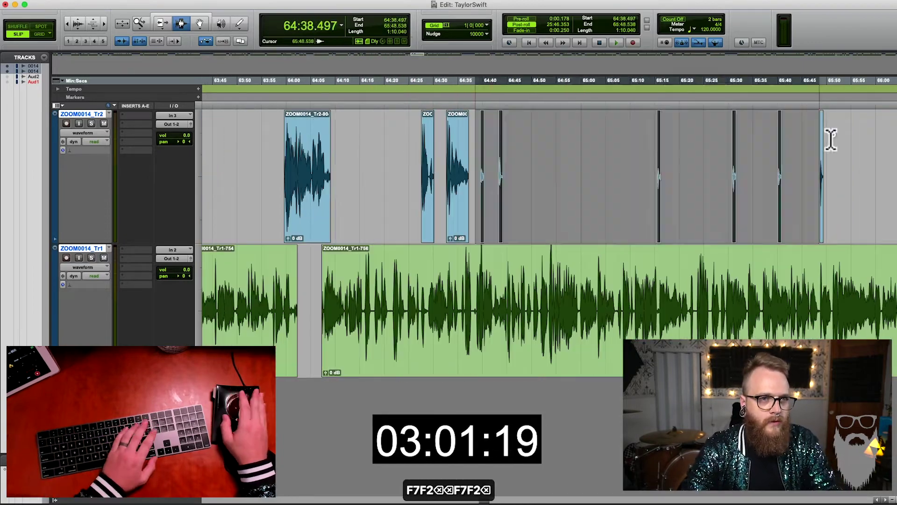
key("F7")
key("F2")
key("BackSpace")
key("BackSpace")
key("F7")
key("F2")
key("F7")
key("F2")
key("BackSpace")
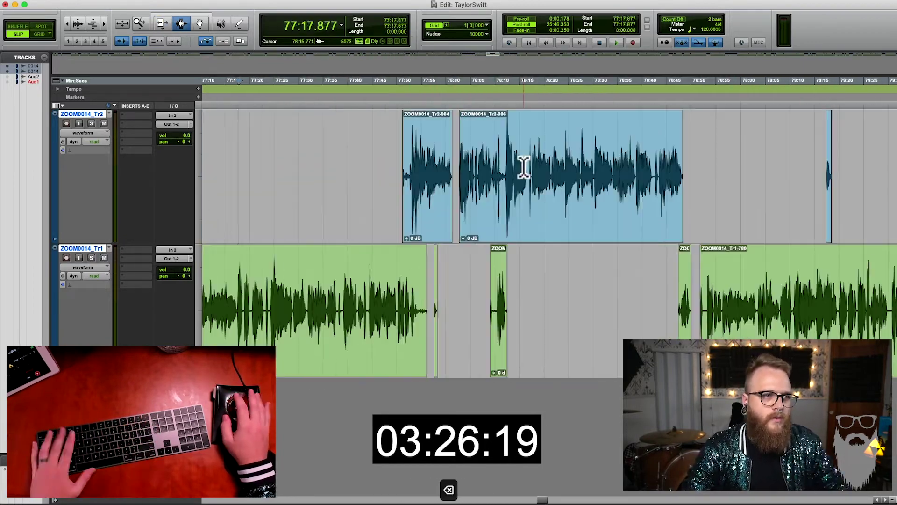
key("F7")
key("F2")
key("BackSpace")
key("F7")
key("F2")
key("F7")
key("t")
key("BackSpace")
key("F7")
key("r")
key("F2")
key("BackSpace")
key("BackSpace")
key("F7")
key("F2")
key("F2")
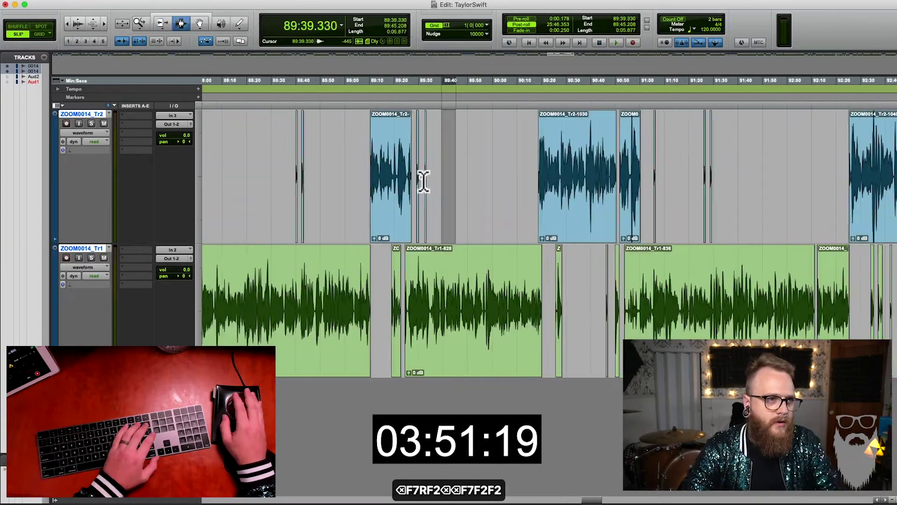
key("BackSpace")
key("BackSpace")
key("t")
key("F2")
key("BackSpace")
key("r")
key("F7")
key("F2")
key("BackSpace")
key("F7")
key("t")
key("F2")
key("F7")
key("F2")
key("BackSpace")
key("BackSpace")
key("F7")
key("r")
key("F2")
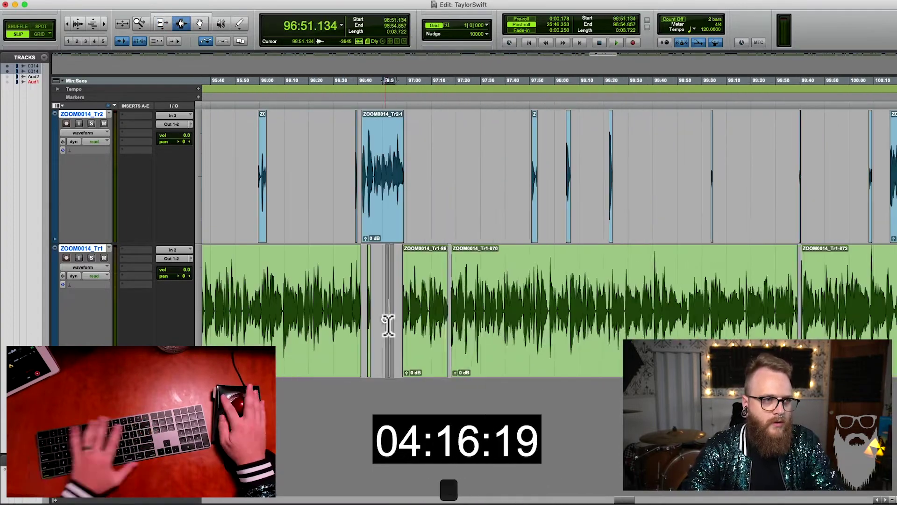
Clear the remaining bleed clips on both tracks up to the session end near 153:09
key("F2")
key("F7")
key("t")
key("F2")
key("F7")
key("F2")
key("BackSpace")
key("F2")
key("F7")
key("F2")
key("BackSpace")
key("F7")
key("F2")
key("BackSpace")
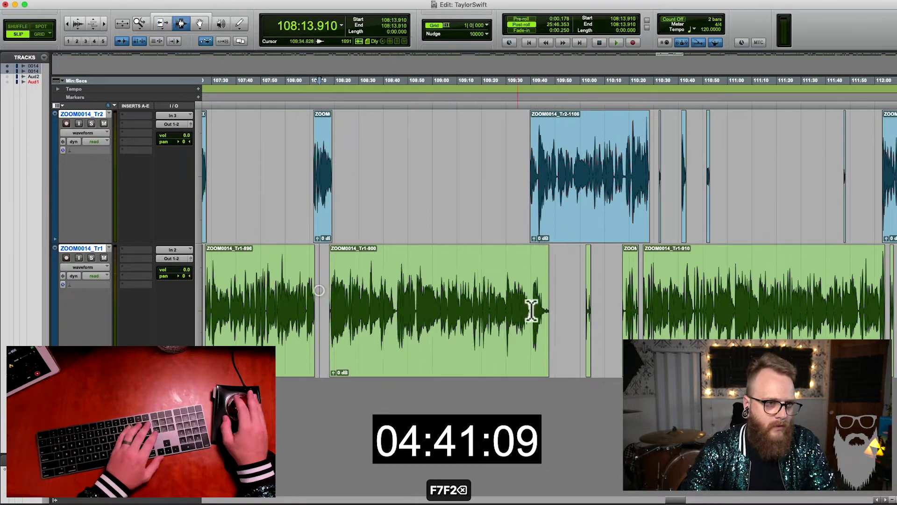
key("BackSpace")
key("F7")
key("F2")
key("F2")
key("BackSpace")
key("BackSpace")
key("F7")
key("F2")
key("BackSpace")
key("F7")
key("F2")
key("F7")
key("F2")
key("BackSpace")
key("t")
key("t")
key("F7")
key("F2")
key("F7")
key("F2")
key("F7")
key("F2")
key("BackSpace")
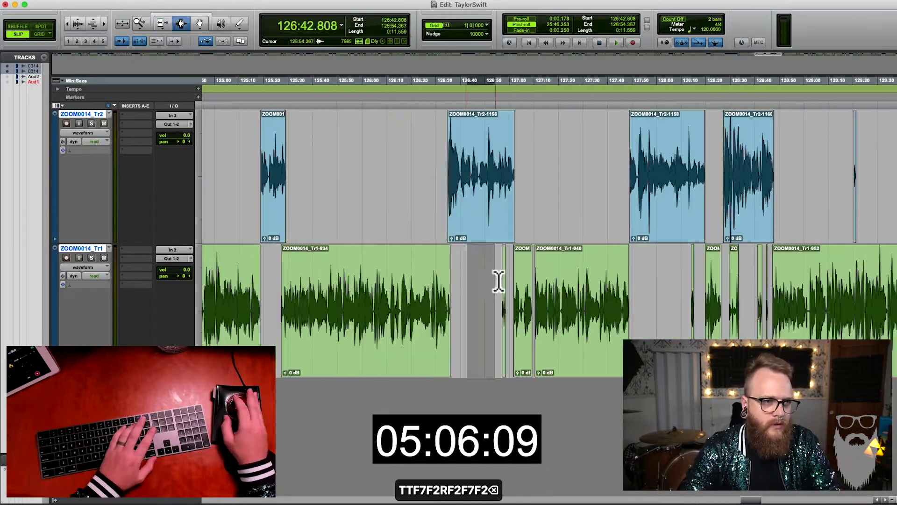
key("F7")
key("F2")
key("BackSpace")
key("F7")
key("F2")
key("BackSpace")
key("F7")
key("F2")
key("BackSpace")
key("F7")
key("F2")
key("BackSpace")
key("F7")
key("F2")
key("F7")
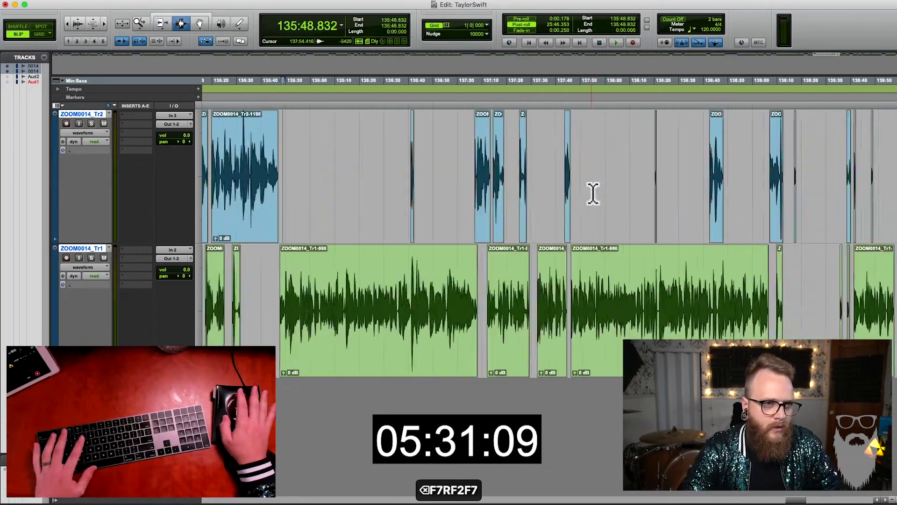
key("F2")
key("BackSpace")
key("F7")
key("F2")
key("BackSpace")
key("F7")
key("F2")
key("BackSpace")
key("F2")
key("F7")
key("t")
key("F2")
key("BackSpace")
key("F7")
key("F2")
key("F7")
key("F2")
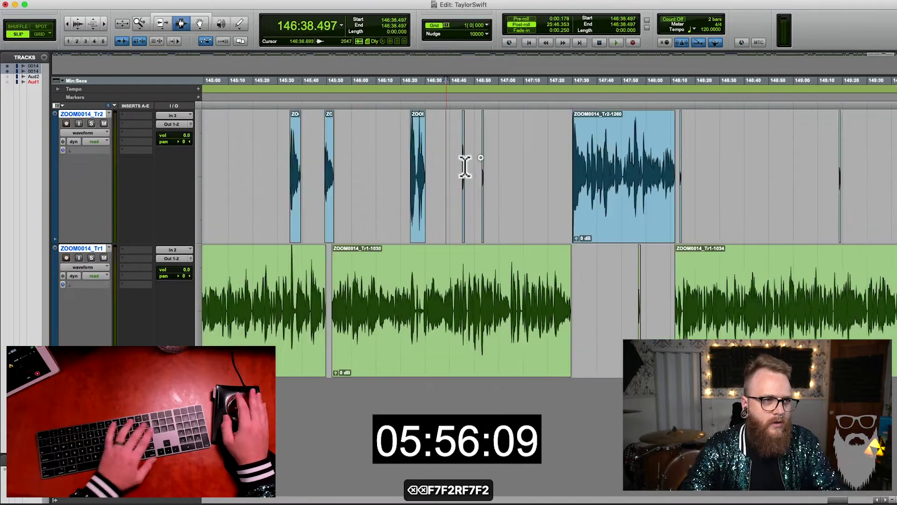
key("F7")
key("F7")
key("t")
key("t")
key("F7")
key("F2")
key("F2")
key("BackSpace")
key("BackSpace")
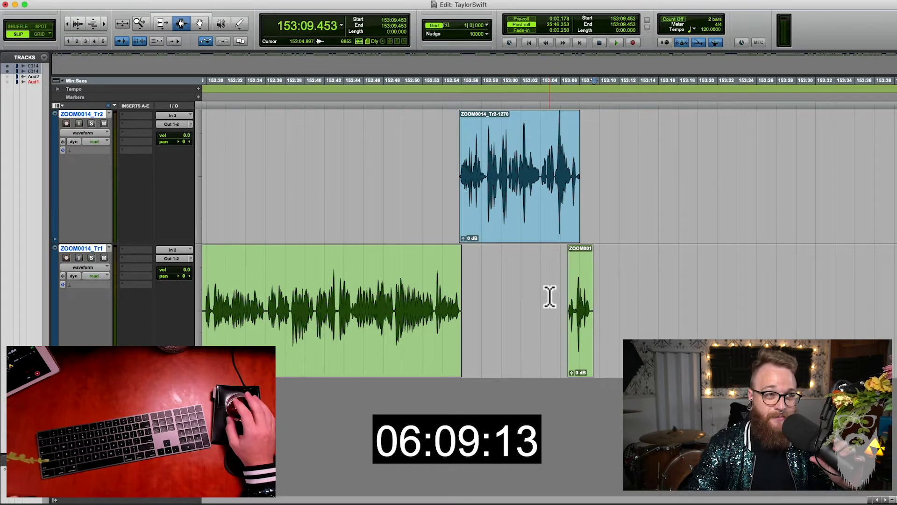
Select from the final clips back to the session start and batch-fade every clip
left_click(572, 194)
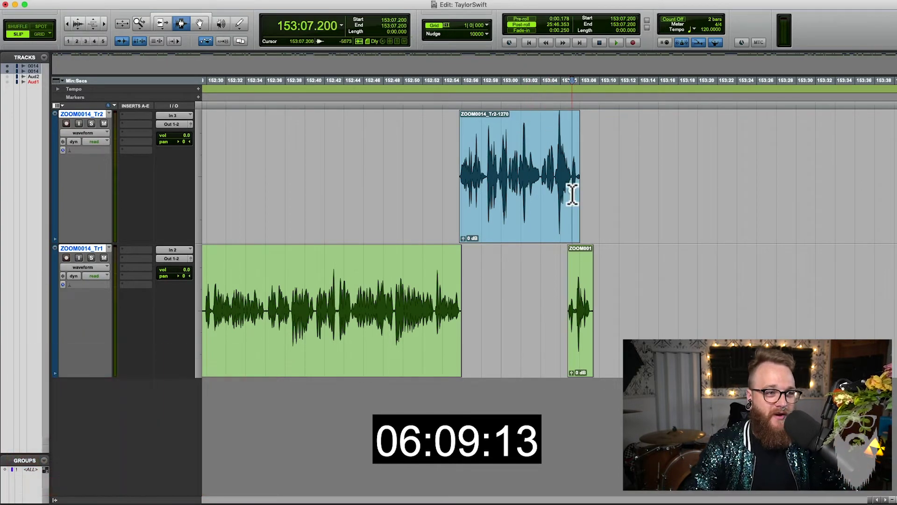
key("r")
key("r")
key("r")
key("r")
key("r")
key("F7")
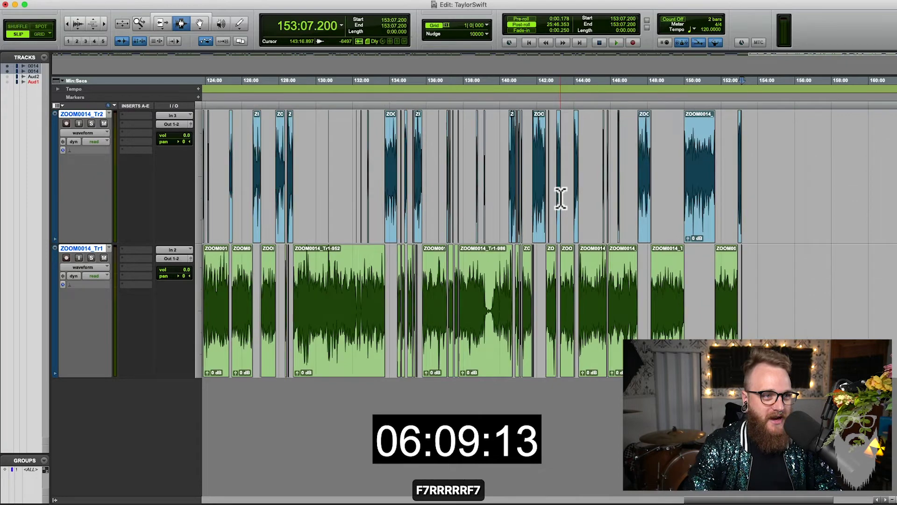
scroll(561, 198, "right", 10)
left_click_drag(635, 187, 579, 176)
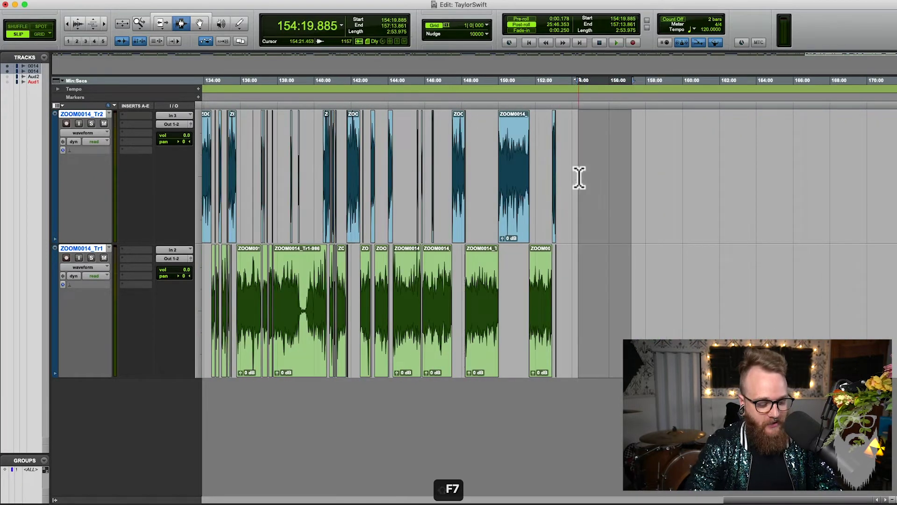
key("shift+Return")
key("f")
left_click(554, 209)
Zoom in to inspect the fades, then zoom out and jump back to the session start
key("t")
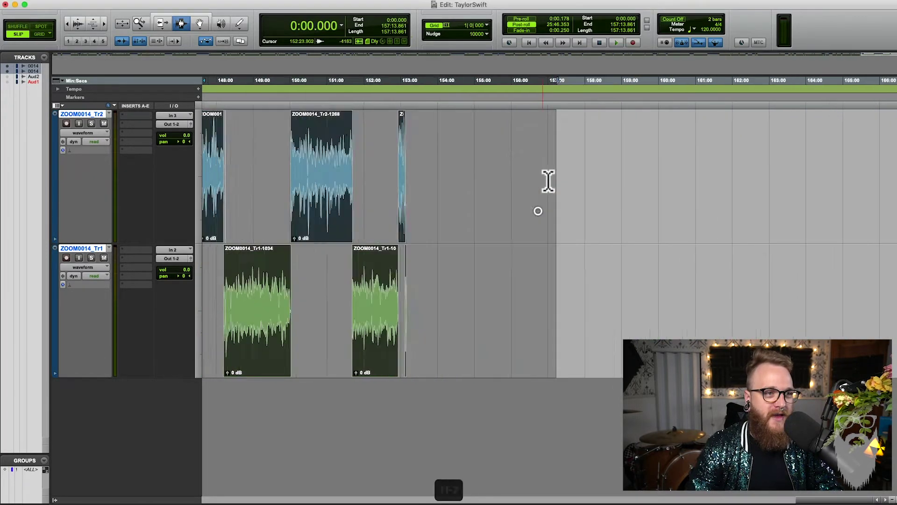
key("F7")
key("t")
key("t")
key("t")
key("F7")
left_click(551, 182)
scroll(551, 182, "left", 10)
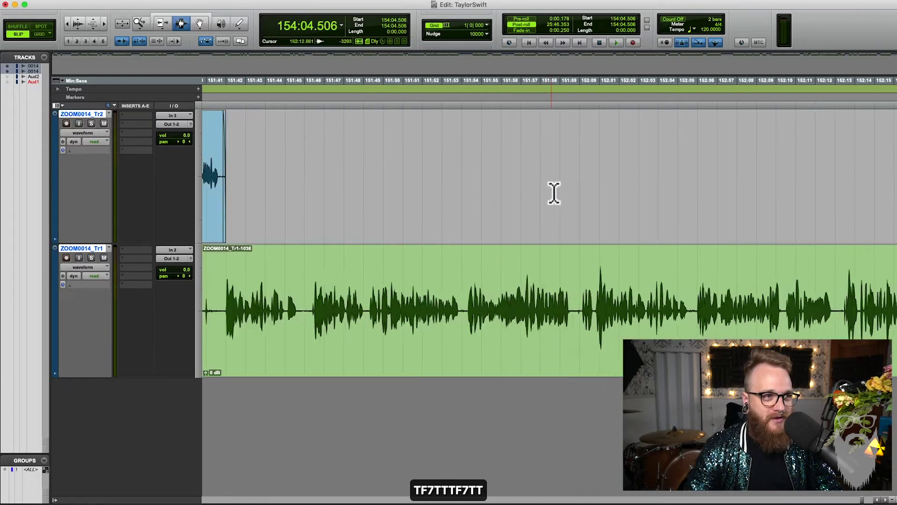
key("r")
key("r")
key("r")
key("r")
key("r")
key("r")
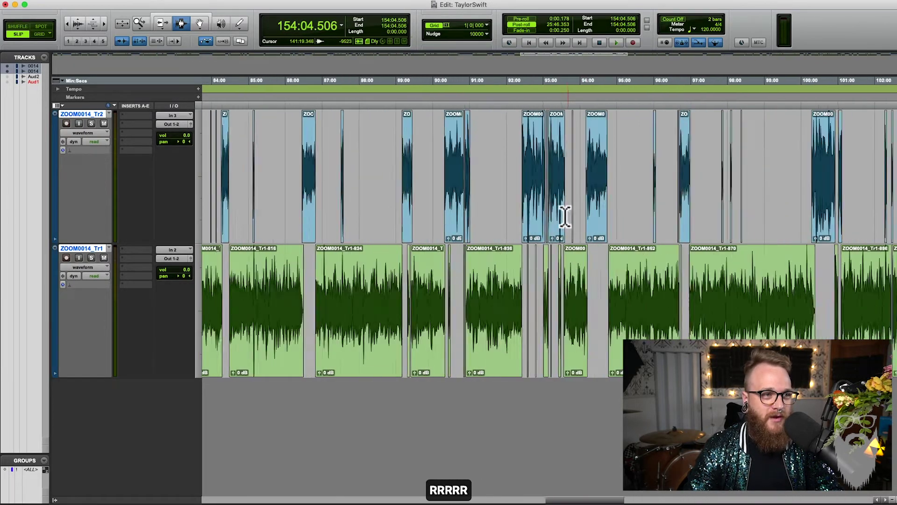
key("Return")
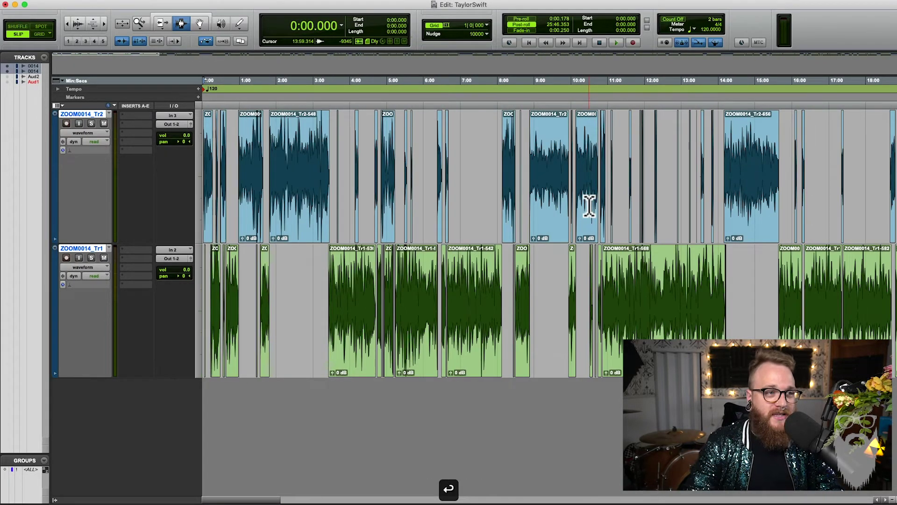
left_click(586, 204)
Zoom in on Tr2 around 5:34–6:15, near the end of ZOOM0014_Tr2-580
key("t")
key("t")
key("t")
left_click(578, 185)
key("F2")
scroll(581, 176, "left", 15)
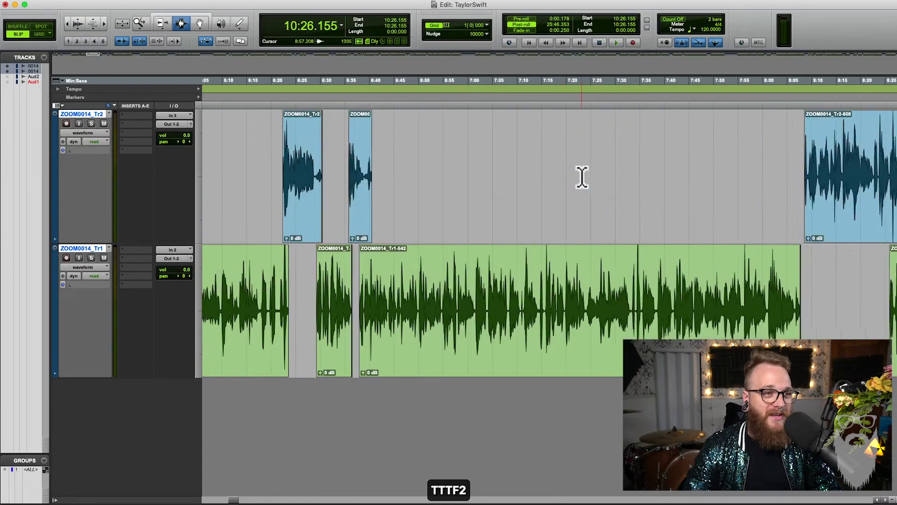
key("F7")
left_click_drag(462, 167, 621, 136)
left_click(542, 160)
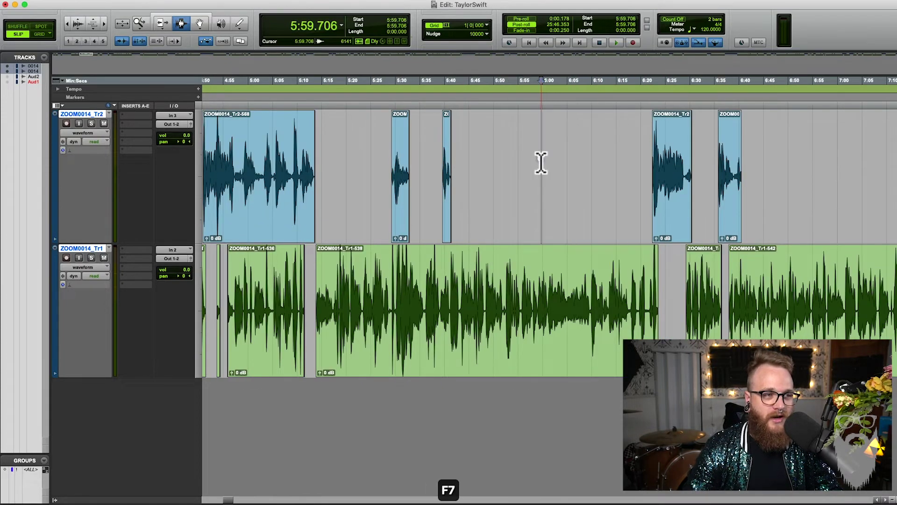
key("t")
key("t")
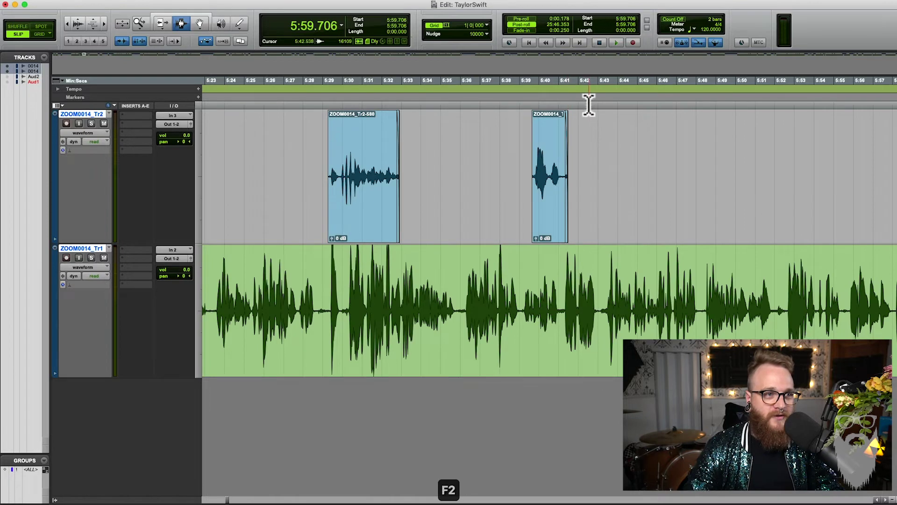
left_click(435, 201)
key("t")
Cut the unwanted tail from ZOOM0014_Tr2-580 and fade out its end
key("F2")
key("F2")
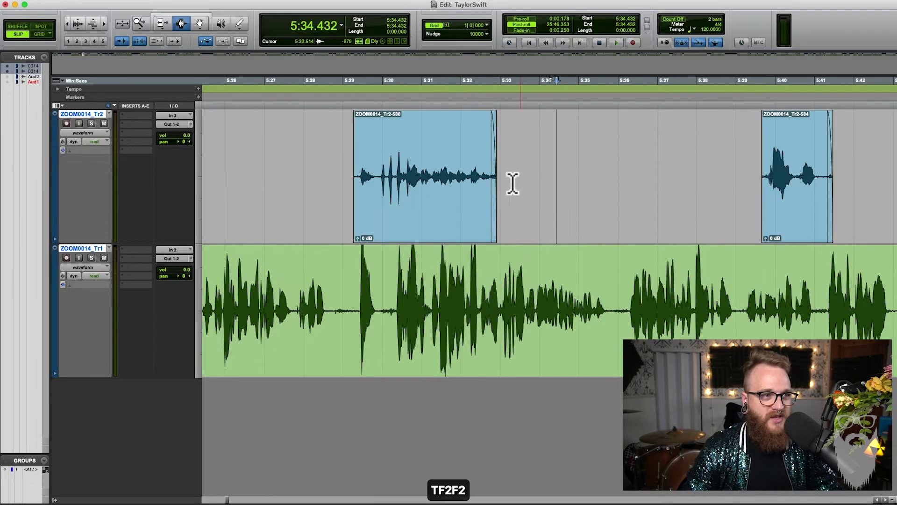
left_click(435, 189)
key("F6")
left_click_drag(464, 180, 629, 136)
key("F7")
key("super+z")
key("F2")
key("F7")
left_click_drag(553, 178, 427, 178)
key("BackSpace")
key("f")
key("F7")
Zoom out and return to the session start to survey the later clips
key("r")
key("r")
key("F2")
scroll(479, 175, "left", 15)
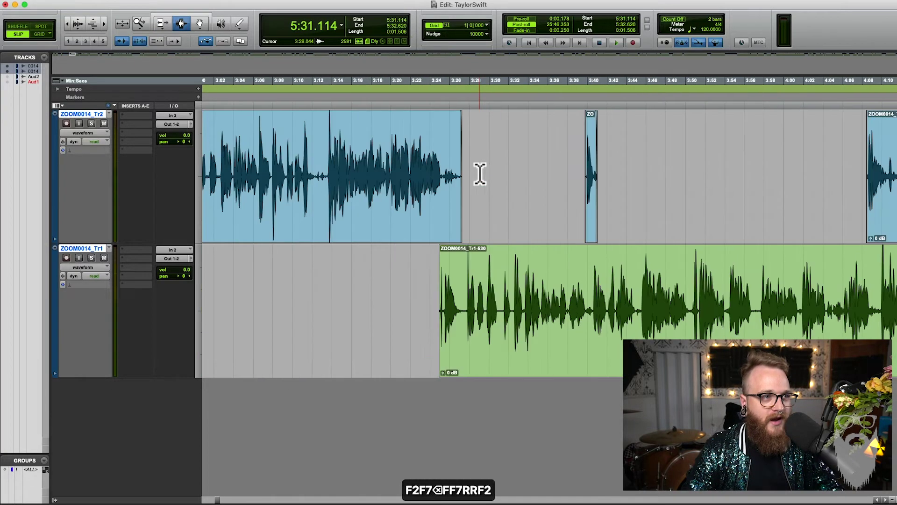
key("F7")
key("Return")
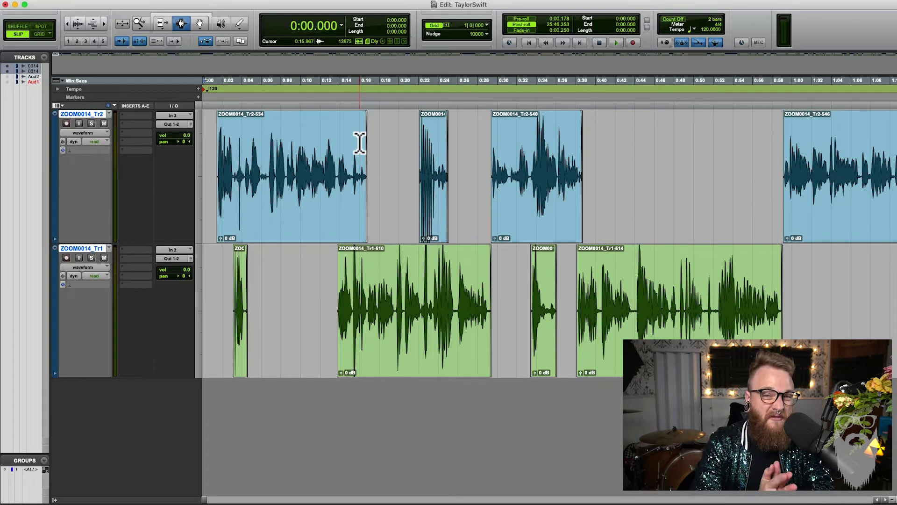
left_click(362, 159)
key("F7")
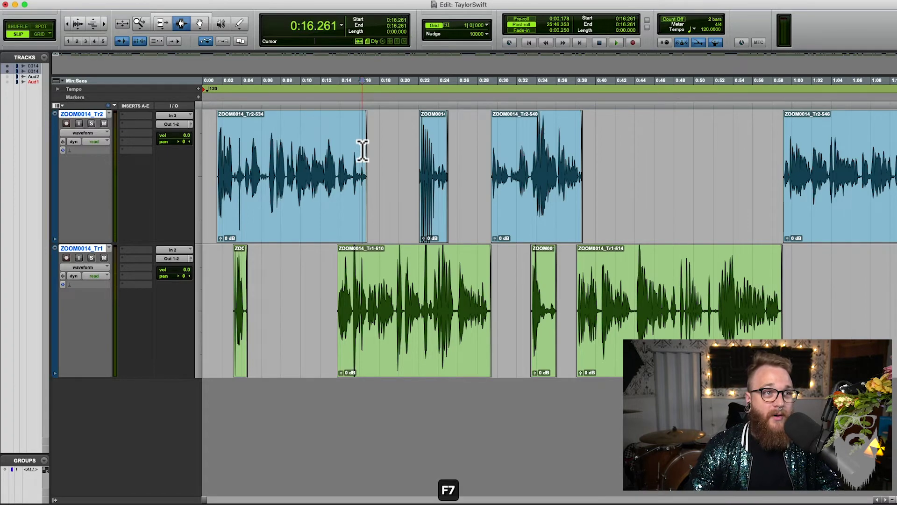
key("r")
key("r")
key("F2")
key("r")
key("r")
key("F2")
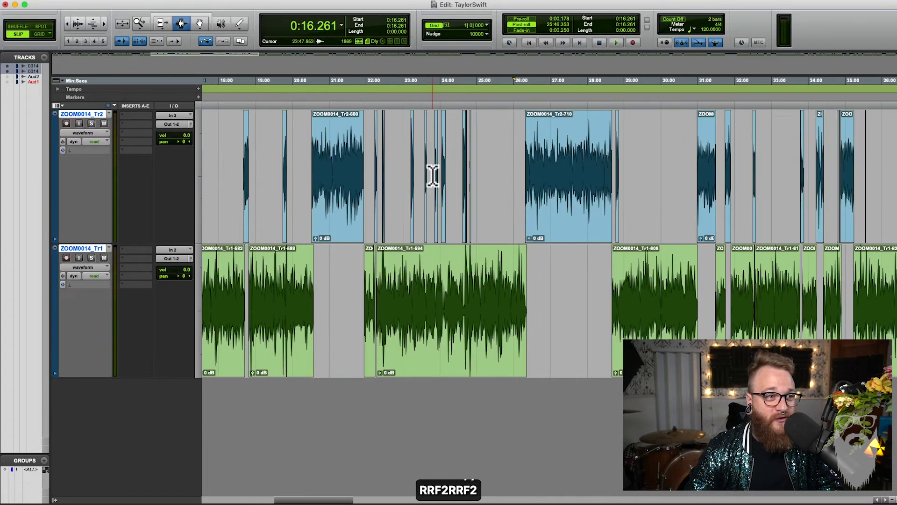
key("F7")
Move to around 39:47 and select the 38:32–39:02 stretch on Tr2
scroll(432, 281, "right", 5)
left_click(468, 264)
key("t")
key("F7")
key("t")
key("F2")
key("F7")
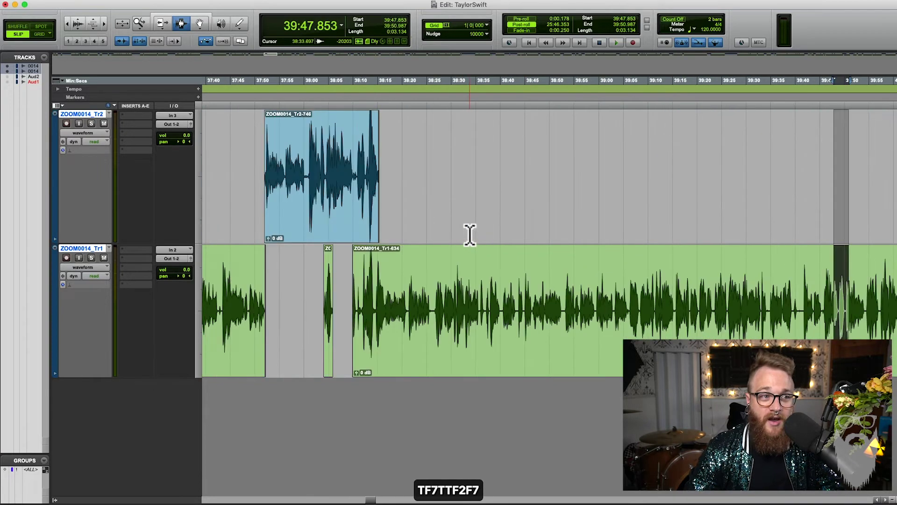
left_click_drag(469, 224, 631, 156)
key("r")
key("F7")
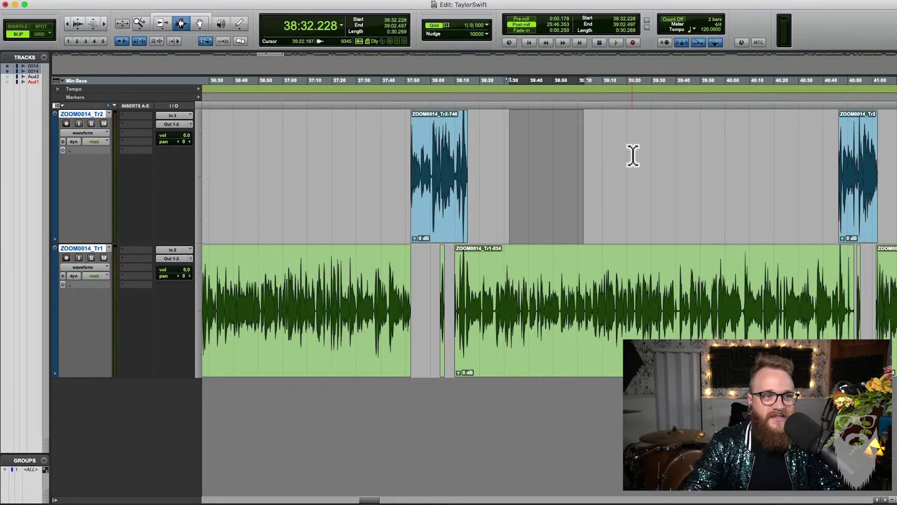
Extend ZOOM0014_Tr2-746 to reveal more of its tail
key("F2")
left_click_drag(467, 177, 795, 148)
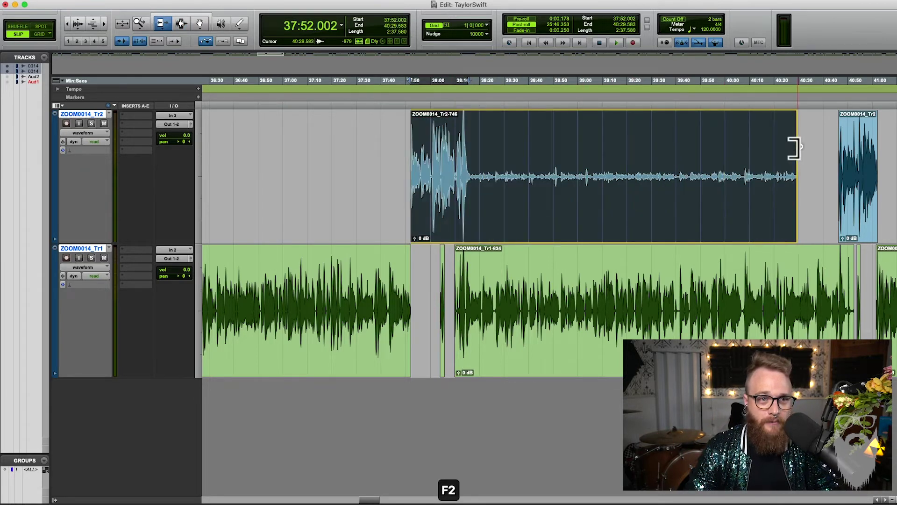
key("F7")
Select the Tr2 bleed from 38:16.946 to 40:39.967 and delete it
left_click_drag(497, 154, 612, 155)
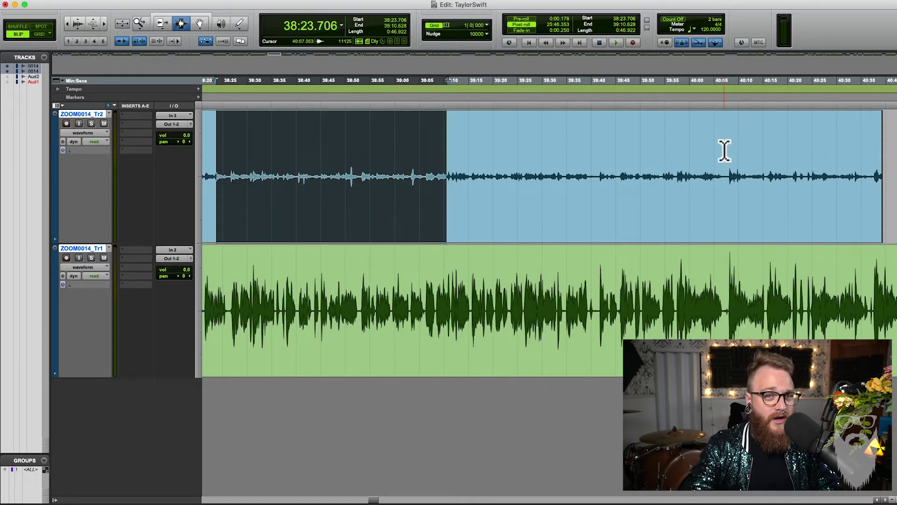
scroll(725, 151, "right", 5)
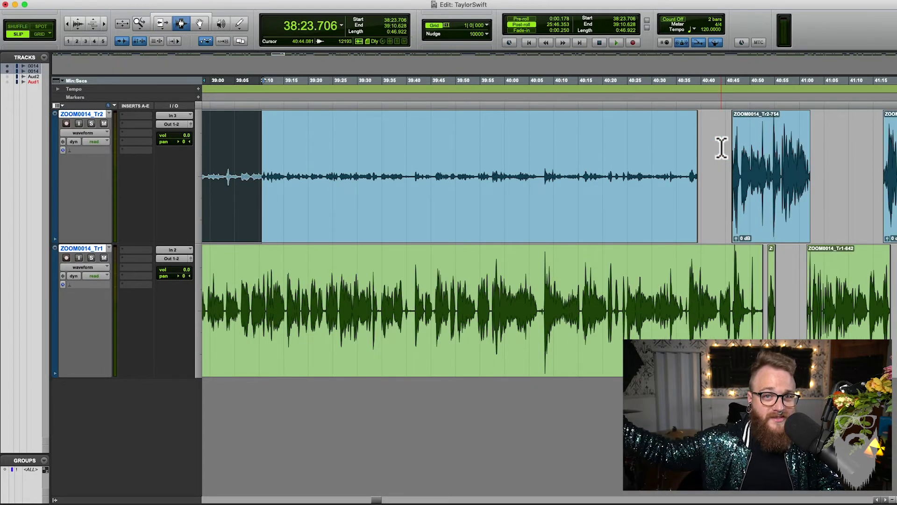
scroll(556, 180, "left", 5)
key("F2")
key("F7")
left_click(497, 176)
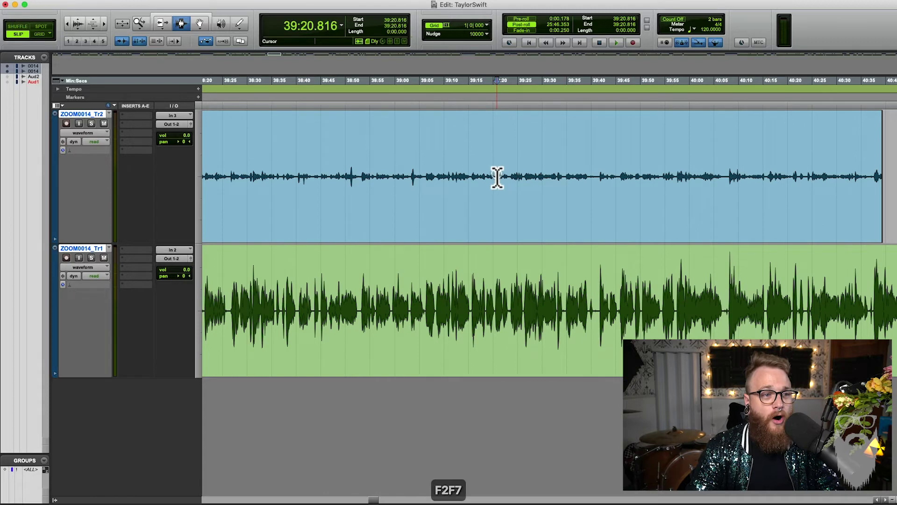
left_click_drag(318, 180, 636, 168)
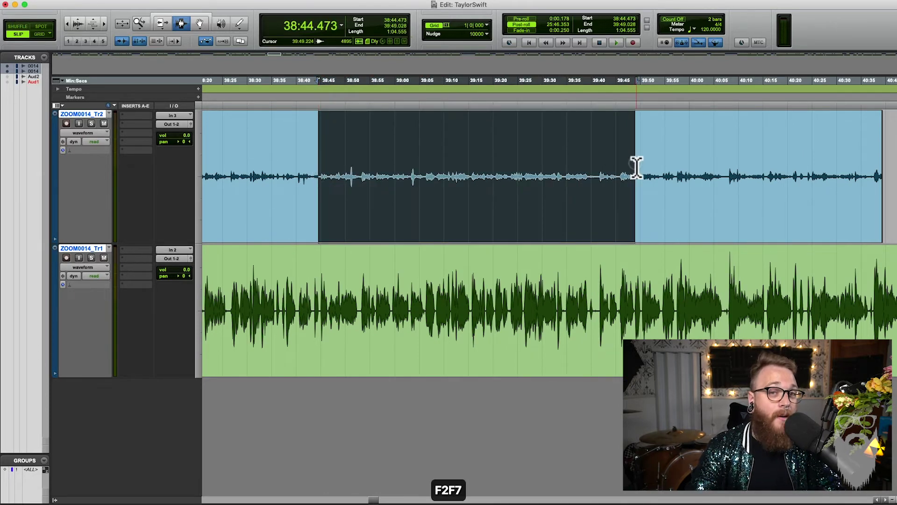
key("r")
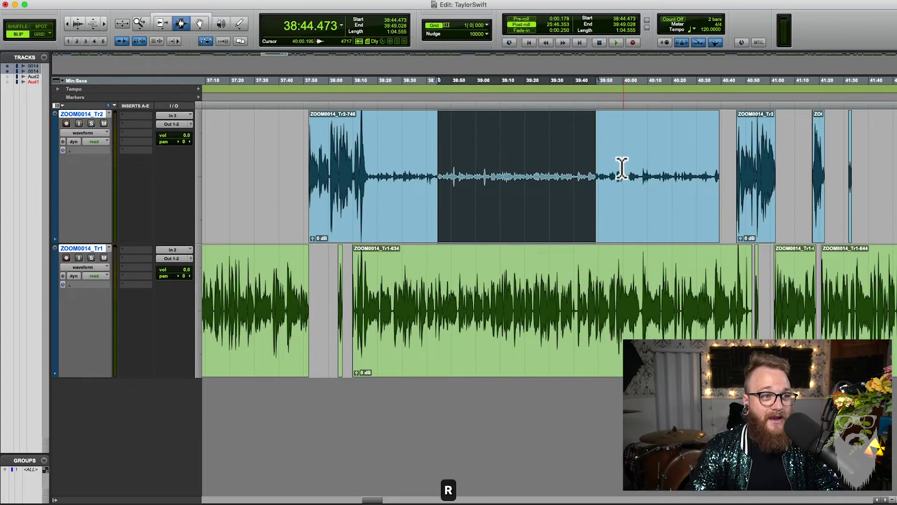
left_click_drag(372, 176, 725, 151)
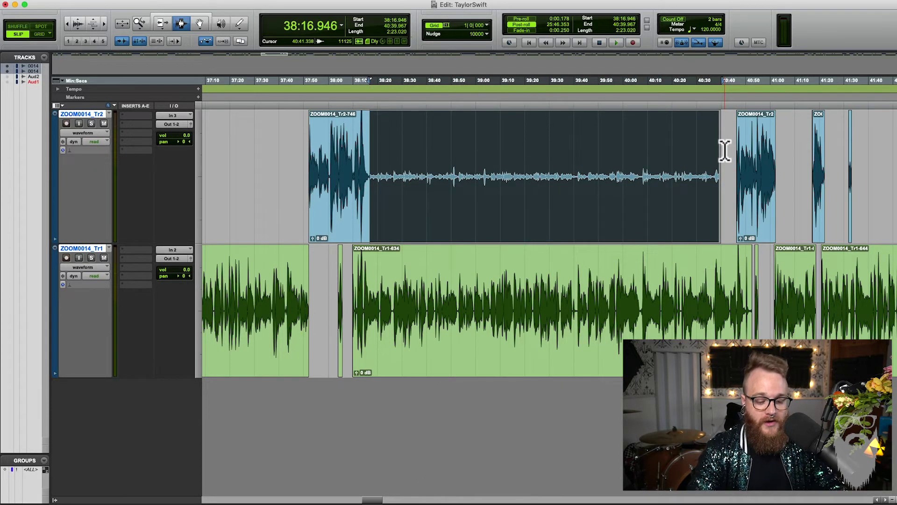
key("BackSpace")
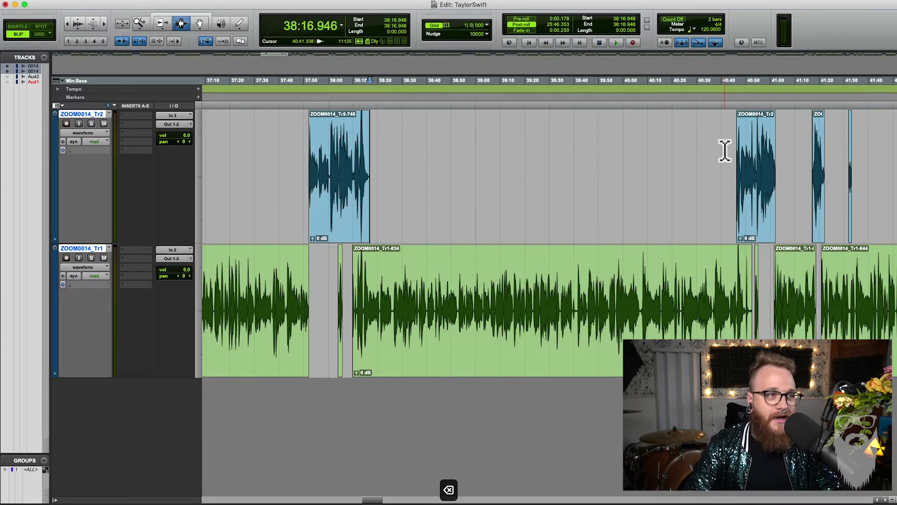
Navigate back from 40:10 and zoom in on Tr2 around 34:49
left_click(686, 136)
left_click(650, 173)
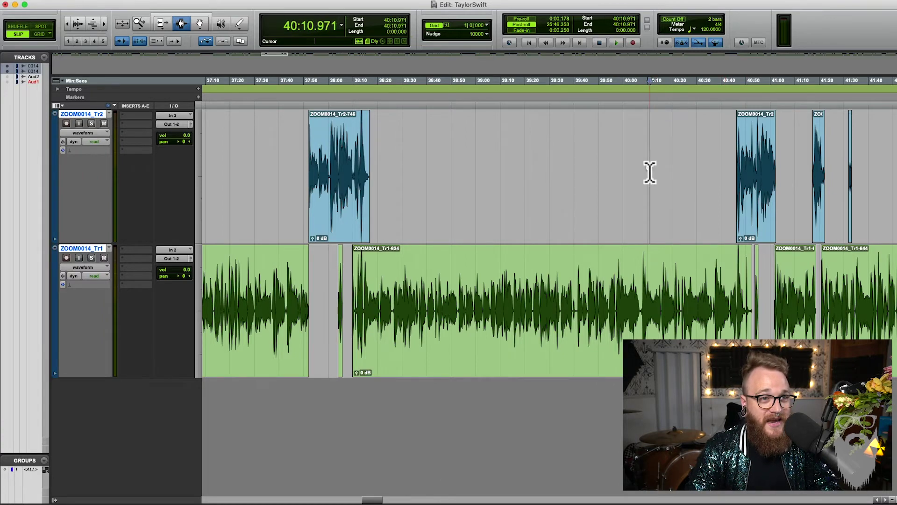
scroll(650, 173, "left", 15)
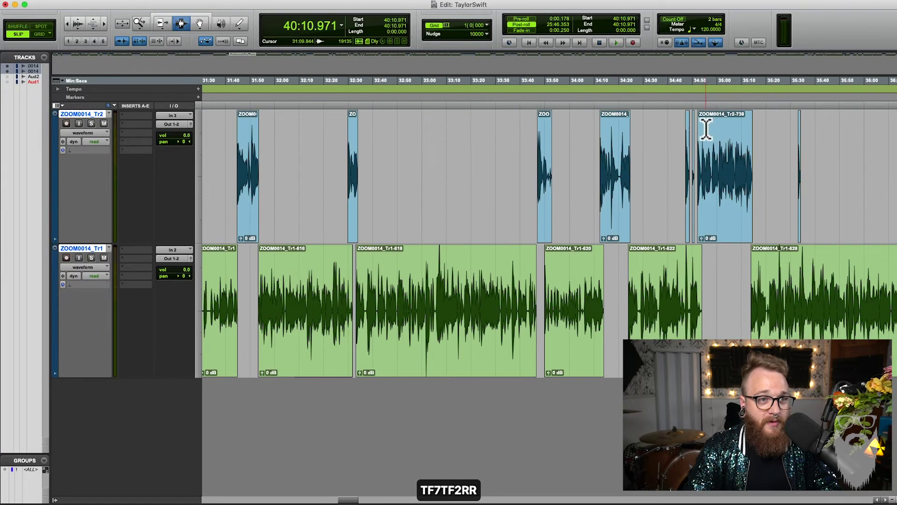
left_click_drag(553, 194, 556, 195)
key("t")
scroll(612, 170, "right", 10)
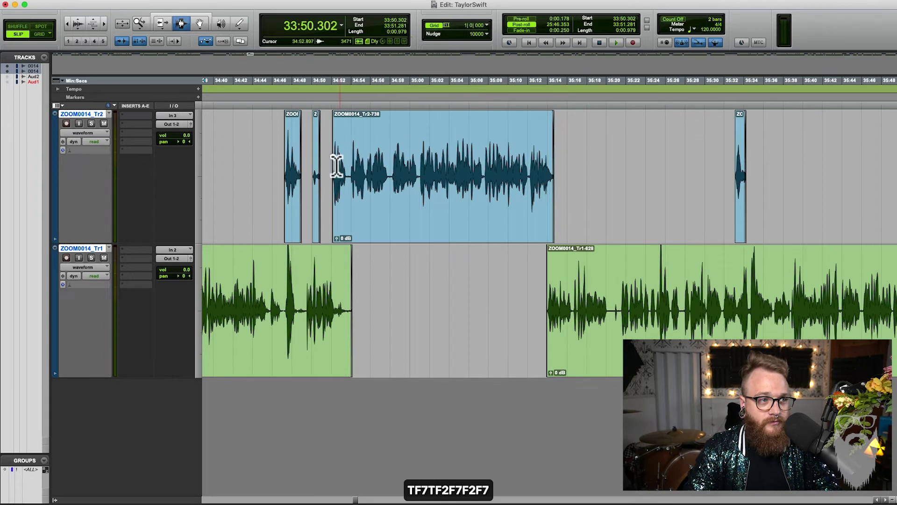
left_click_drag(337, 166, 312, 166)
key("t")
Select the whole ZOOM0014_Tr2-736 clip and delete it
left_click(557, 144)
left_click_drag(552, 144, 670, 153)
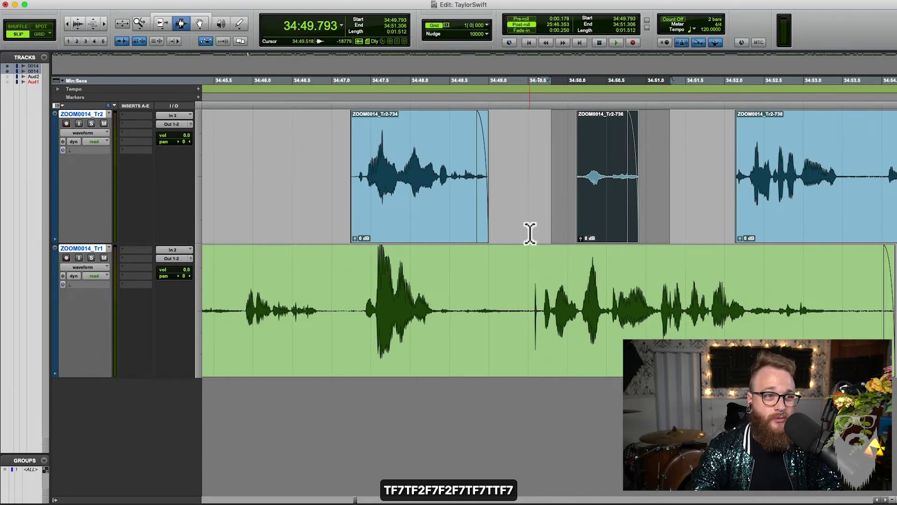
left_click(495, 214)
left_click_drag(514, 185, 680, 152)
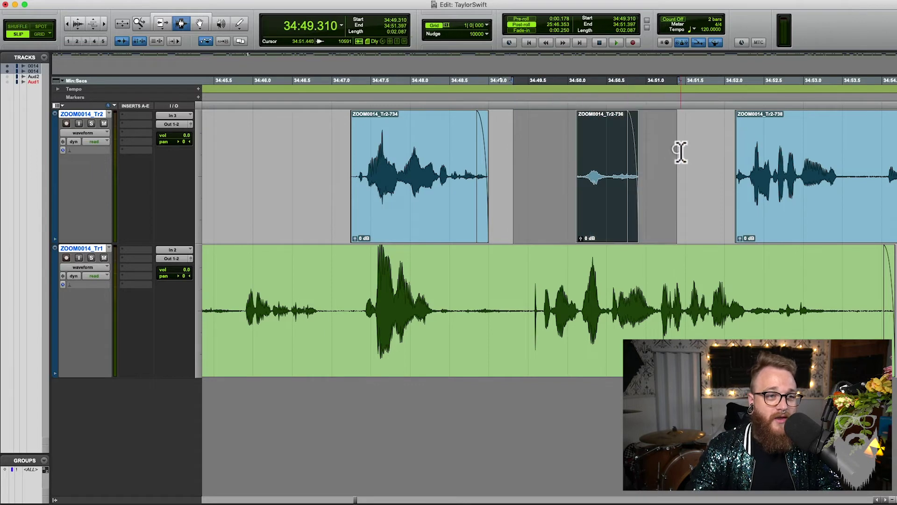
key("BackSpace")
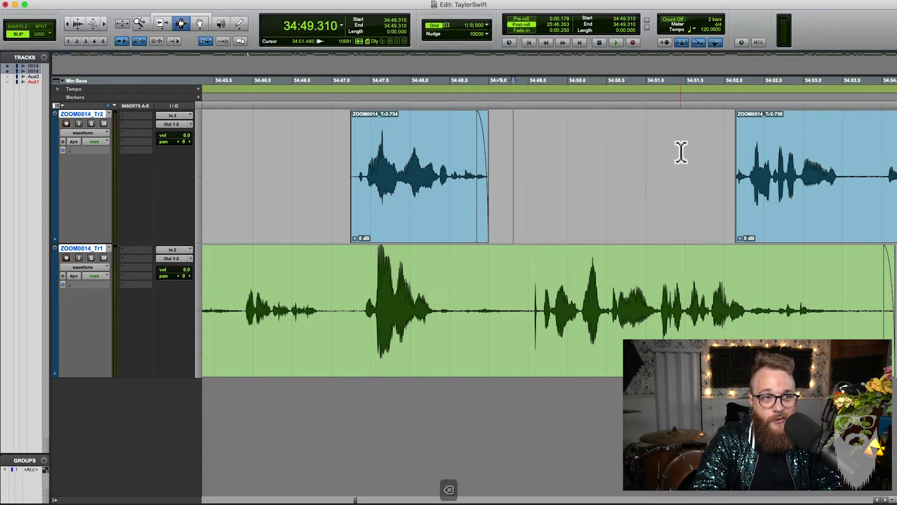
Zoom out to review the cleaned area of Tr2
key("r")
key("r")
key("F2")
key("F7")
scroll(637, 140, "right", 10)
key("F7")
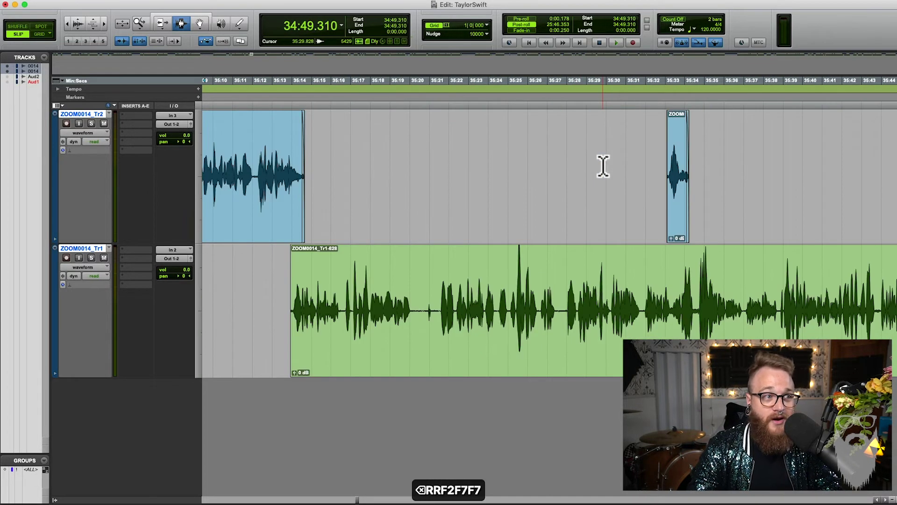
key("r")
key("r")
key("r")
key("F7")
scroll(607, 163, "right", 5)
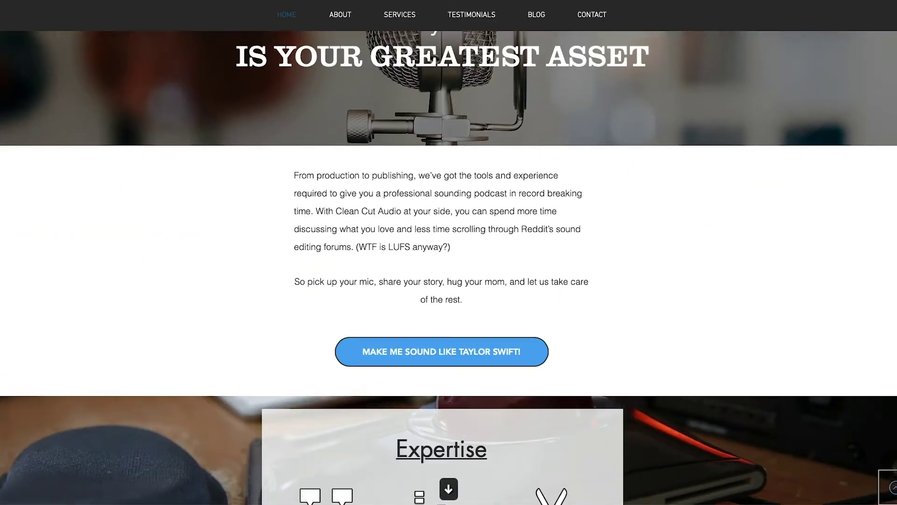
scroll(449, 252, "down", 10)
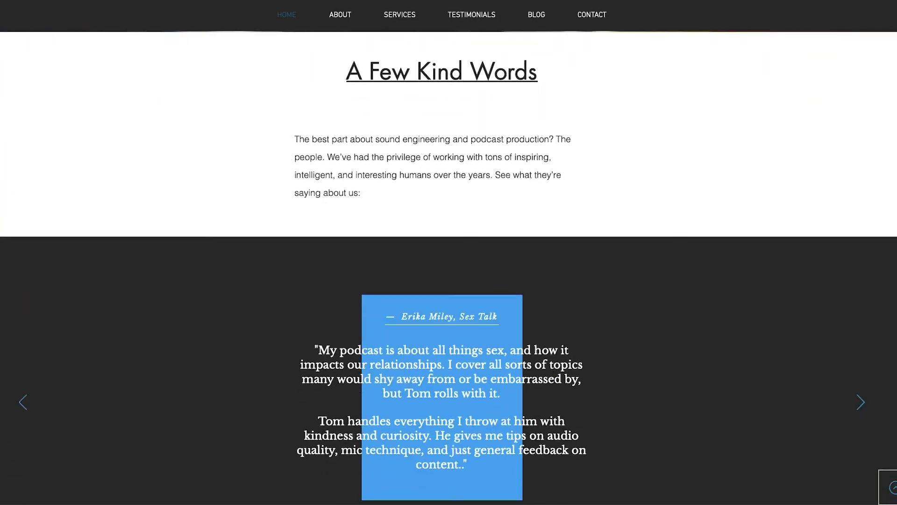
scroll(449, 252, "down", 15)
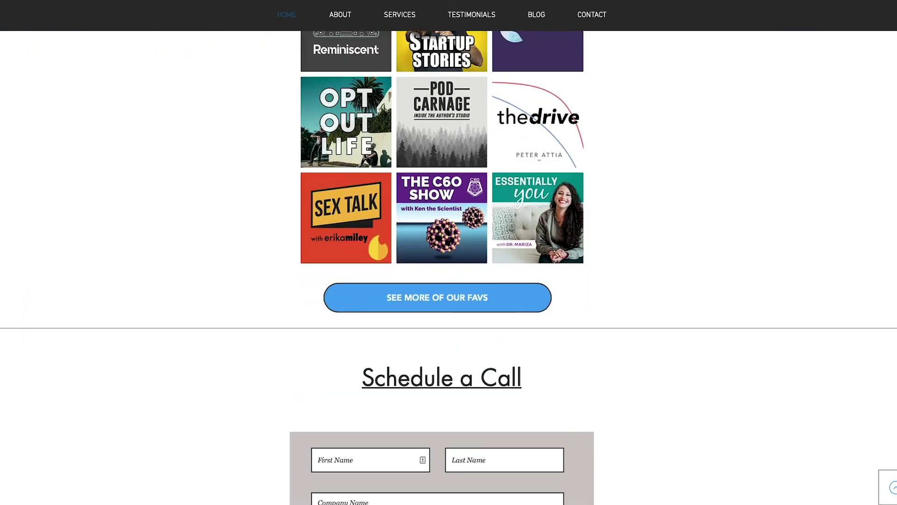